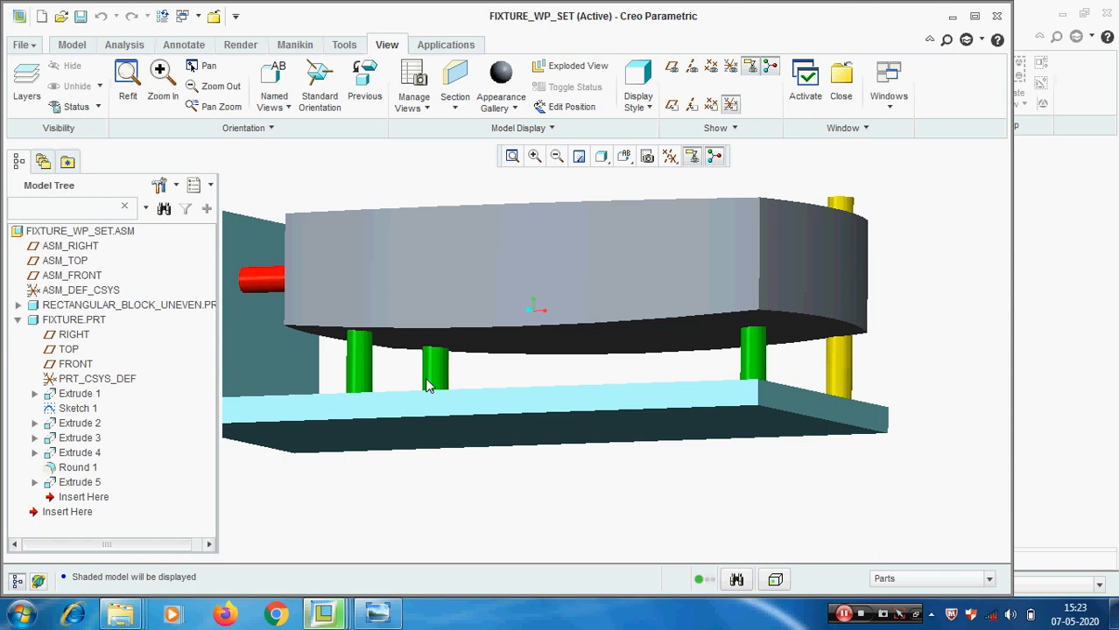
Examine the fixture's green, red and yellow locating pins and how they contact the workpiece
click(357, 368)
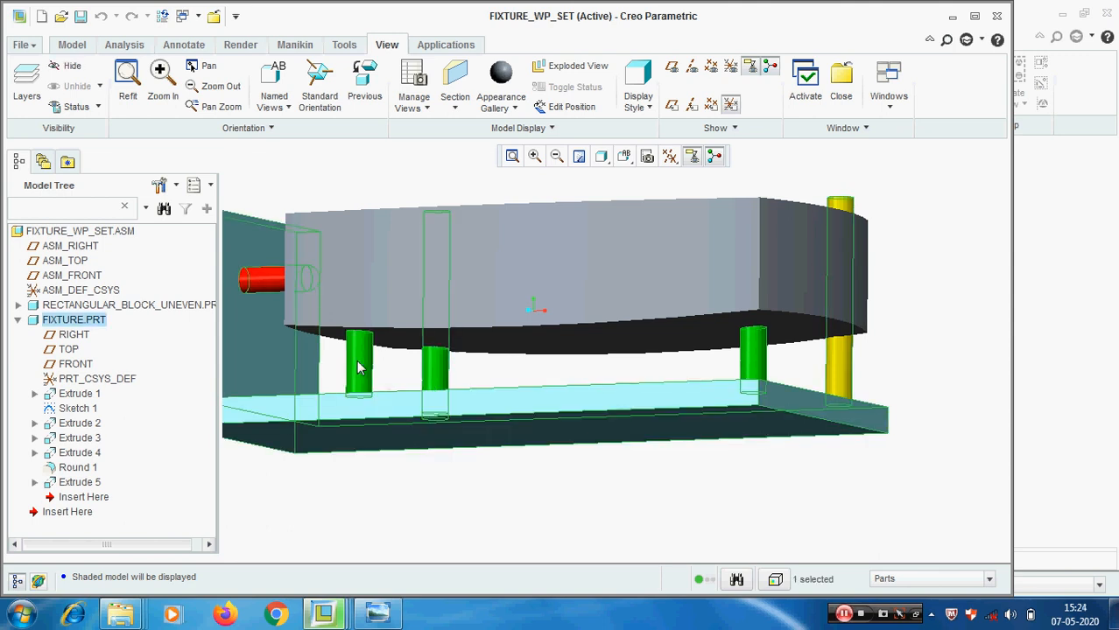
click(515, 376)
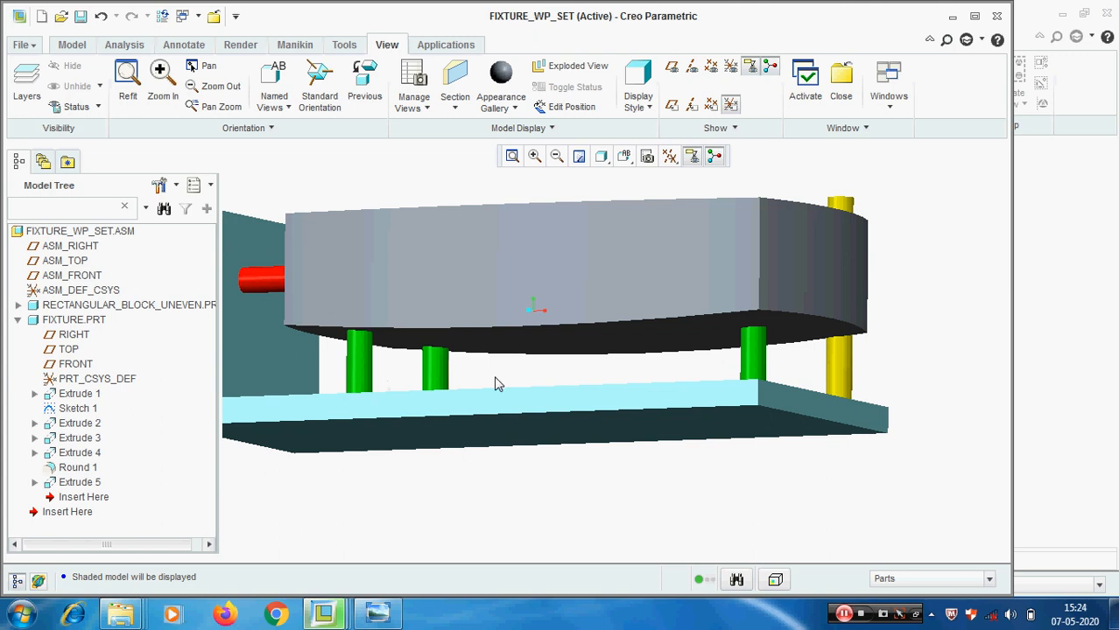
middle_drag(718, 311, 659, 272)
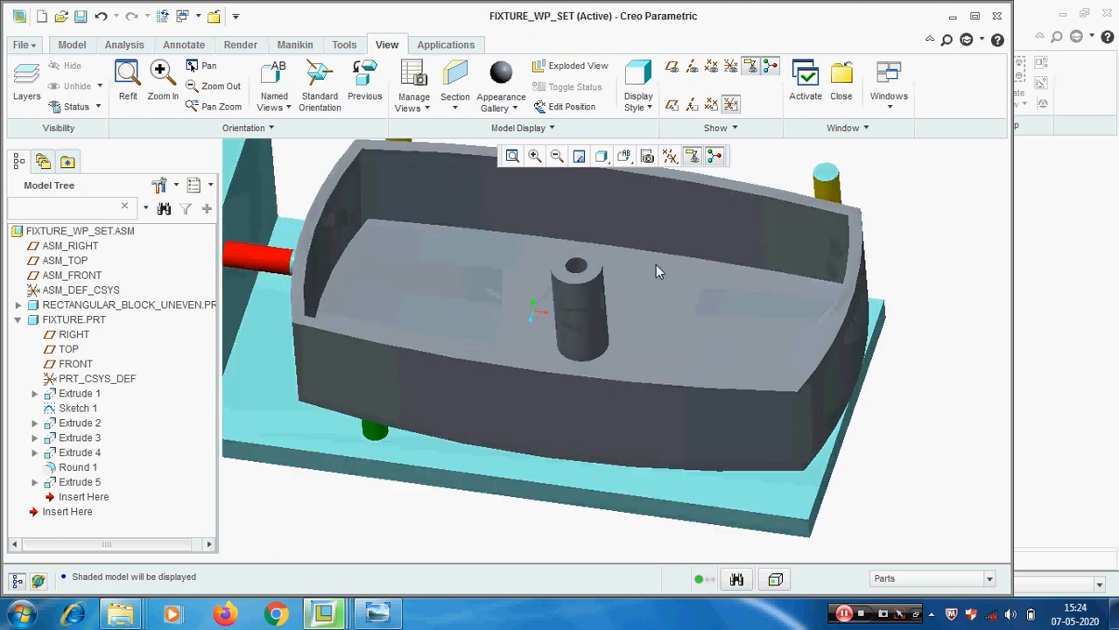
middle_drag(529, 374, 331, 305)
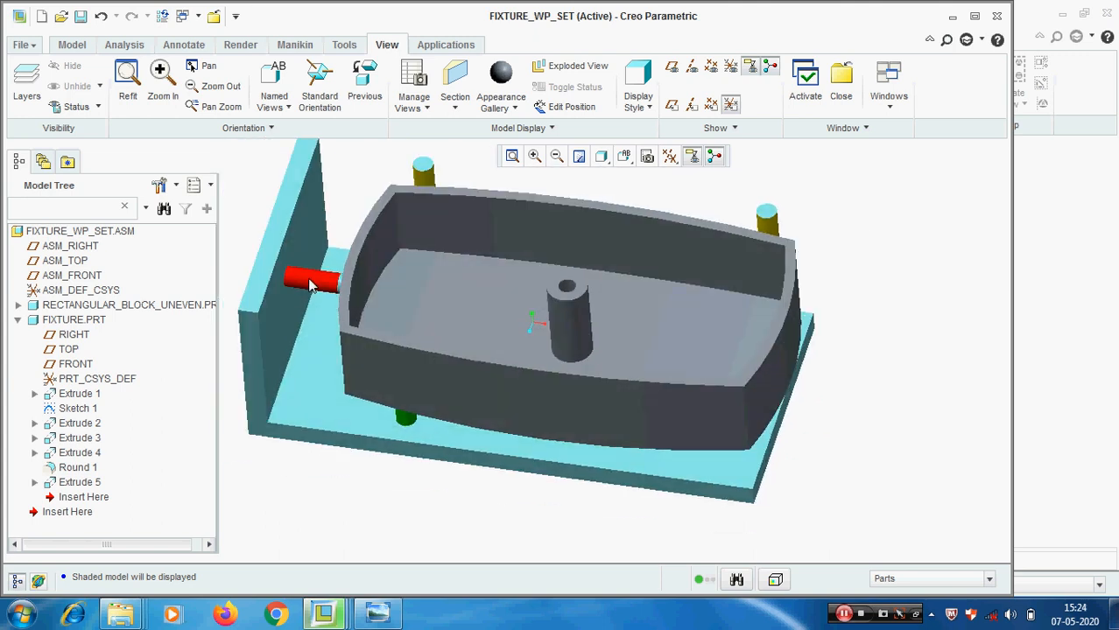
middle_drag(439, 326, 430, 283)
scroll(404, 367, up, 2)
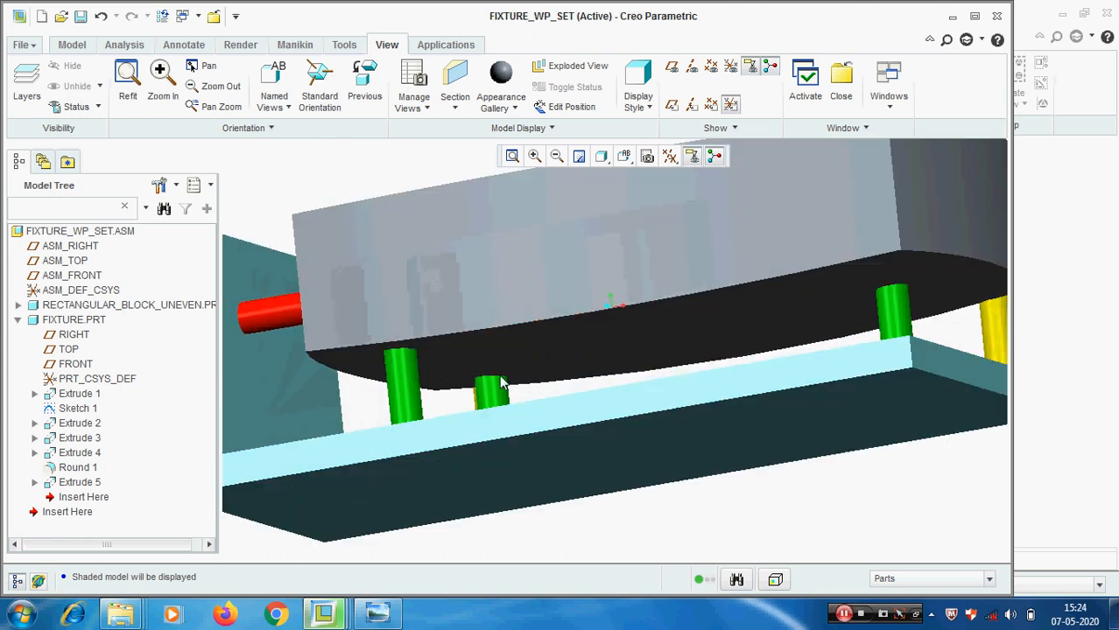
scroll(396, 359, up, 2)
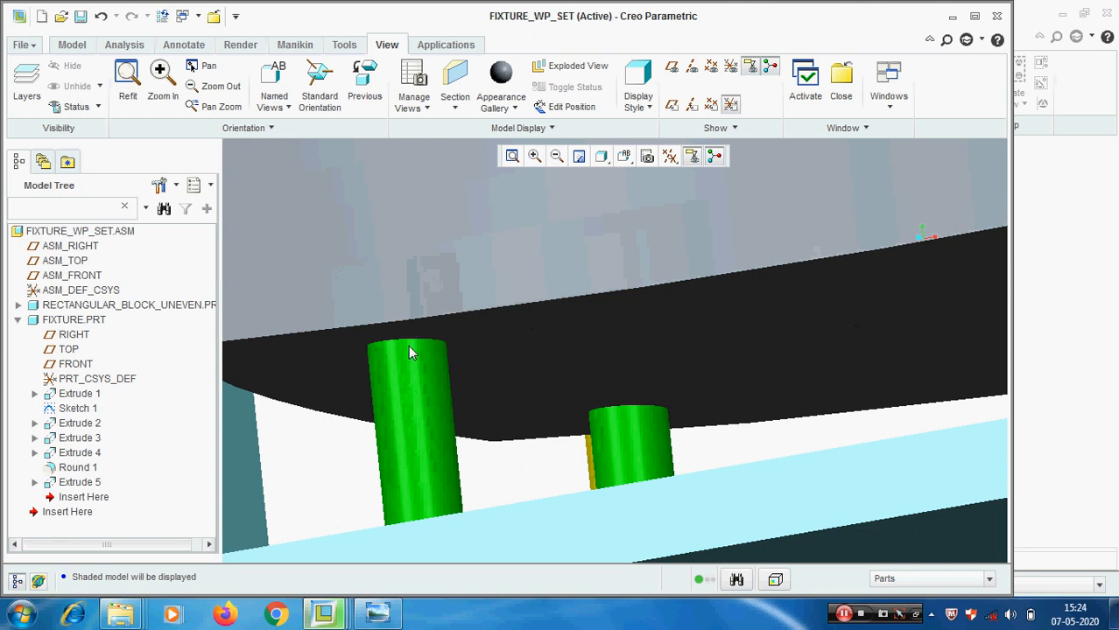
click(401, 366)
scroll(397, 369, down, 5)
Hide the uneven rectangular block to inspect the fixture pins beneath it, and undo the hiding
middle_drag(397, 370, 593, 369)
click(593, 368)
right_click(593, 368)
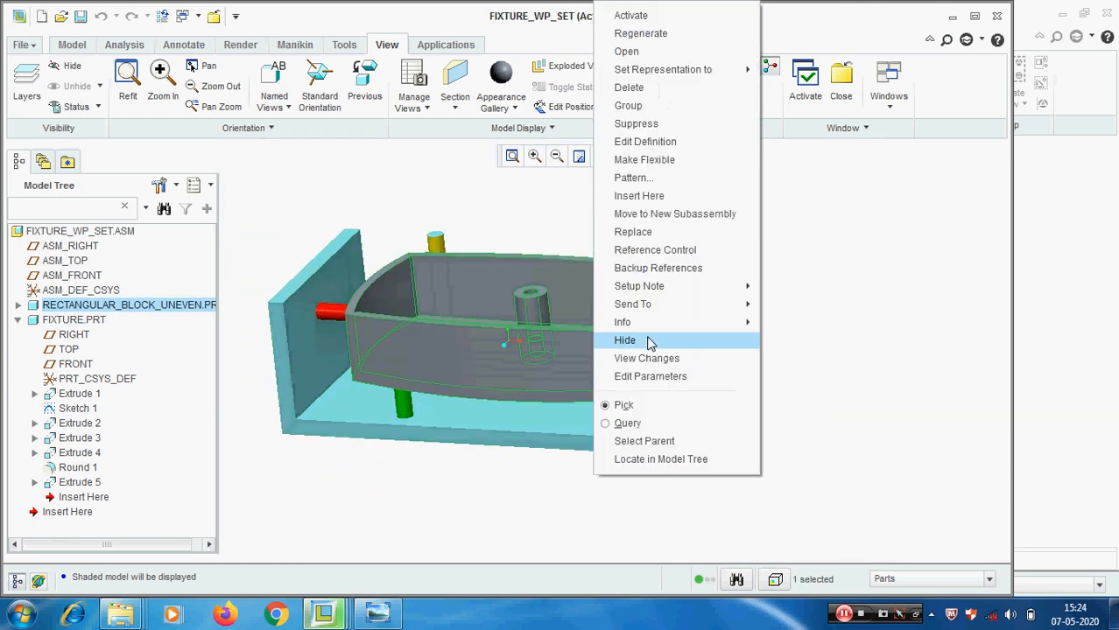
click(645, 339)
scroll(394, 379, up, 2)
scroll(394, 379, up, 3)
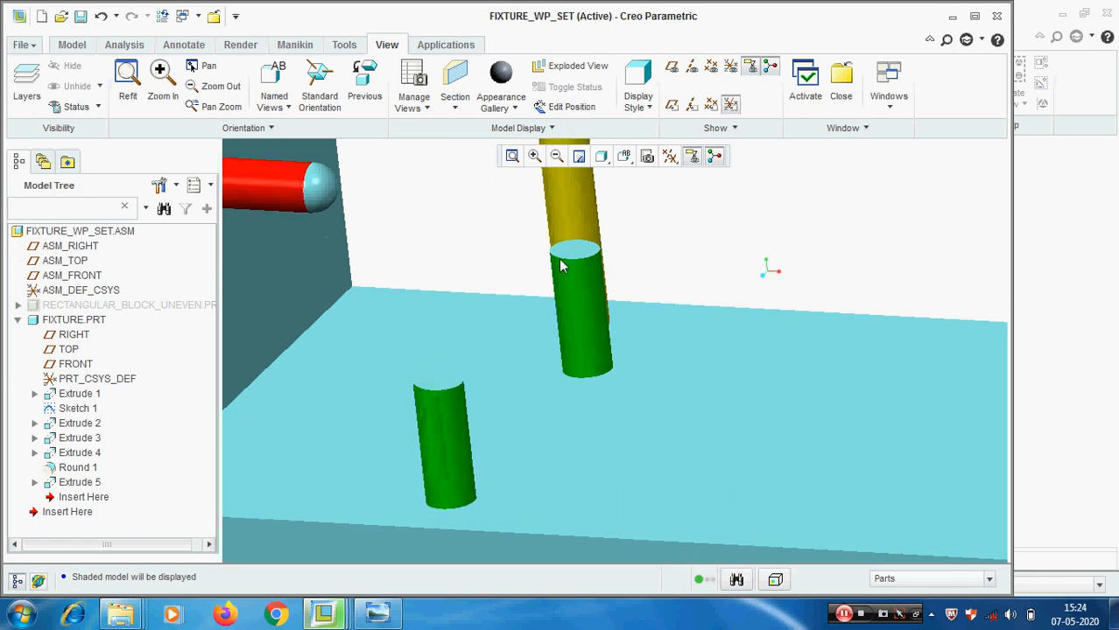
scroll(367, 366, down, 2)
scroll(359, 363, down, 2)
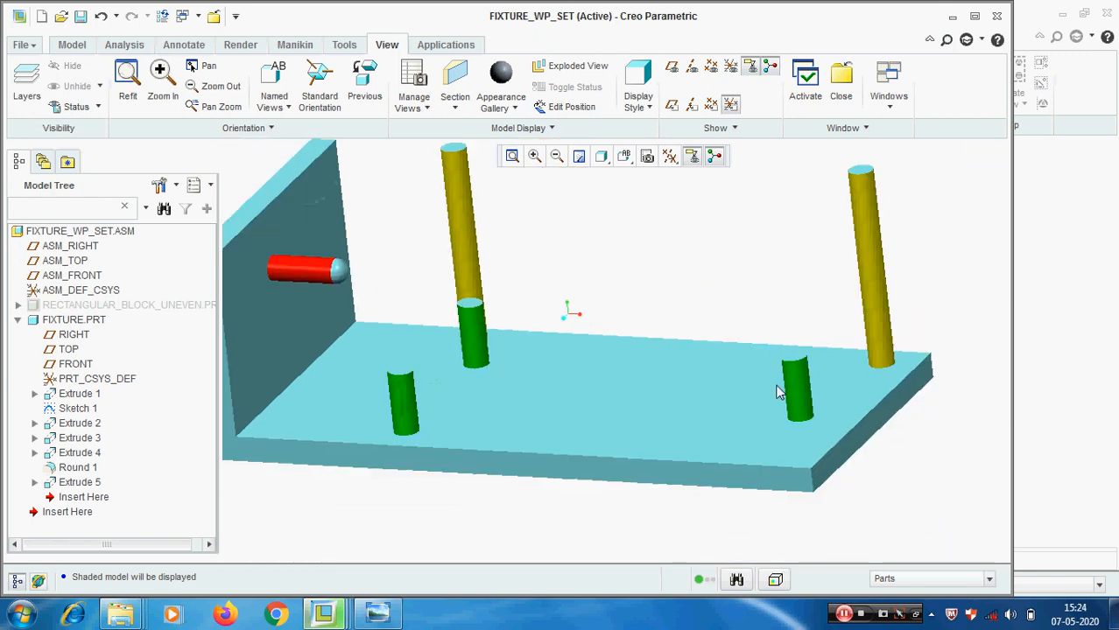
key(ctrl+z)
Examine the block seated on the fixture from below, behind and above, including the red round-ended pin's contact
middle_drag(473, 411, 449, 396)
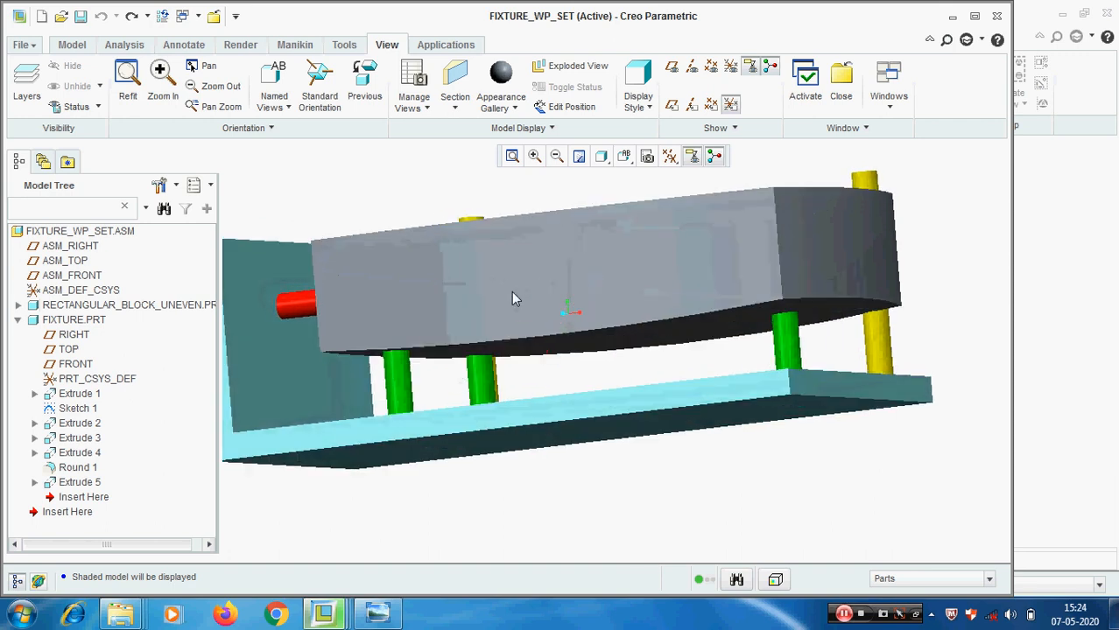
middle_drag(493, 341, 534, 366)
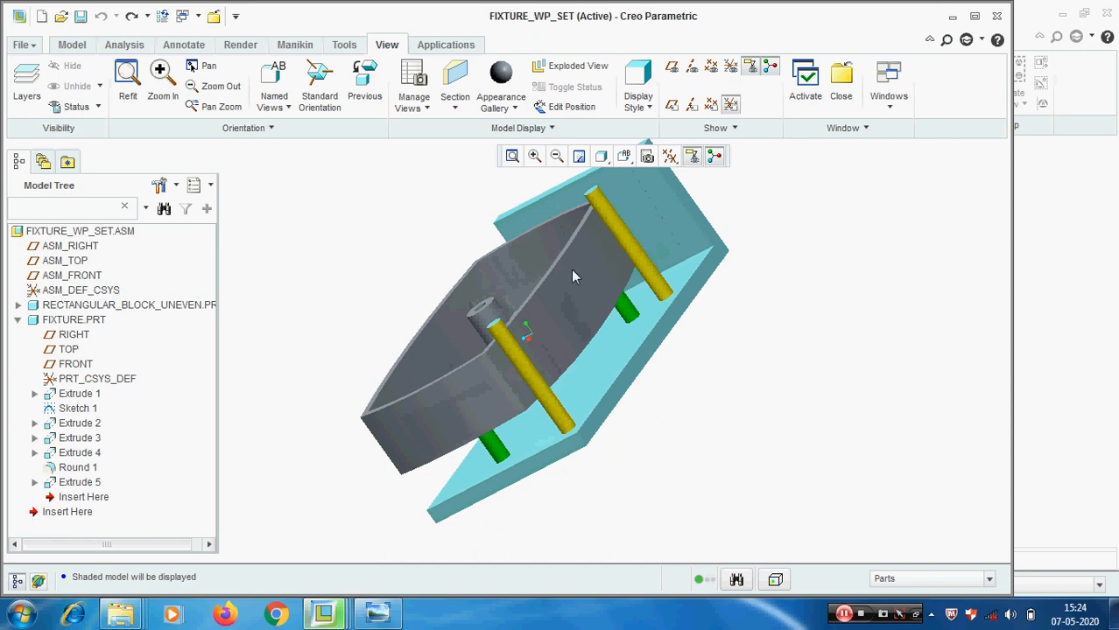
middle_drag(518, 386, 413, 264)
scroll(413, 264, up, 4)
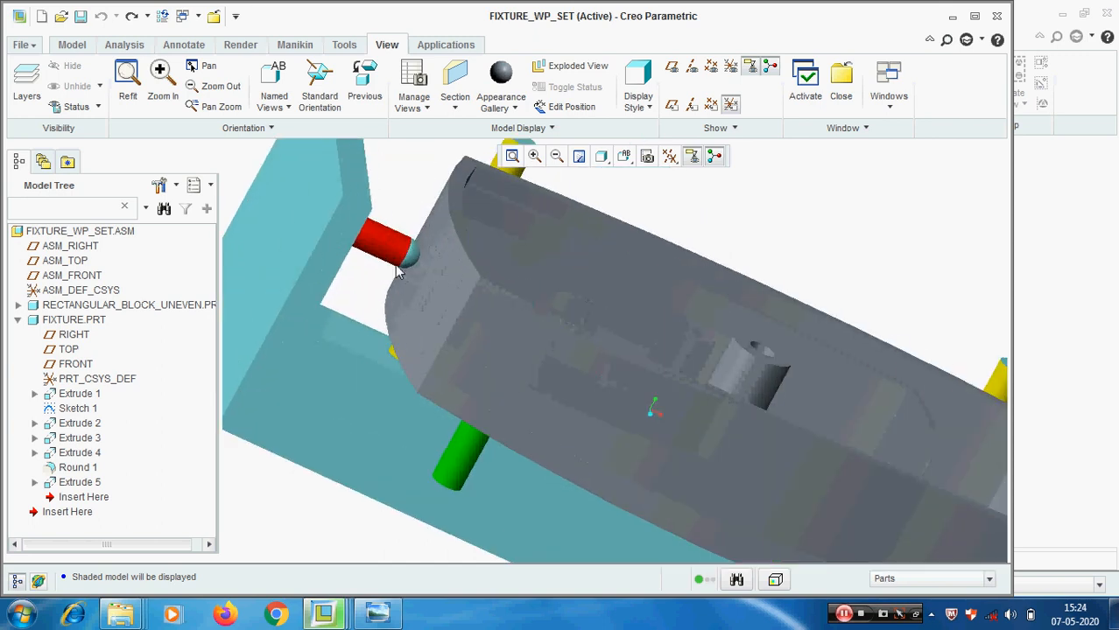
scroll(423, 304, down, 5)
mouse_move(502, 314)
middle_down()
mouse_move(486, 316)
mouse_move(501, 336)
mouse_move(620, 376)
mouse_move(576, 394)
mouse_move(490, 350)
mouse_move(448, 308)
middle_up()
middle_drag(574, 350, 536, 383)
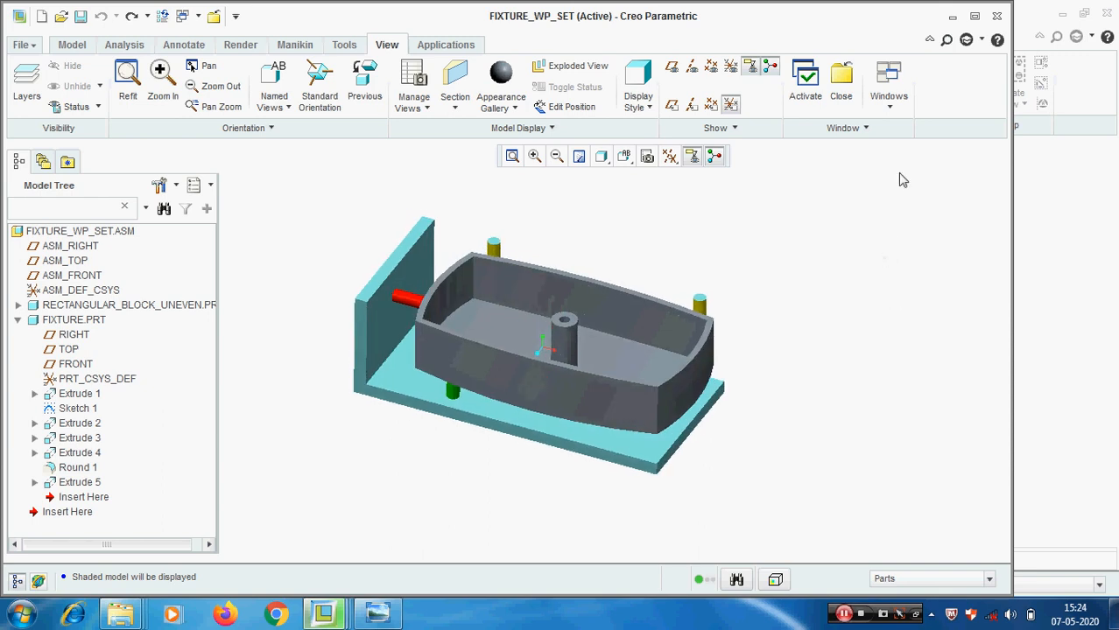
Switch to the RECTANGULAR_BLOCK.DRW drawing and inspect the shaded assembly view and the orthographic views on Sheet 1
click(890, 105)
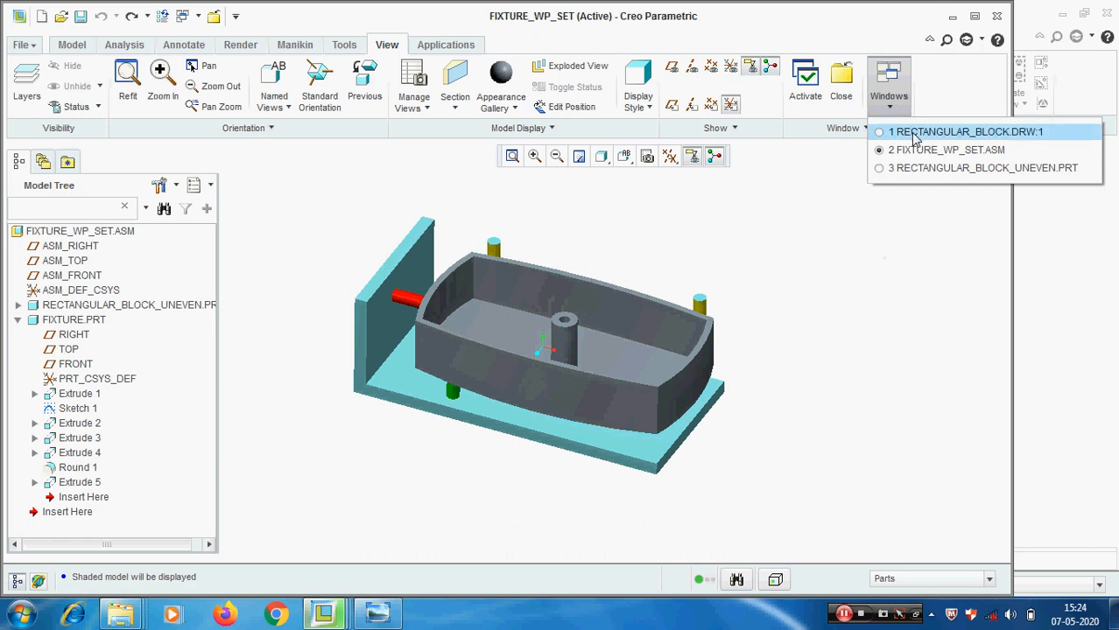
click(915, 133)
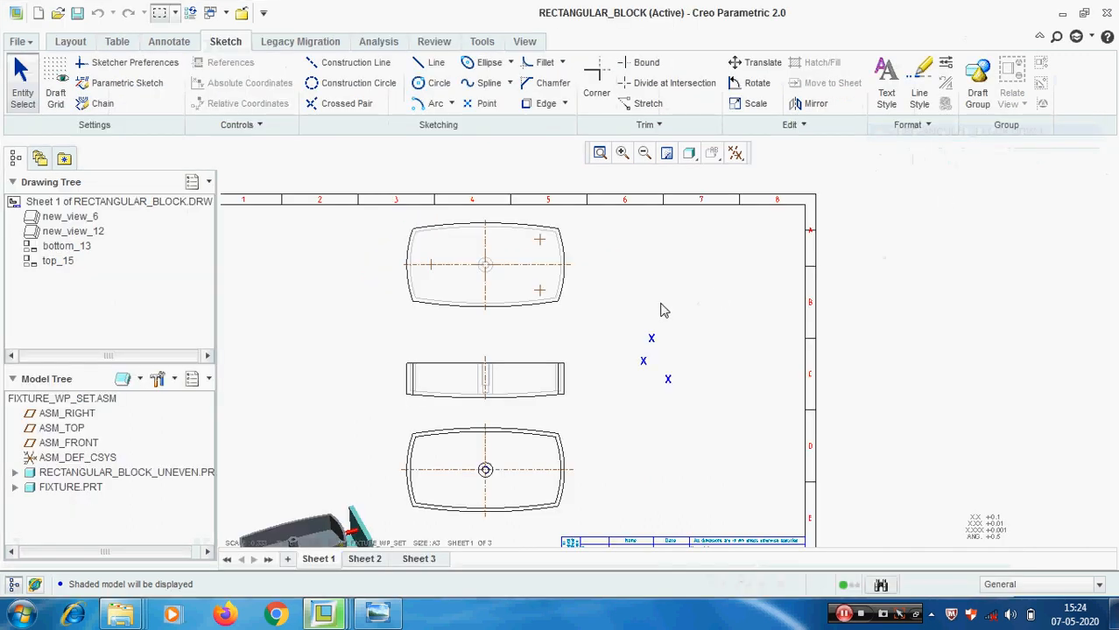
scroll(533, 470, up, 5)
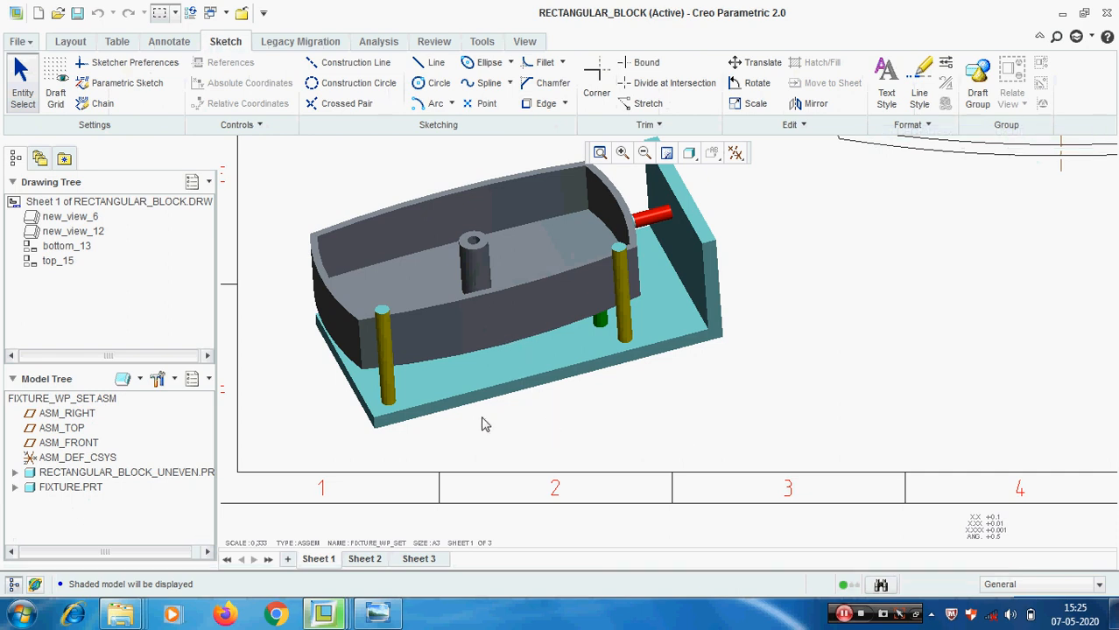
scroll(486, 424, down, 5)
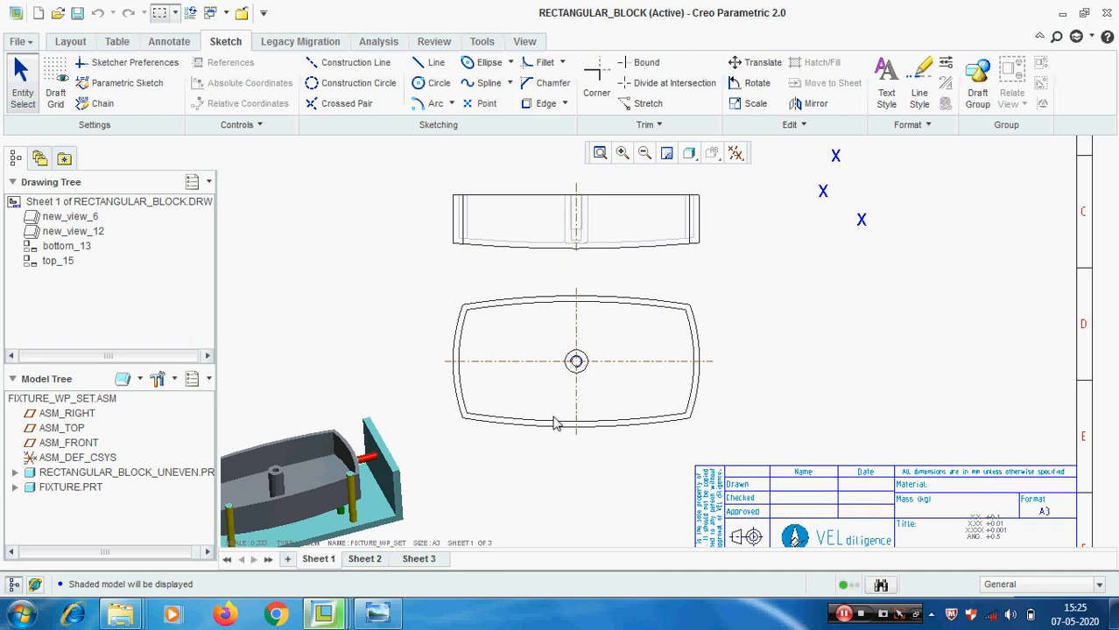
scroll(576, 363, down, 2)
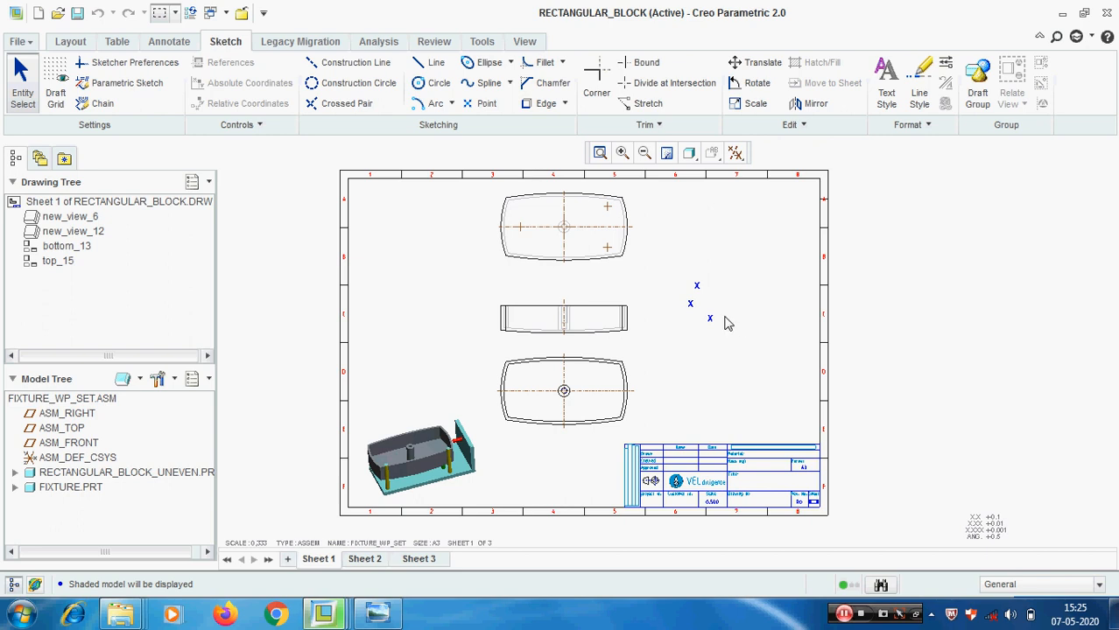
scroll(594, 283, up, 2)
mouse_move(579, 300)
middle_down()
mouse_move(572, 348)
mouse_move(518, 350)
middle_up()
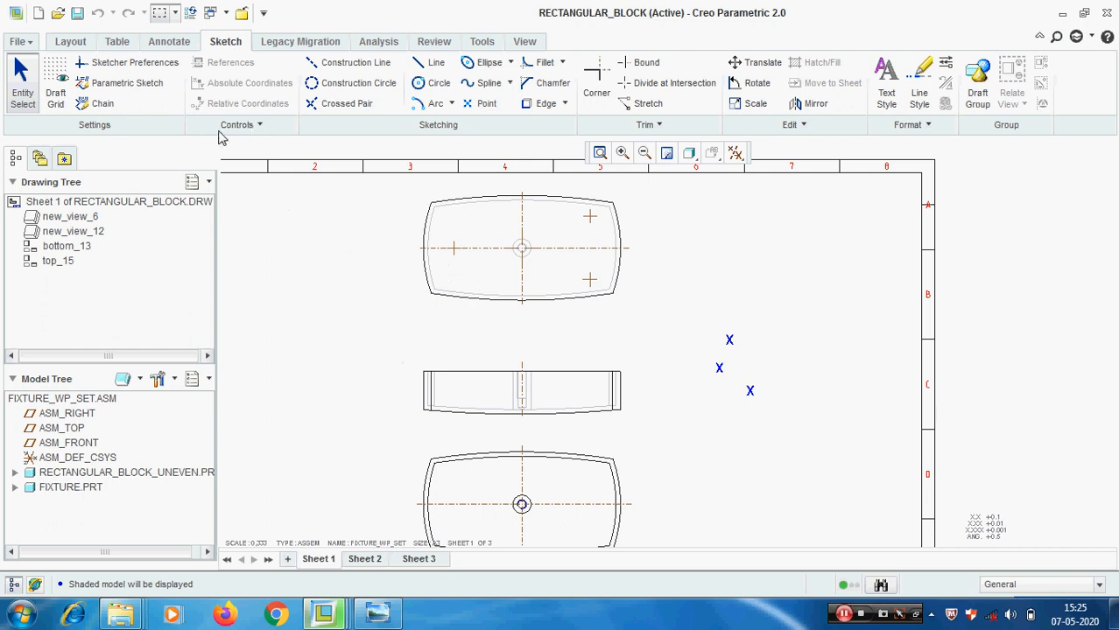
Start a custom drawing symbol annotation and browse for its symbol definition file
click(166, 42)
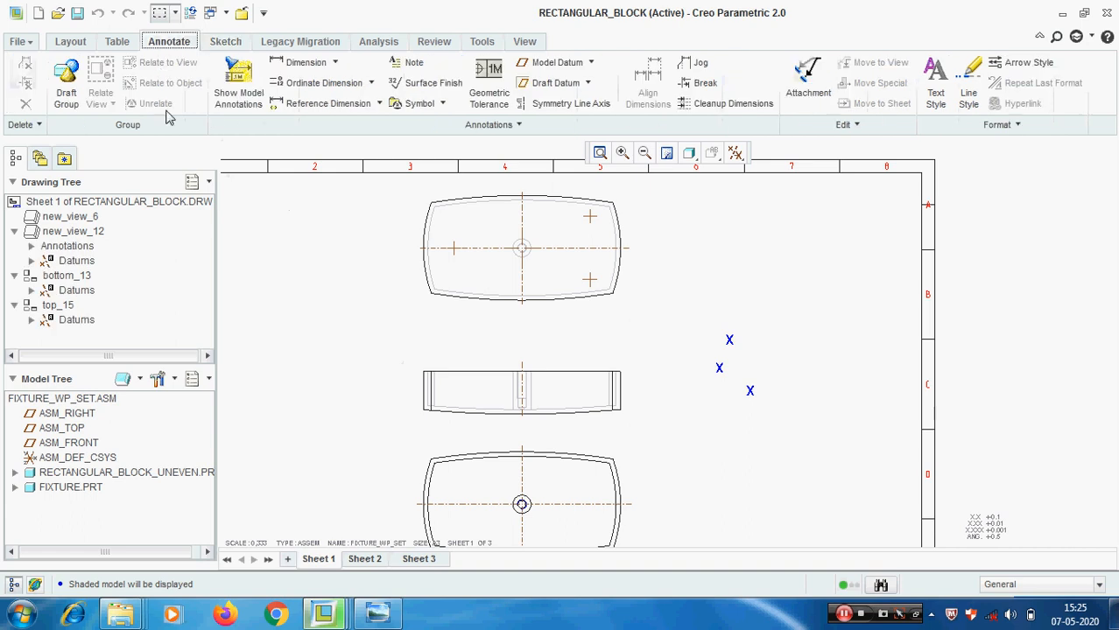
click(442, 103)
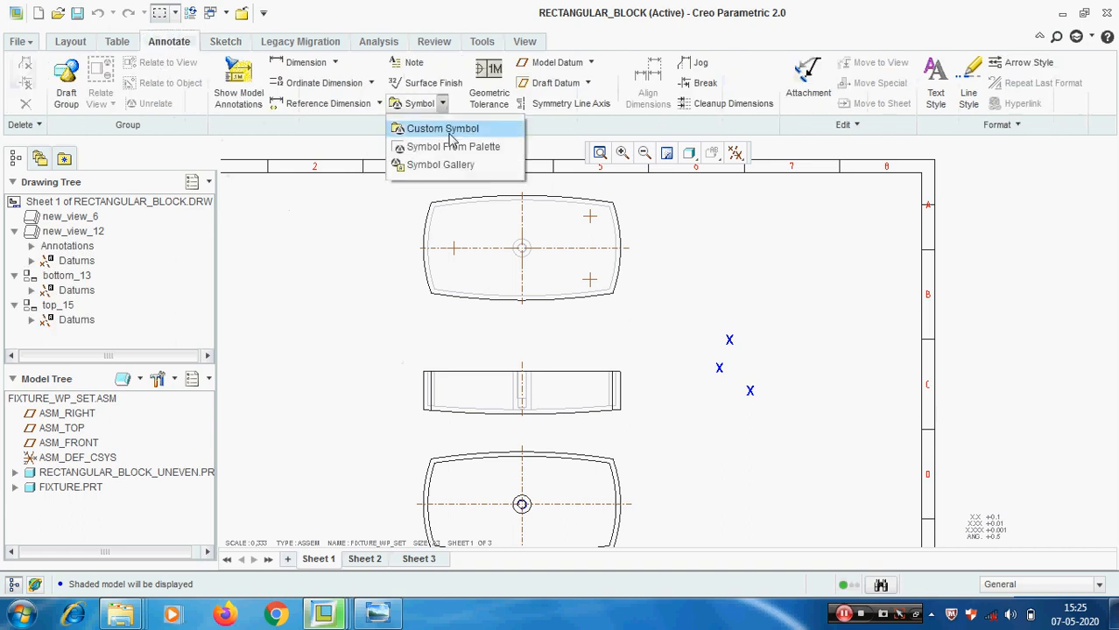
click(447, 130)
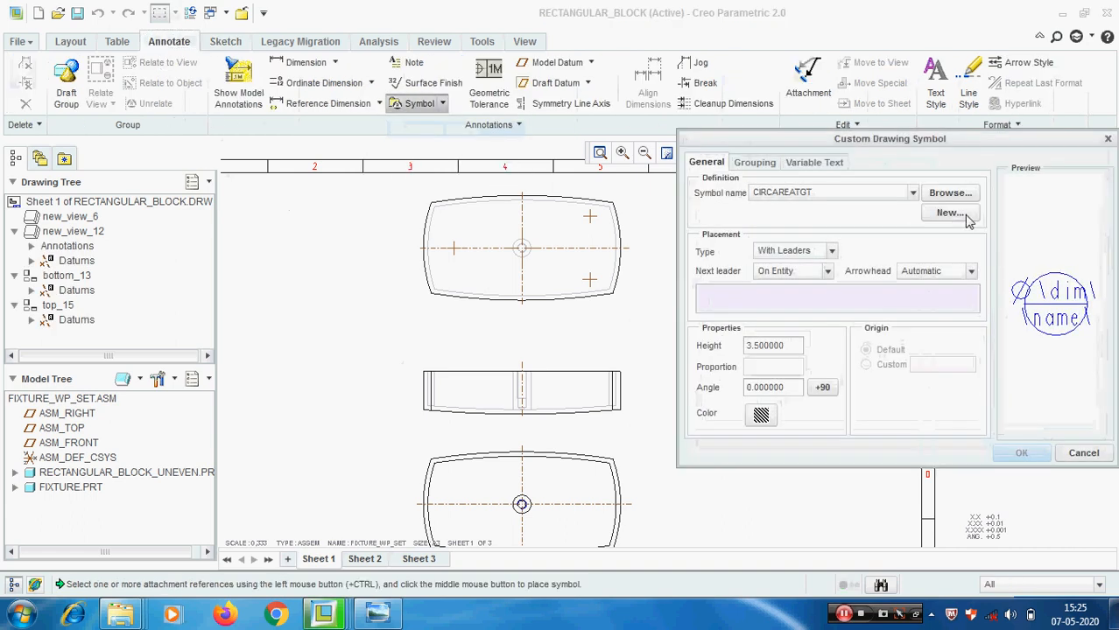
click(955, 193)
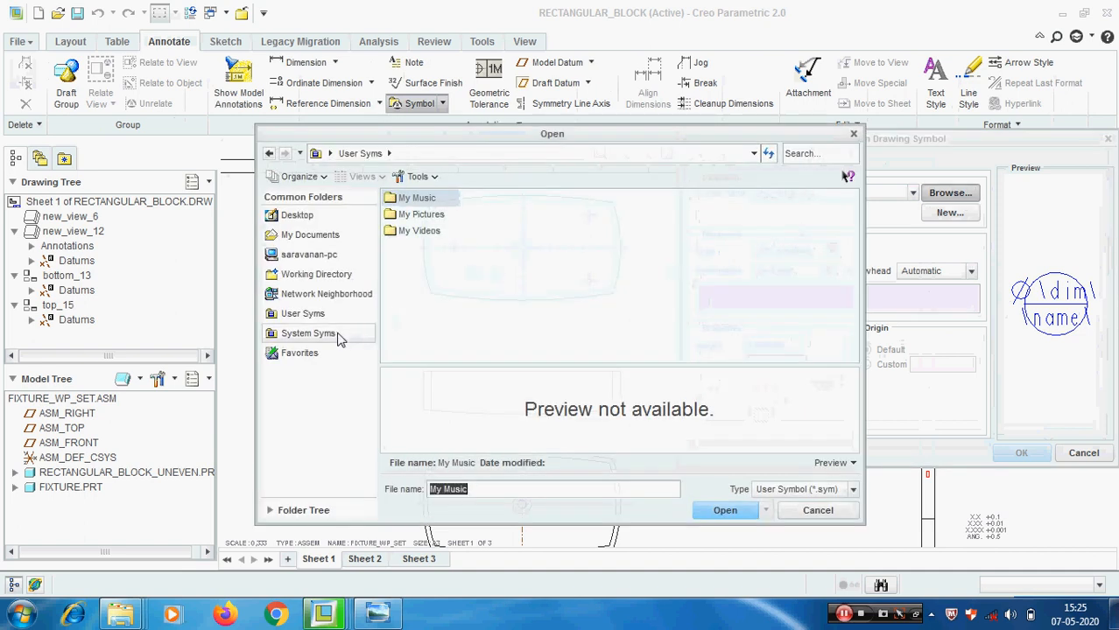
Browse to the single target symbols folder at C:\Program Files\PTC\Creo 2.0\Common Files\M040\symbols\targets\single
click(311, 255)
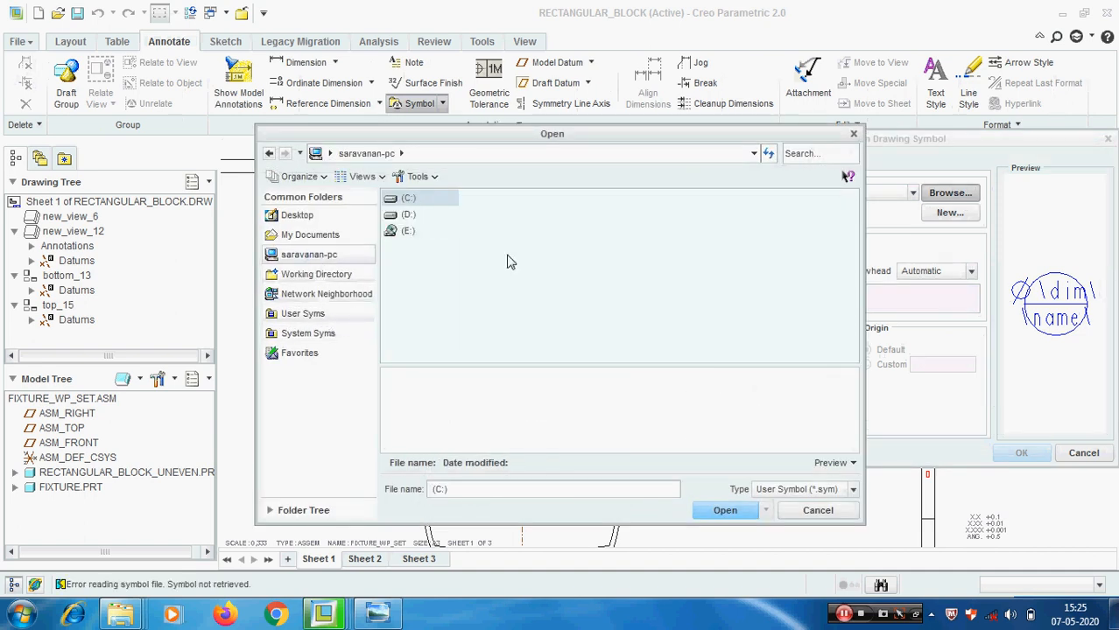
double_click(408, 203)
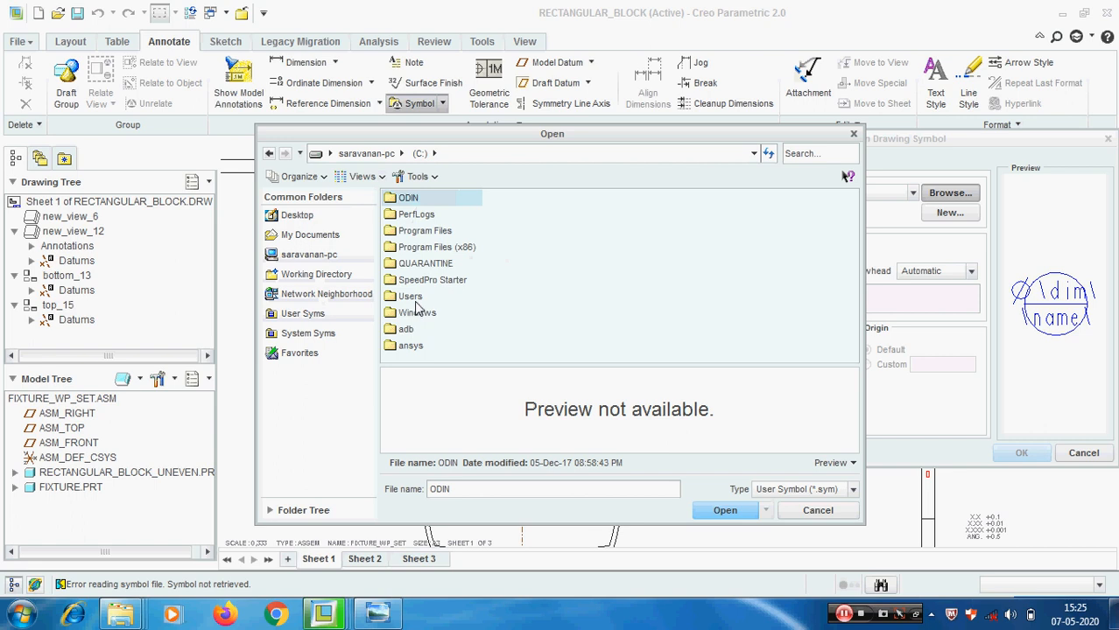
double_click(425, 231)
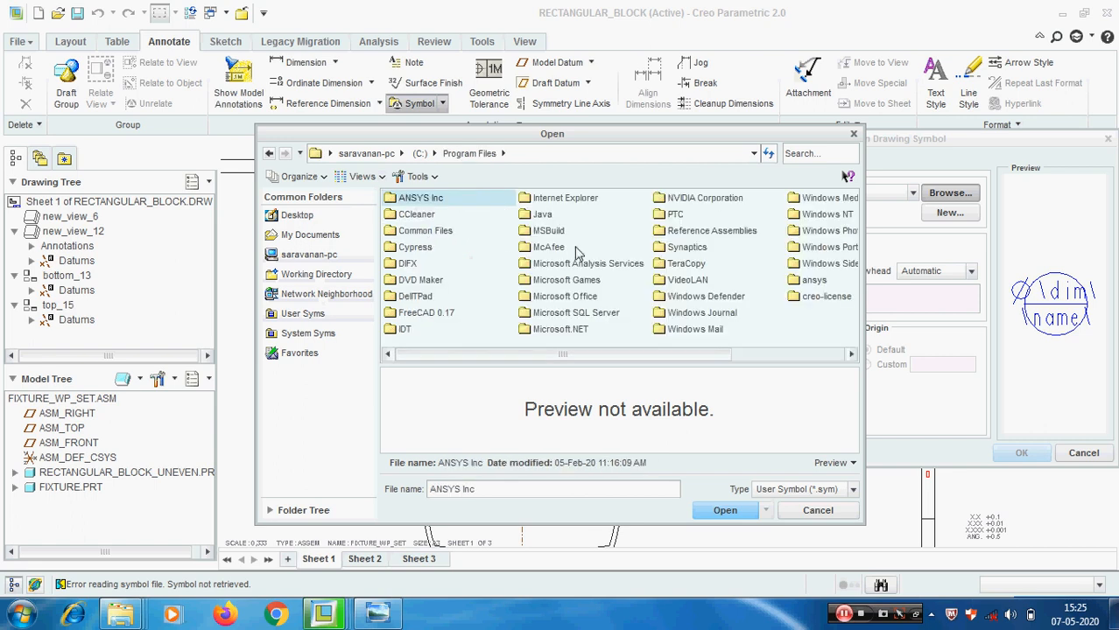
double_click(679, 216)
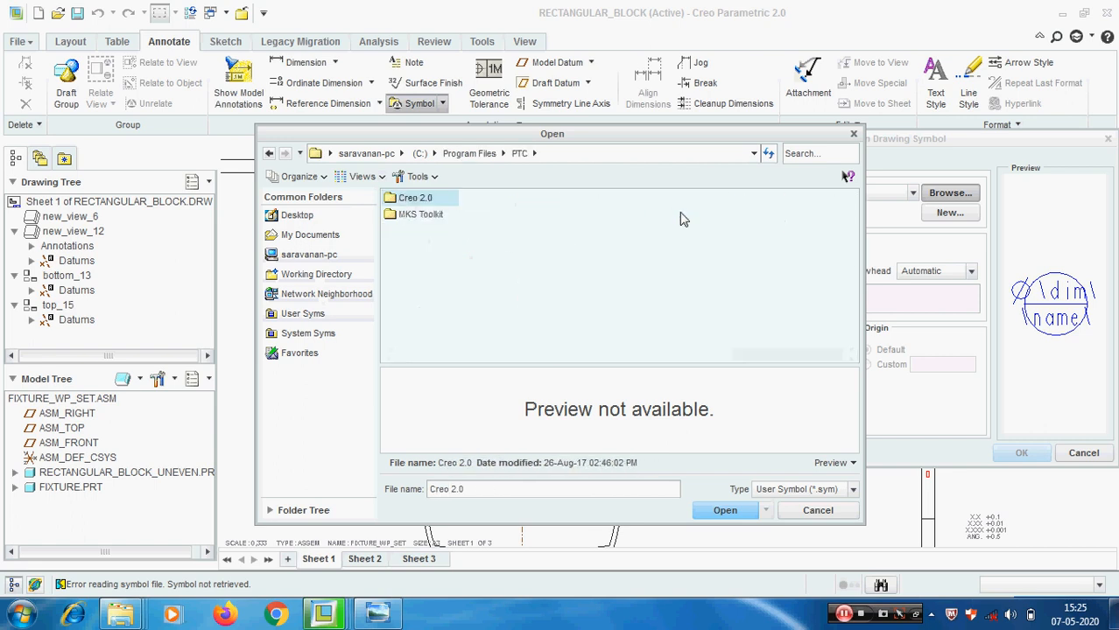
double_click(433, 203)
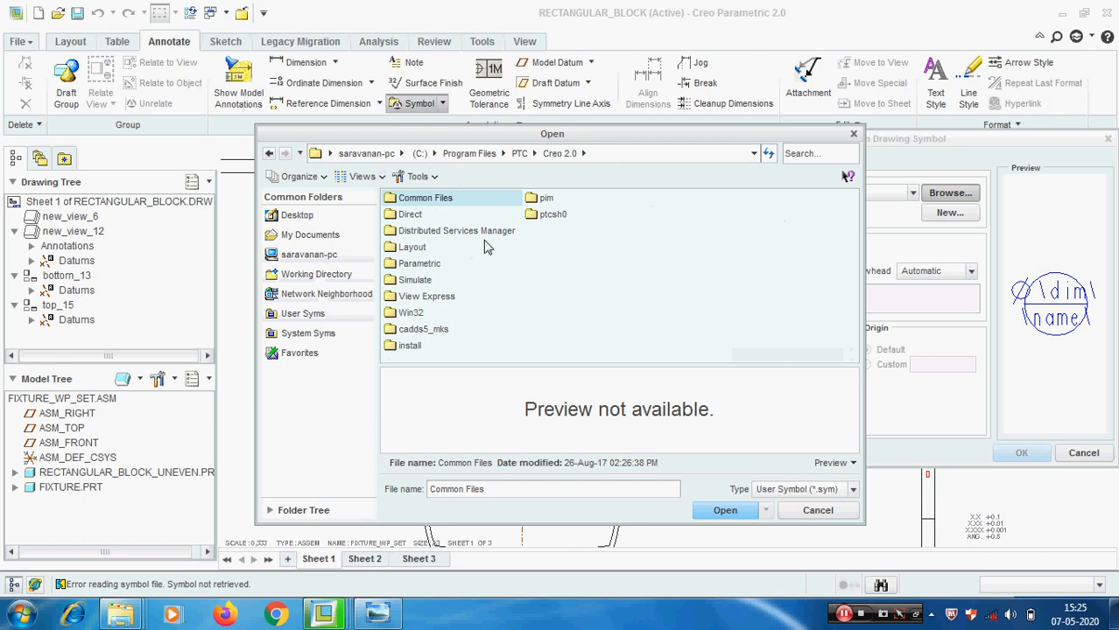
double_click(435, 202)
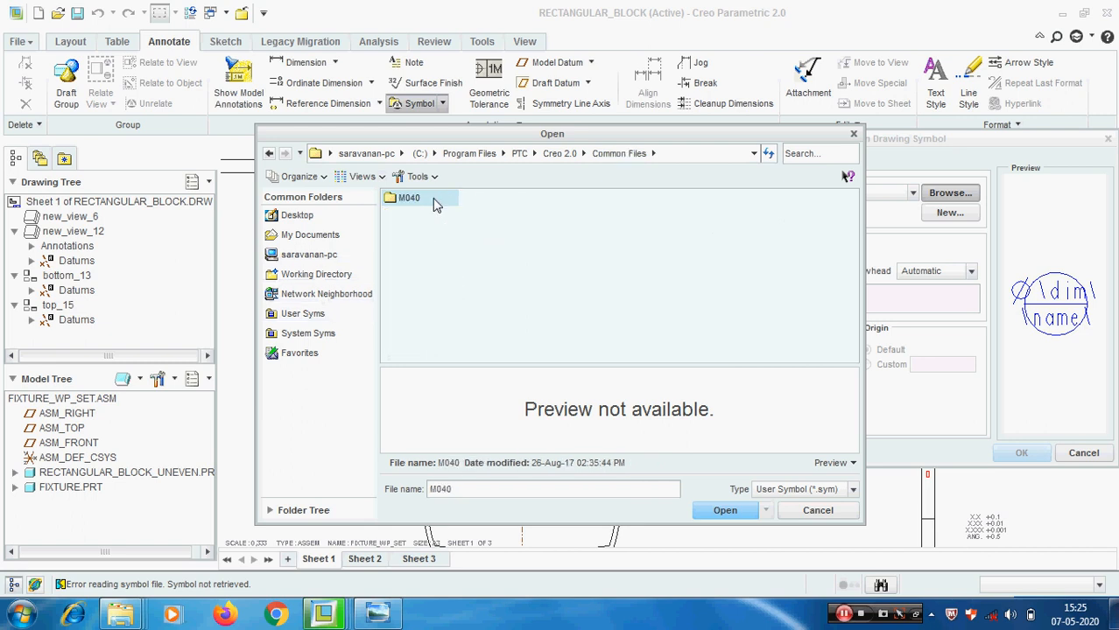
double_click(435, 202)
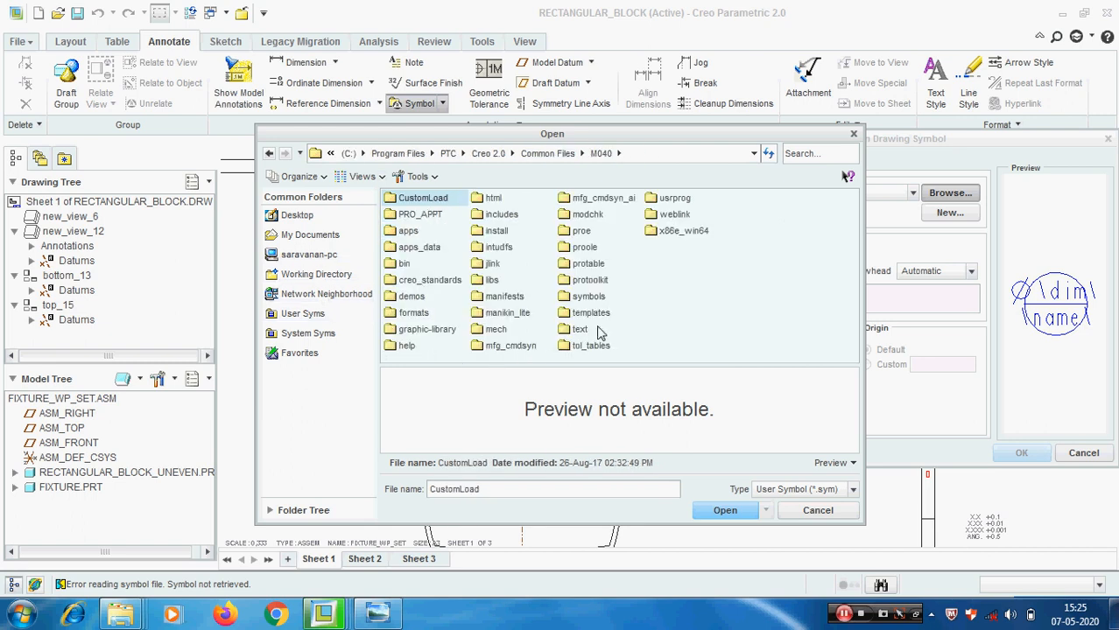
double_click(588, 295)
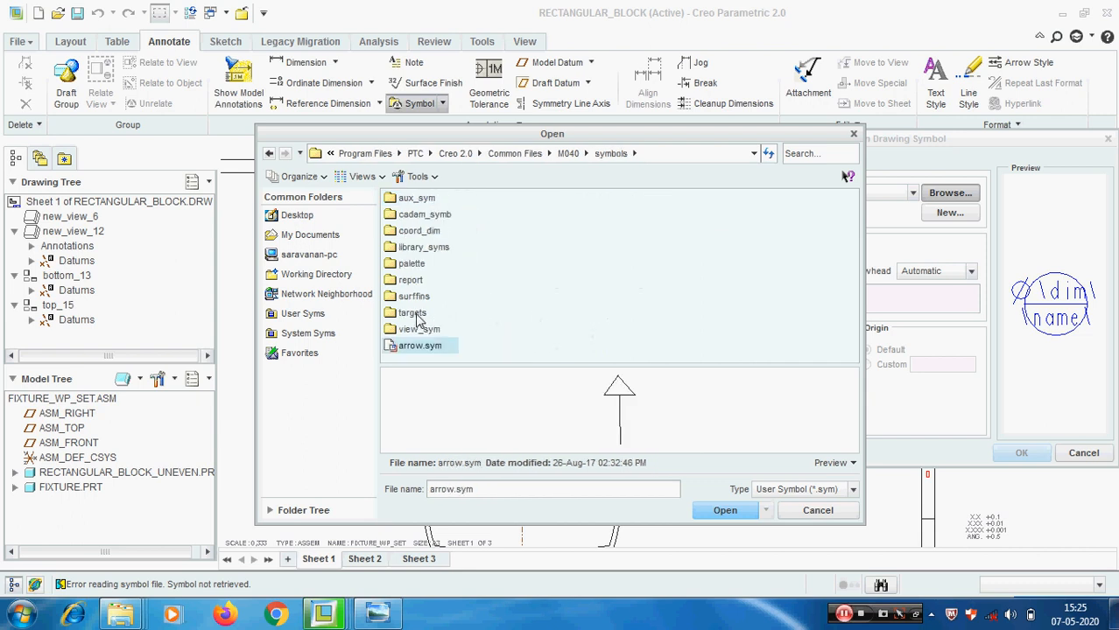
double_click(414, 314)
double_click(437, 200)
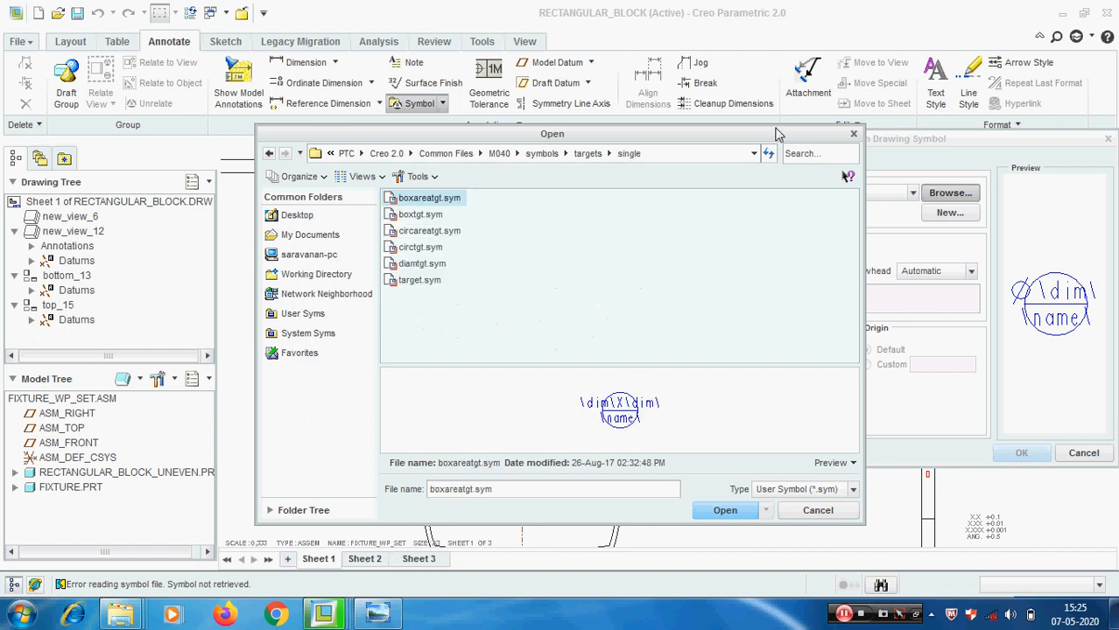
Enlarge the file dialog and compare the previews of boxareatgt, boxtgt, circareatgt, circtgt, diamtgt and target symbols
drag(777, 133, 755, 74)
drag(833, 462, 928, 569)
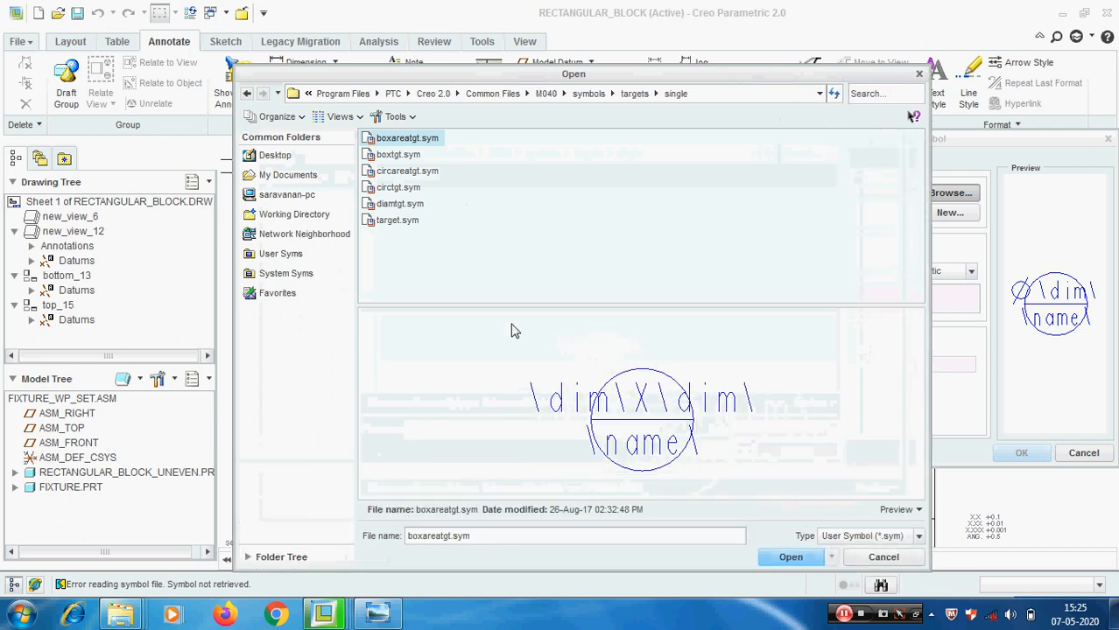
scroll(678, 419, down, 2)
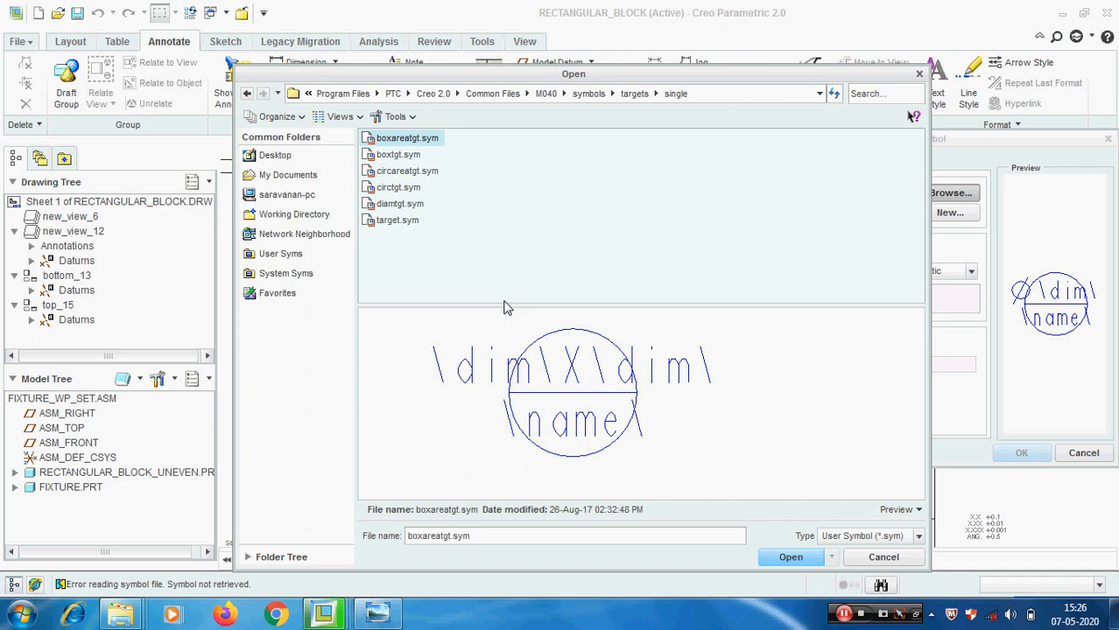
click(401, 156)
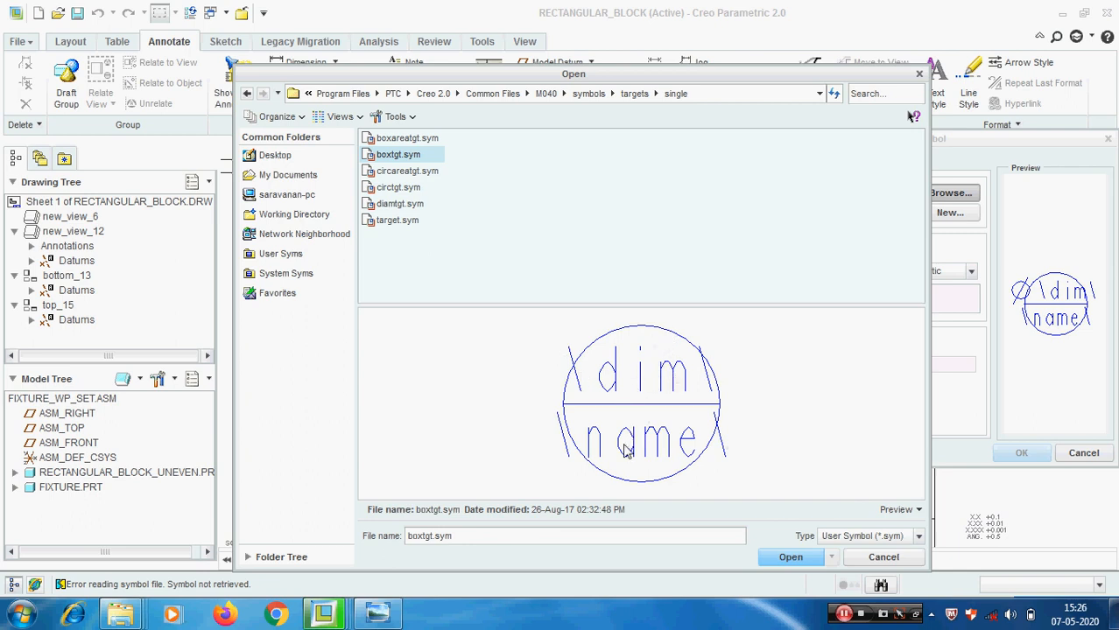
click(417, 172)
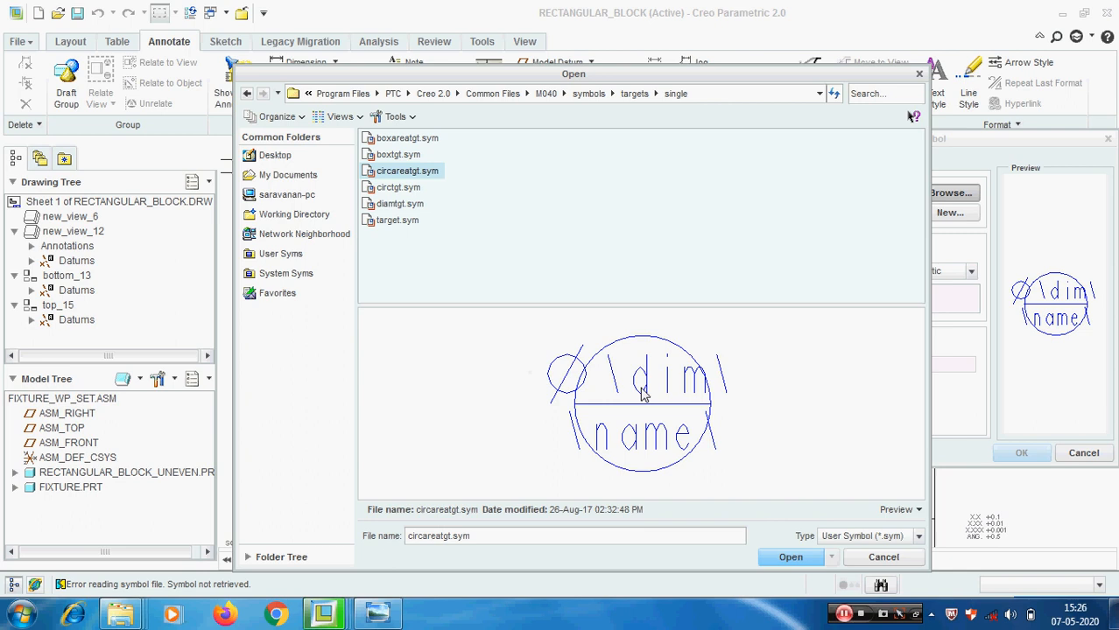
click(395, 192)
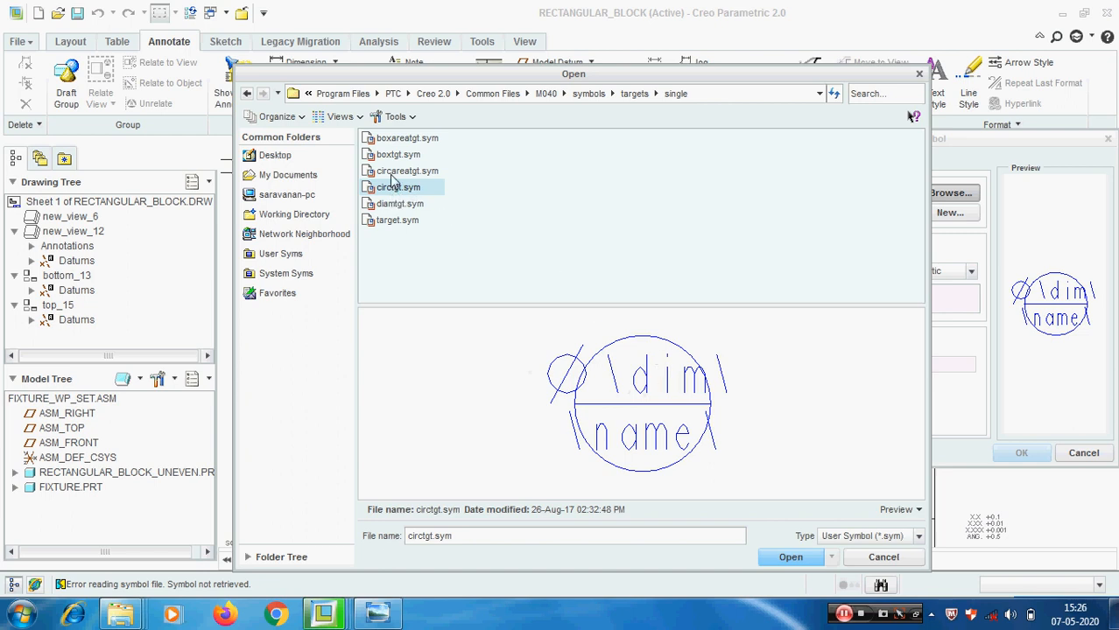
click(392, 173)
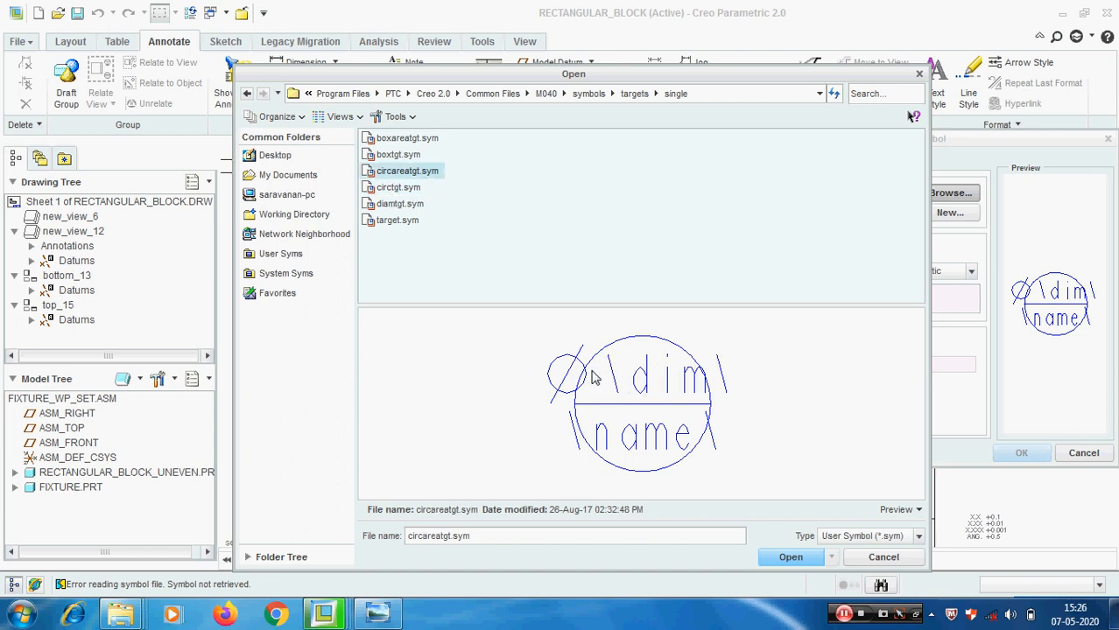
click(412, 189)
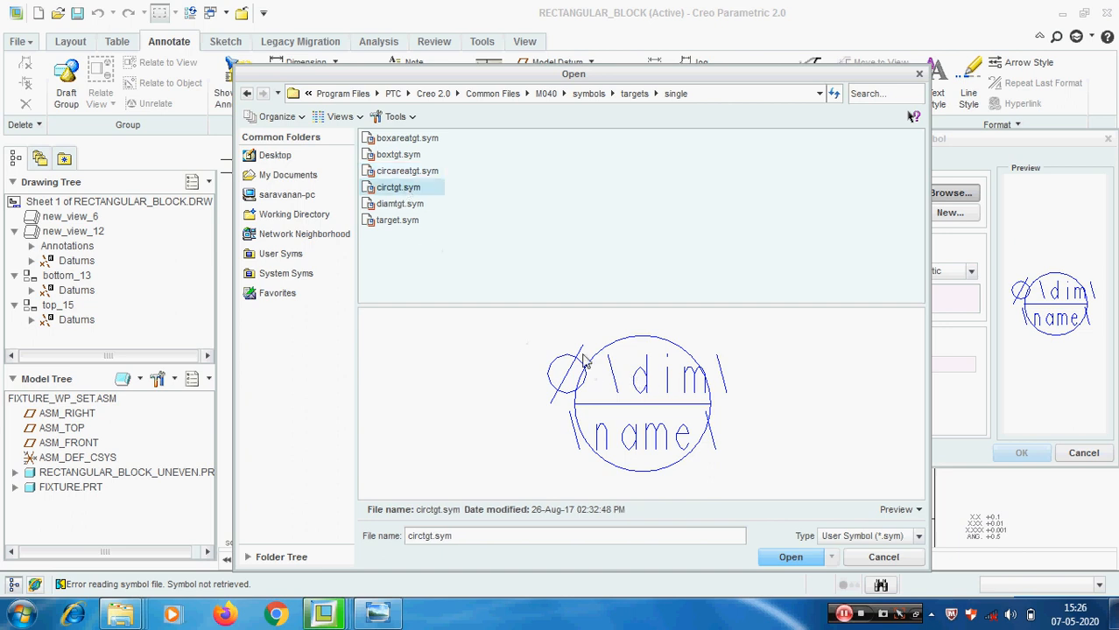
click(402, 205)
scroll(634, 363, up, 2)
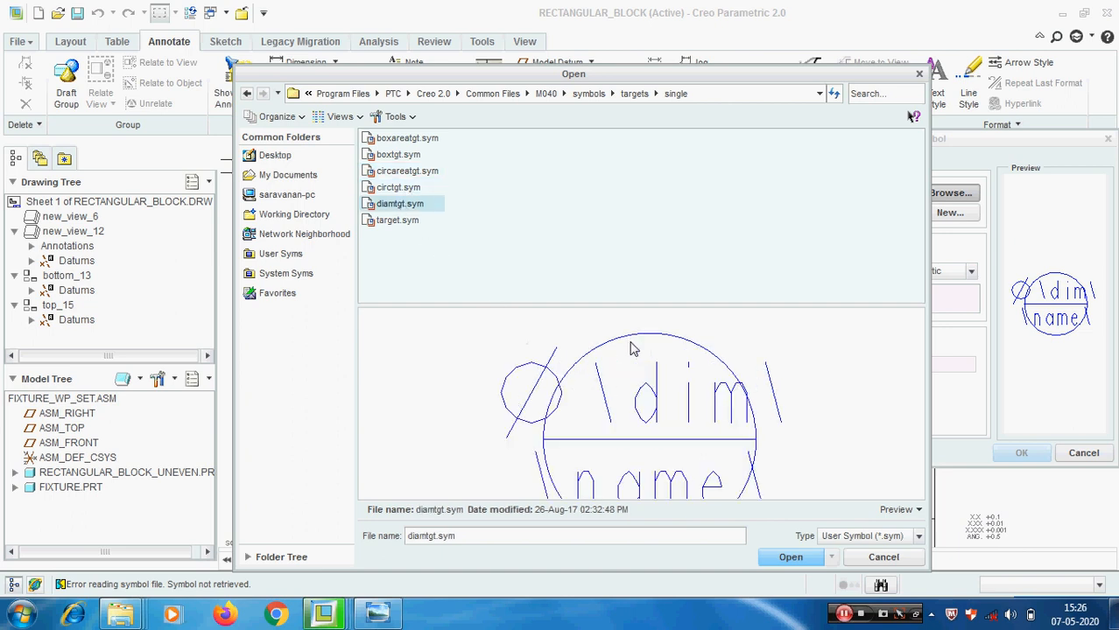
click(398, 172)
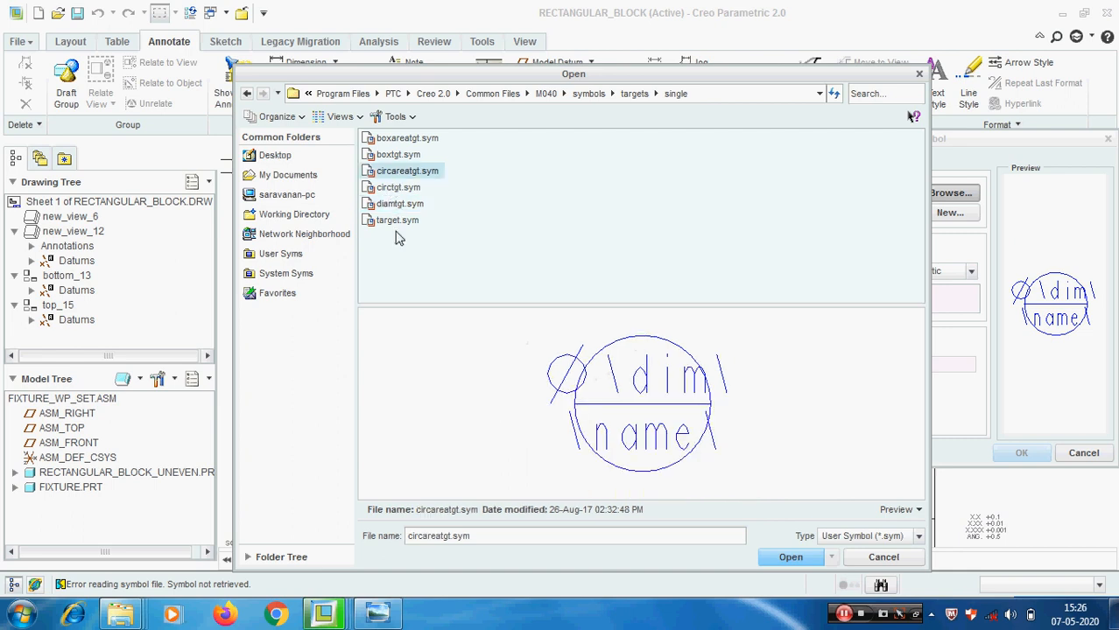
click(397, 204)
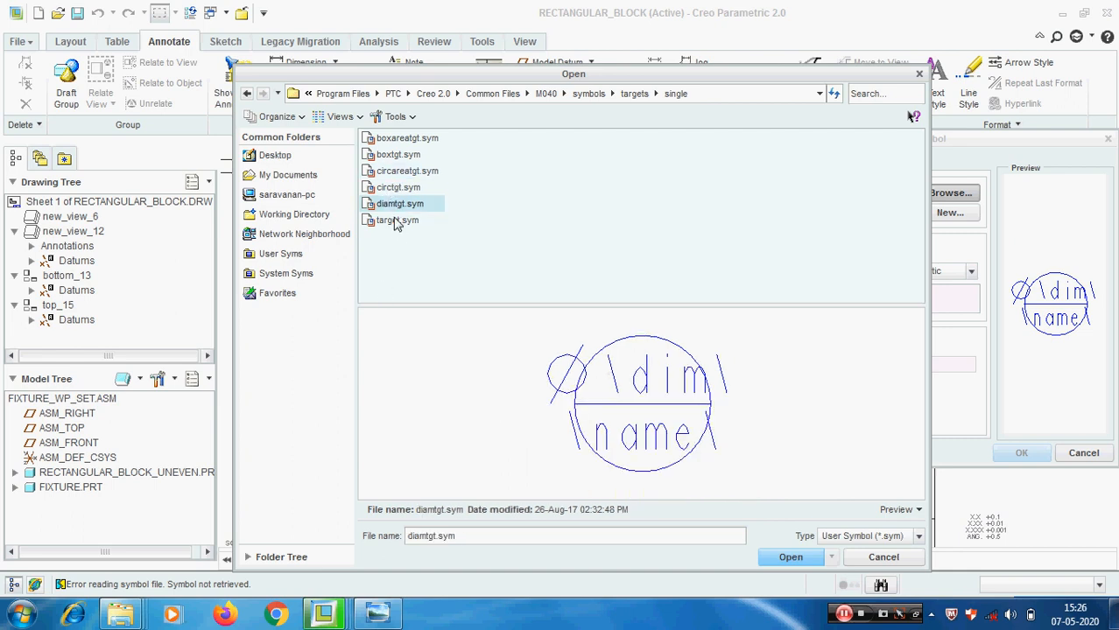
click(396, 224)
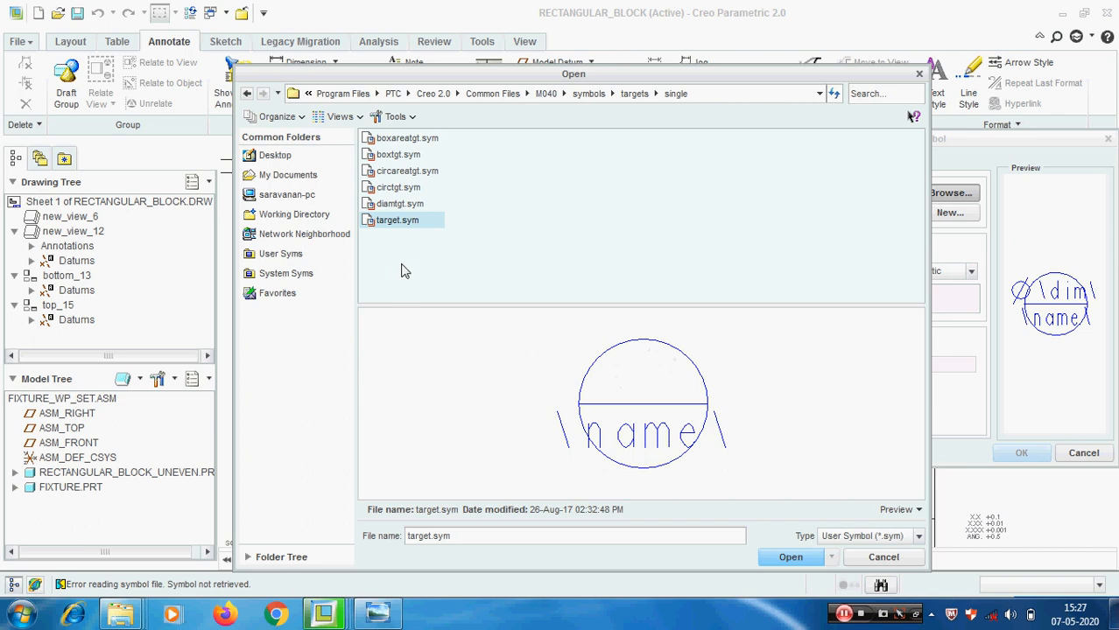
click(400, 205)
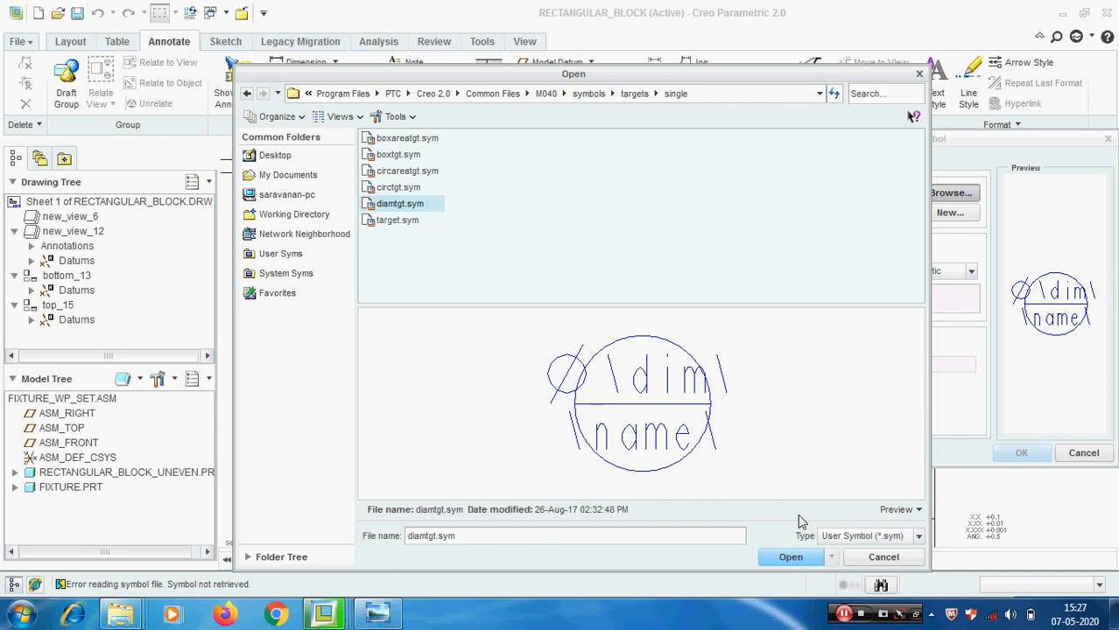
click(789, 557)
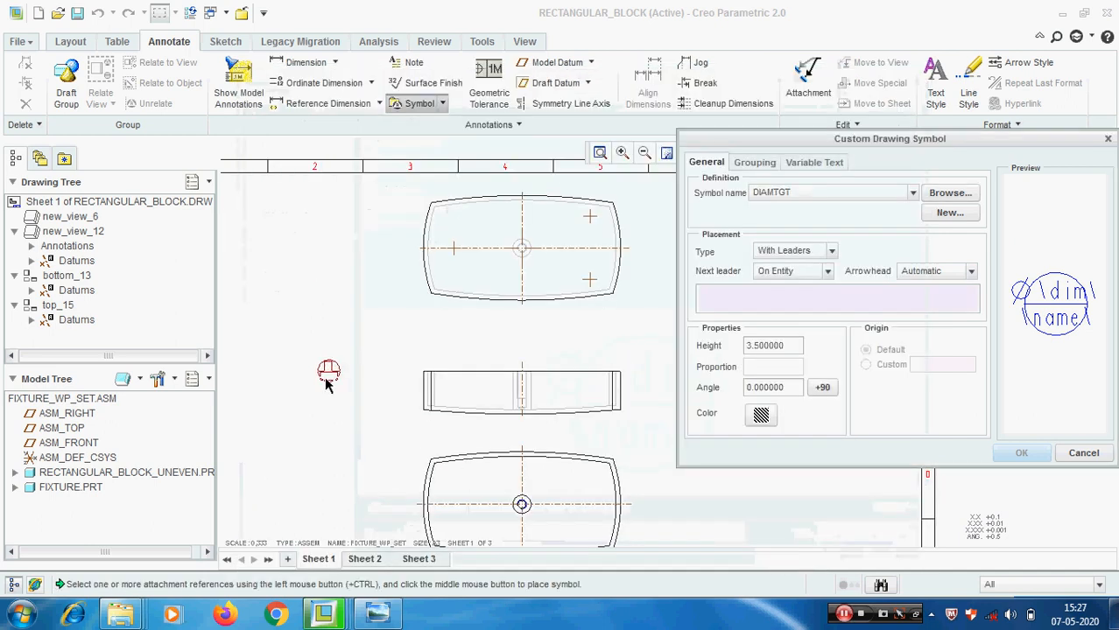
scroll(407, 316, up, 3)
scroll(417, 293, down, 6)
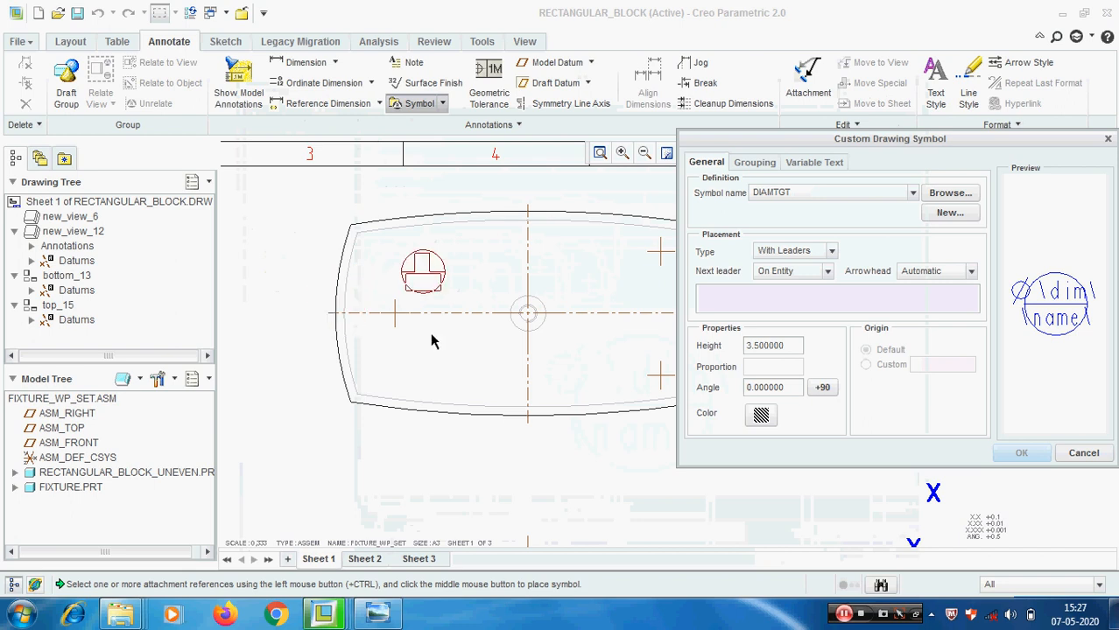
click(1083, 453)
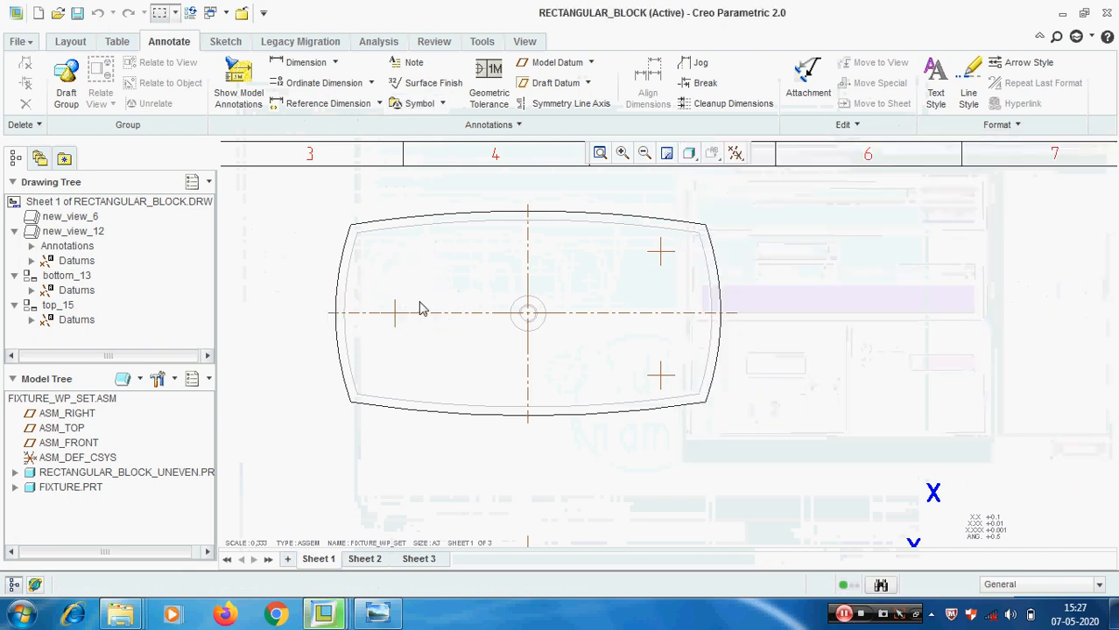
Open the RECTANGULAR_BLOCK_UNEVEN part from the drawing and unhide its Project 1 curves
scroll(420, 310, up, 3)
click(92, 472)
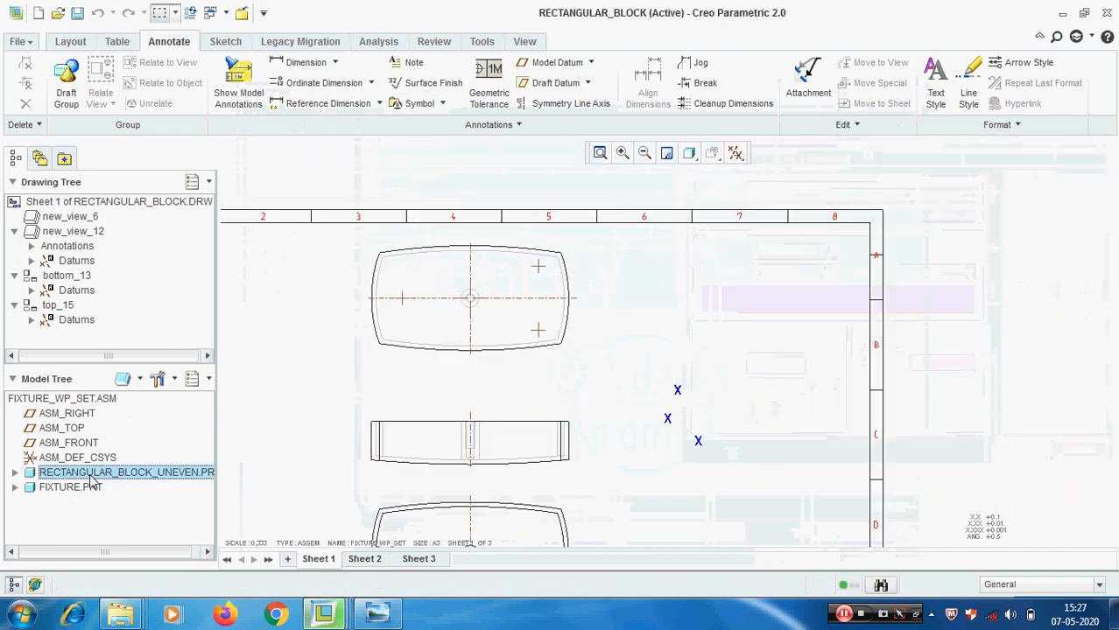
right_click(92, 472)
click(105, 354)
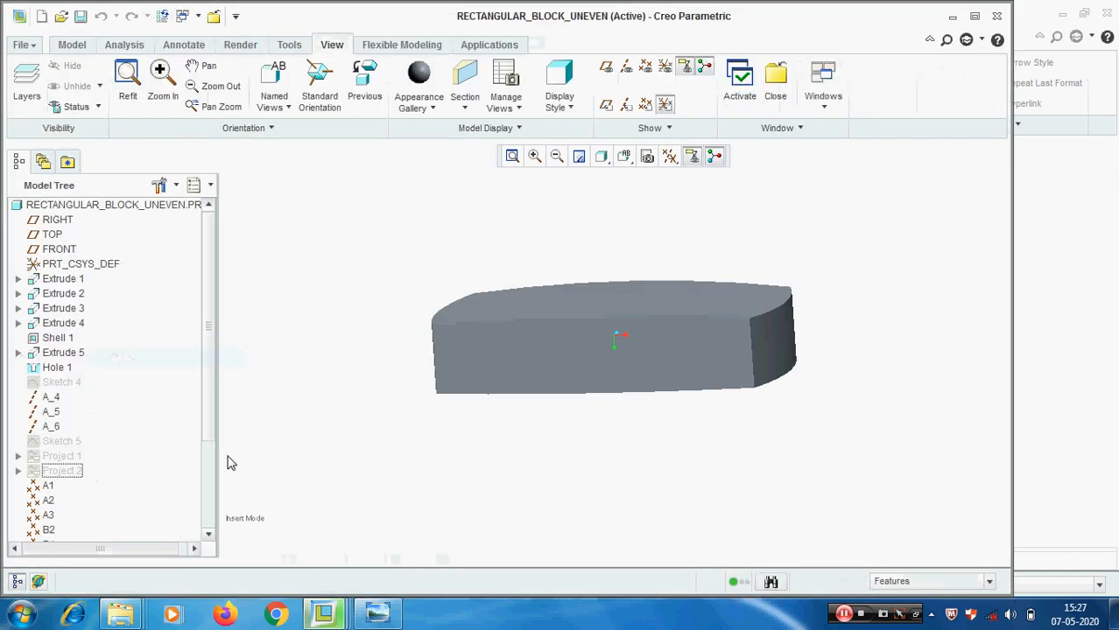
click(60, 456)
right_click(58, 456)
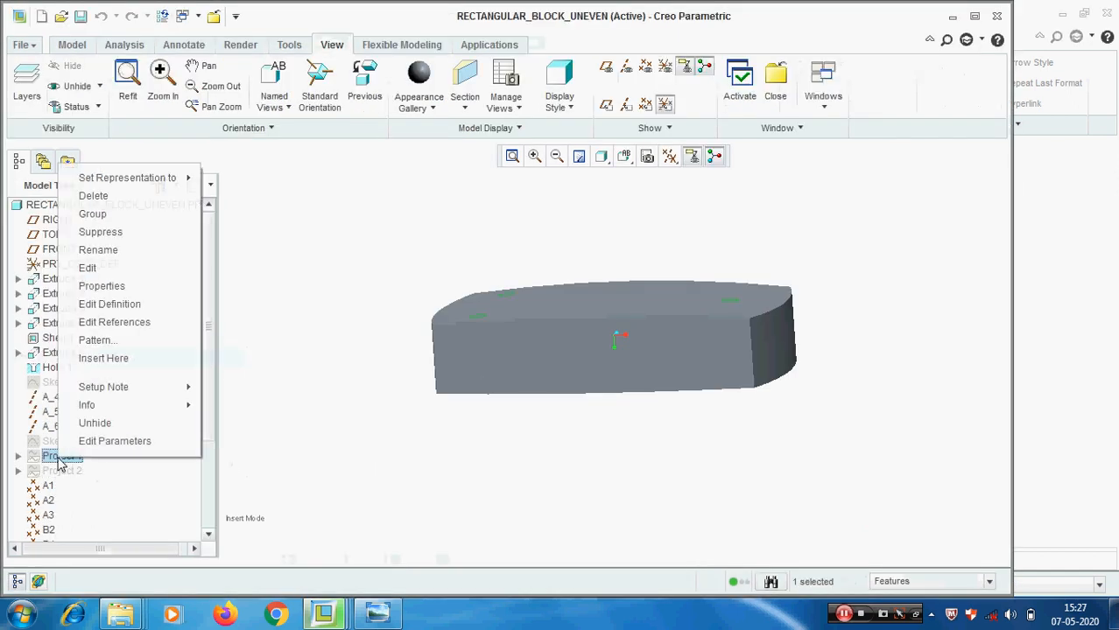
click(108, 423)
Inspect the three projected target circles on the block's face and switch back to RECTANGULAR_BLOCK.DRW
click(523, 453)
scroll(641, 319, down, 3)
middle_drag(639, 320, 509, 370)
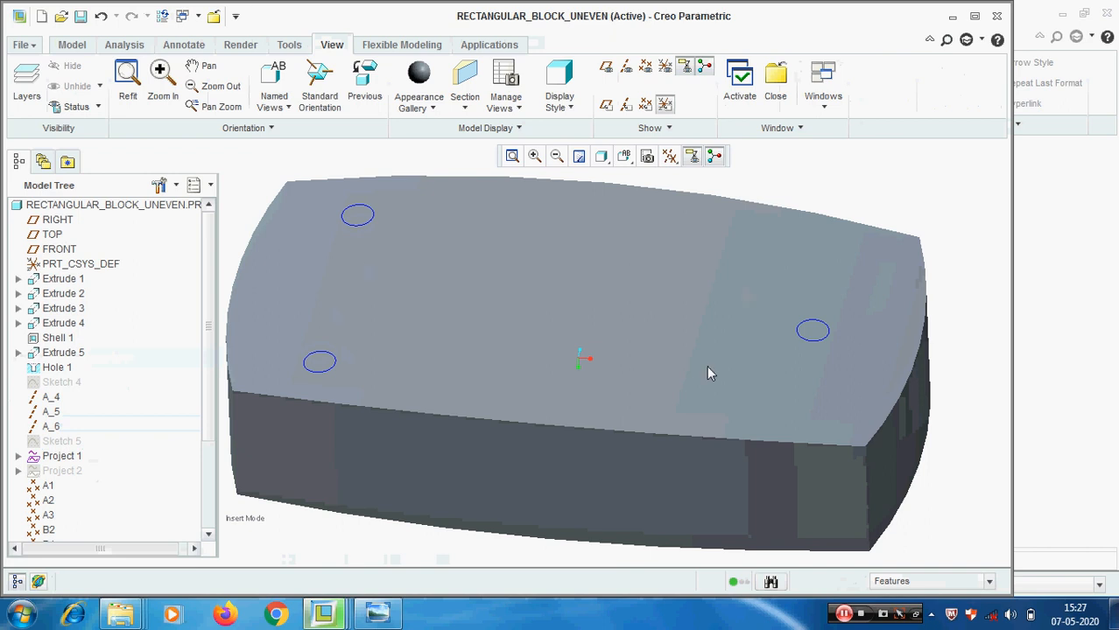
scroll(709, 374, up, 2)
click(826, 111)
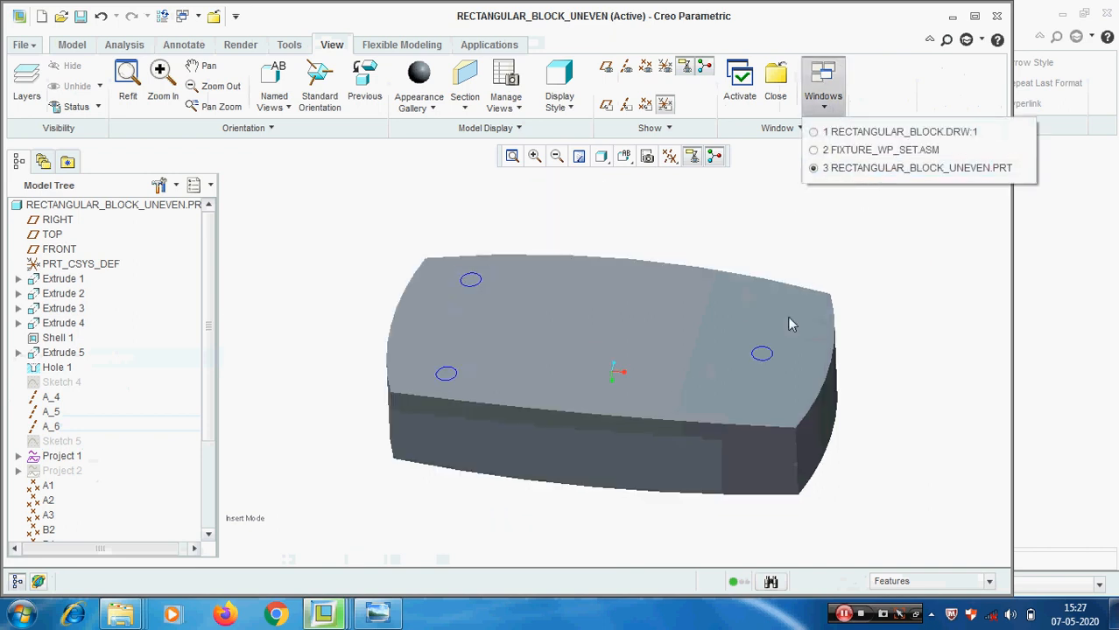
click(911, 132)
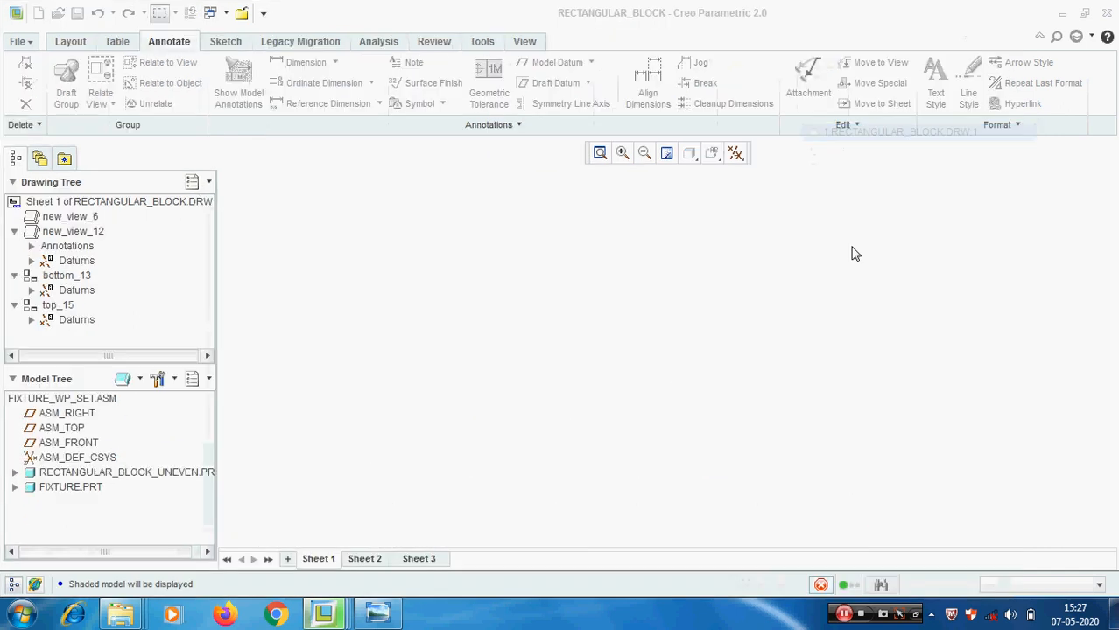
Use model edges for draft geometry, picking both halves of the left target circle in the bottom_13 view
scroll(396, 320, down, 2)
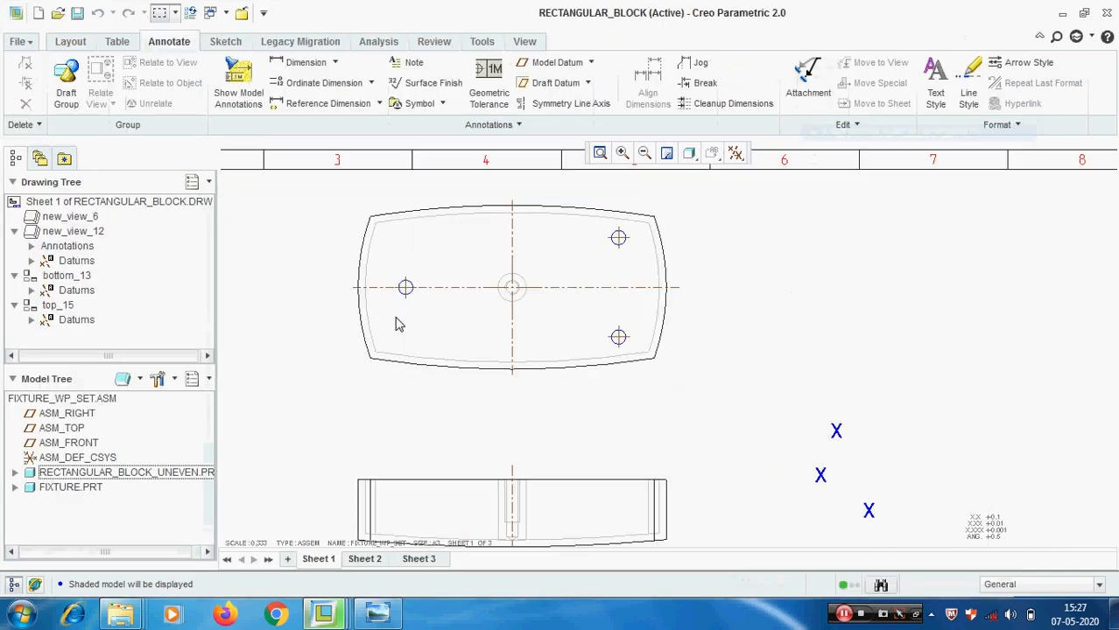
click(225, 44)
click(542, 103)
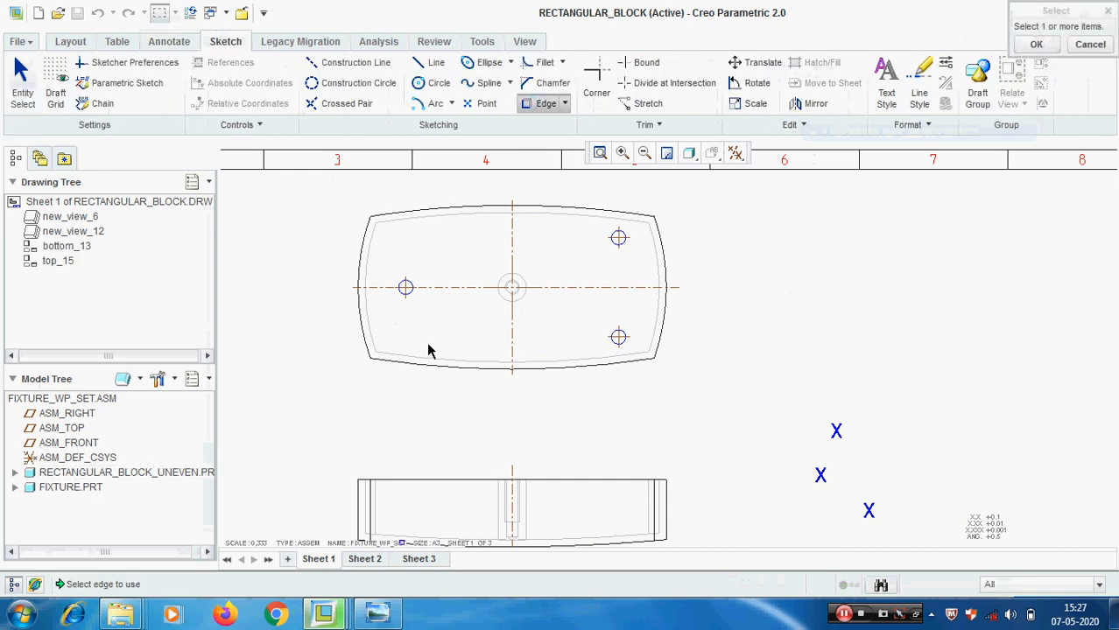
scroll(429, 350, down, 3)
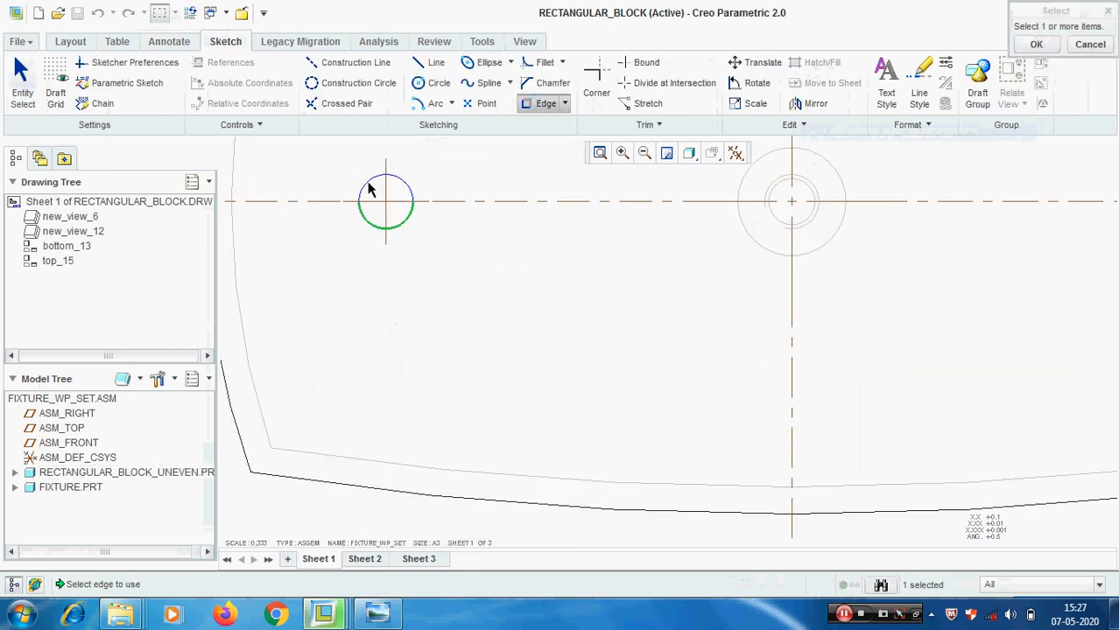
scroll(393, 251, up, 2)
scroll(387, 281, down, 4)
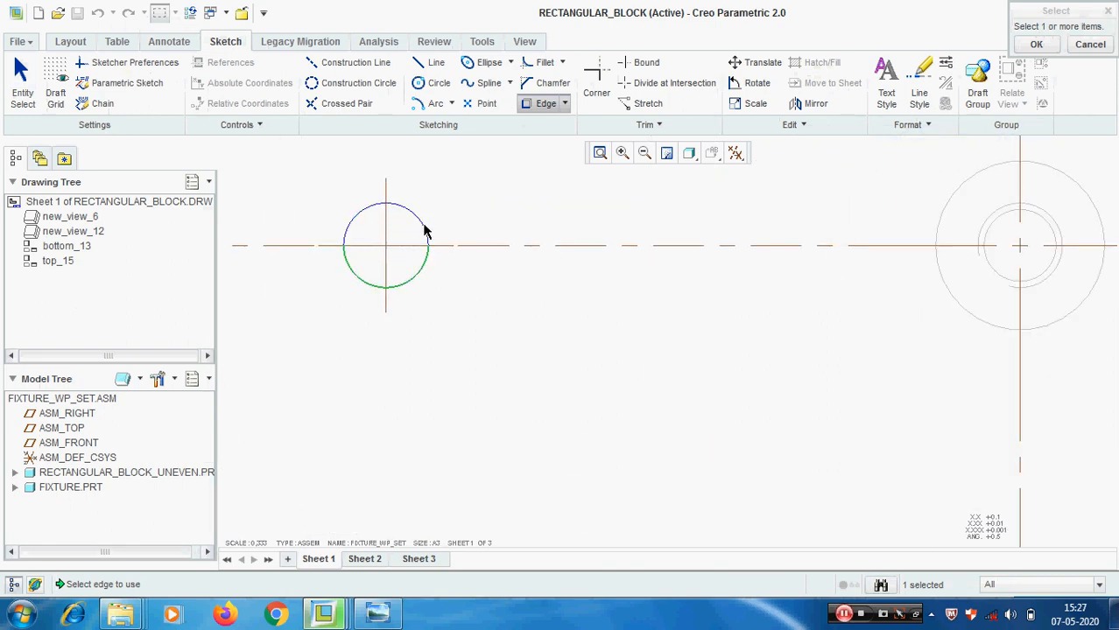
Add both halves of the upper-right and lower-right target circles and create the draft entities from the picked edges
scroll(359, 402, up, 3)
scroll(937, 220, down, 3)
click(863, 238)
click(862, 248)
click(871, 215)
scroll(649, 163, up, 4)
scroll(738, 442, down, 4)
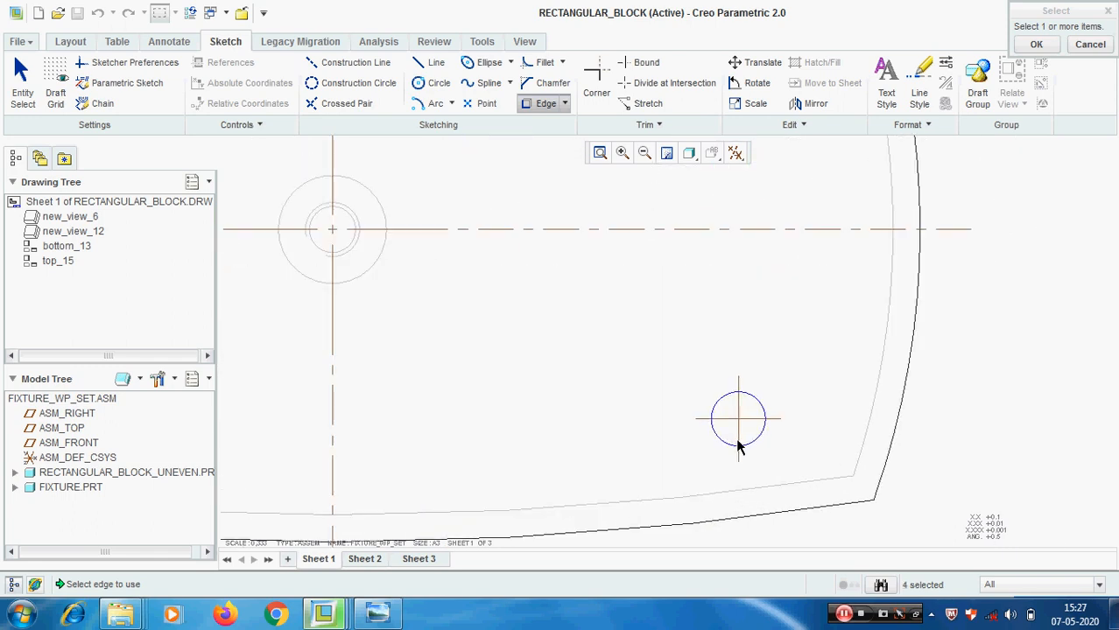
click(749, 444)
click(752, 396)
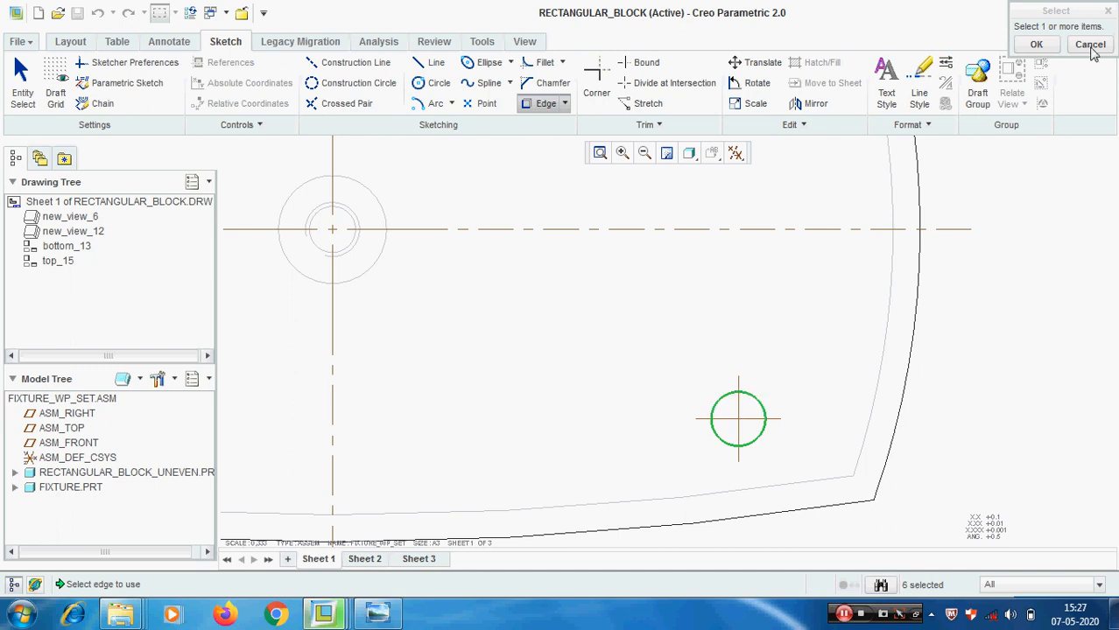
click(1035, 44)
Change the line style of the new draft circles to PHANTOMFONT
scroll(610, 348, up, 4)
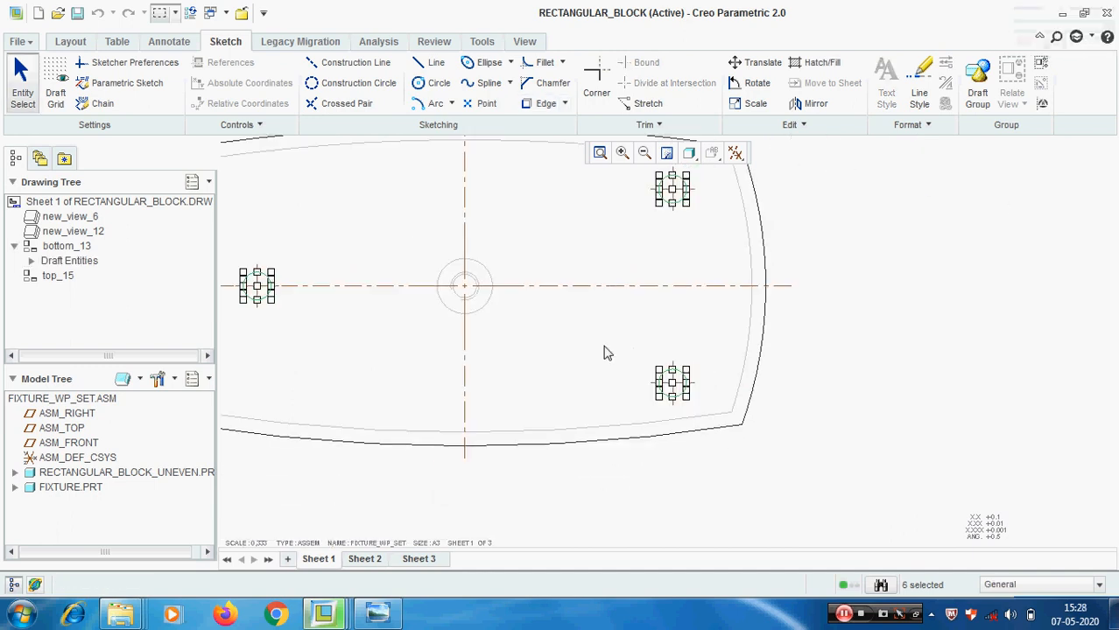
right_click(822, 239)
click(866, 368)
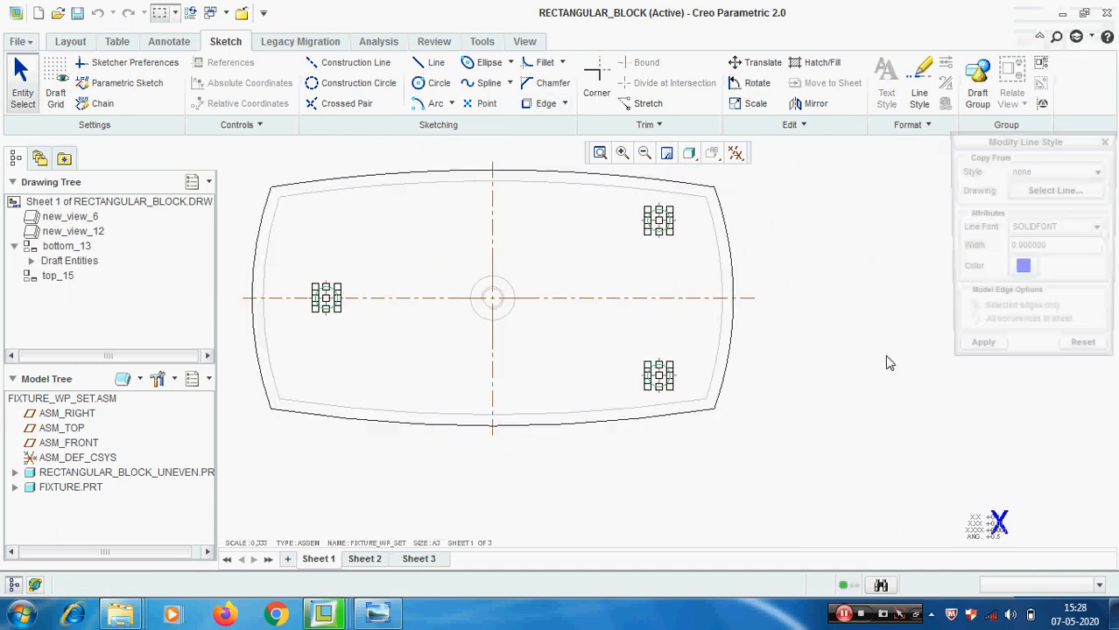
click(1102, 229)
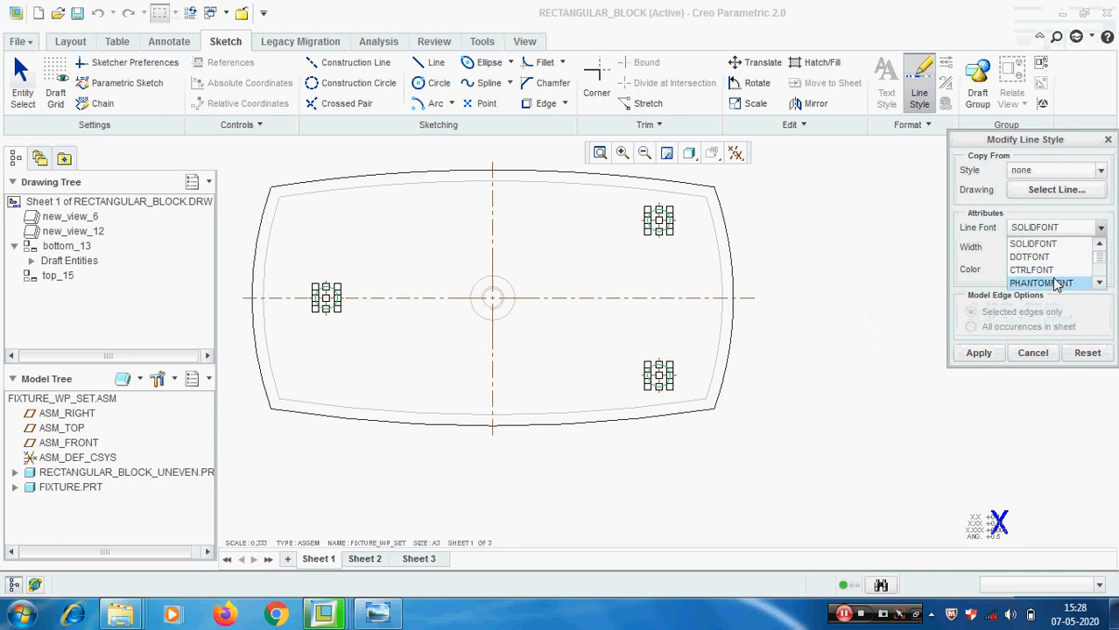
click(1055, 283)
click(979, 353)
click(1032, 353)
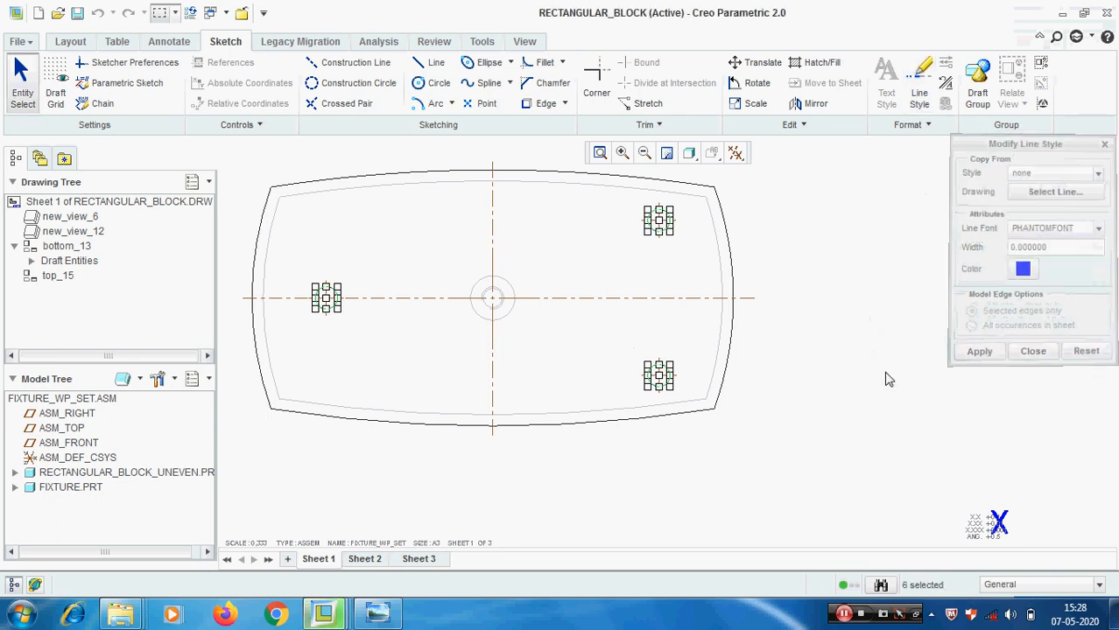
Hide the Project 1 curves in the RECTANGULAR_BLOCK_UNEVEN part and return to the RECTANGULAR_BLOCK.DRW drawing
scroll(649, 359, up, 3)
scroll(650, 359, down, 5)
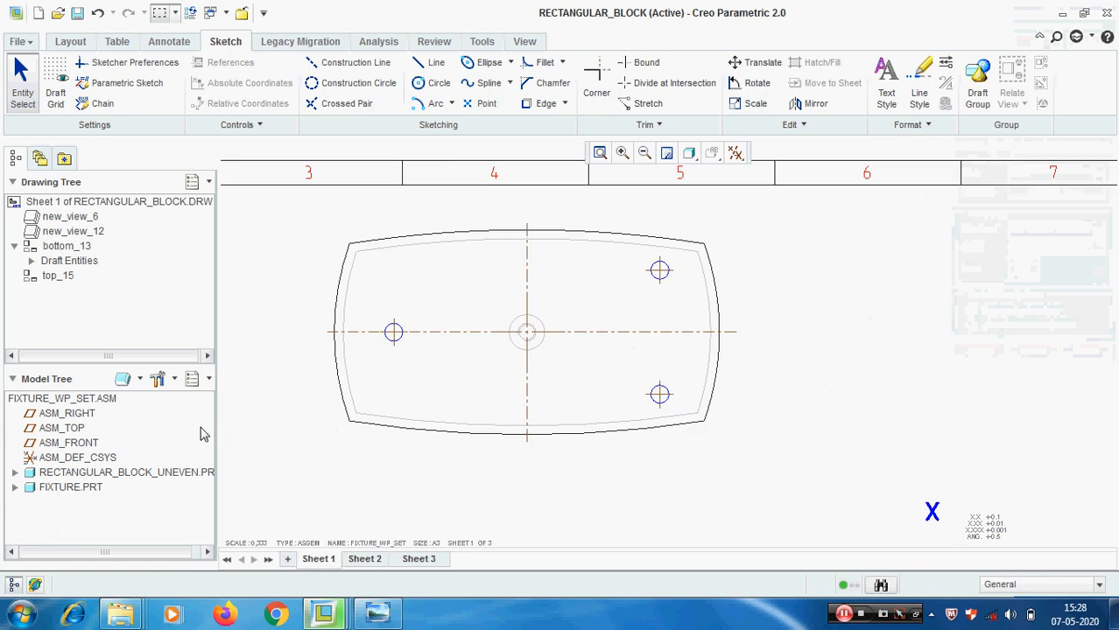
right_click(94, 474)
click(142, 351)
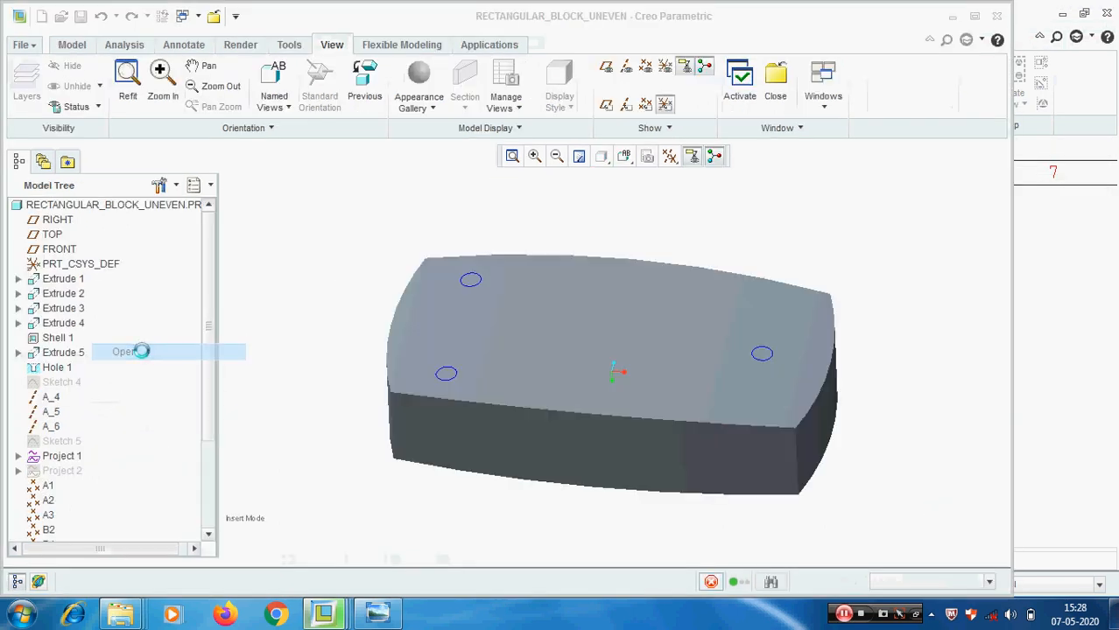
click(66, 456)
right_click(71, 456)
click(91, 422)
click(832, 98)
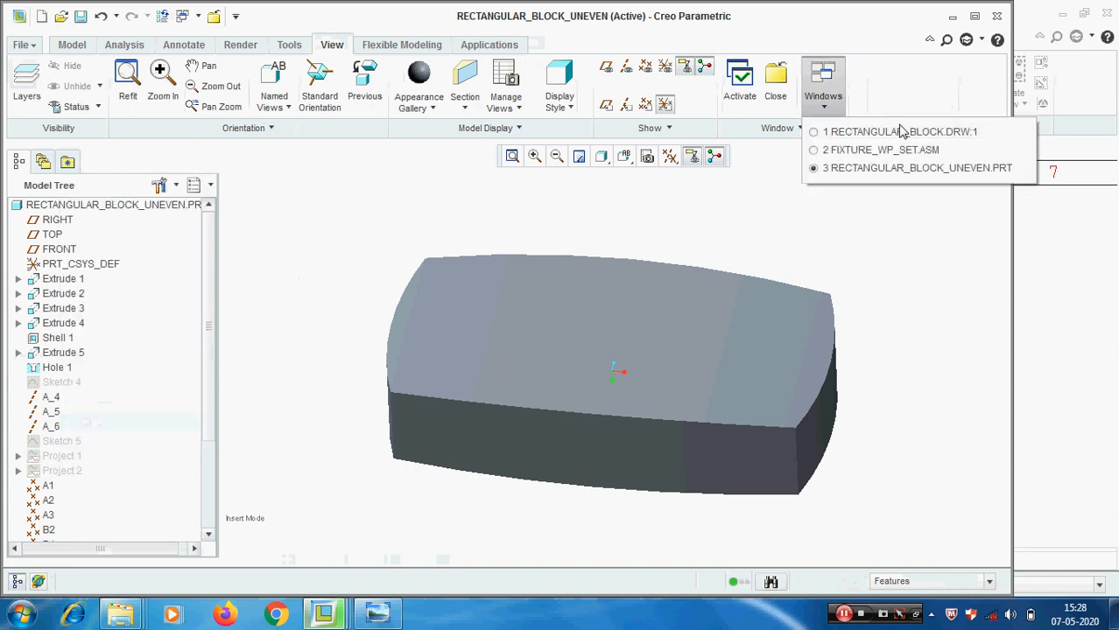
click(903, 131)
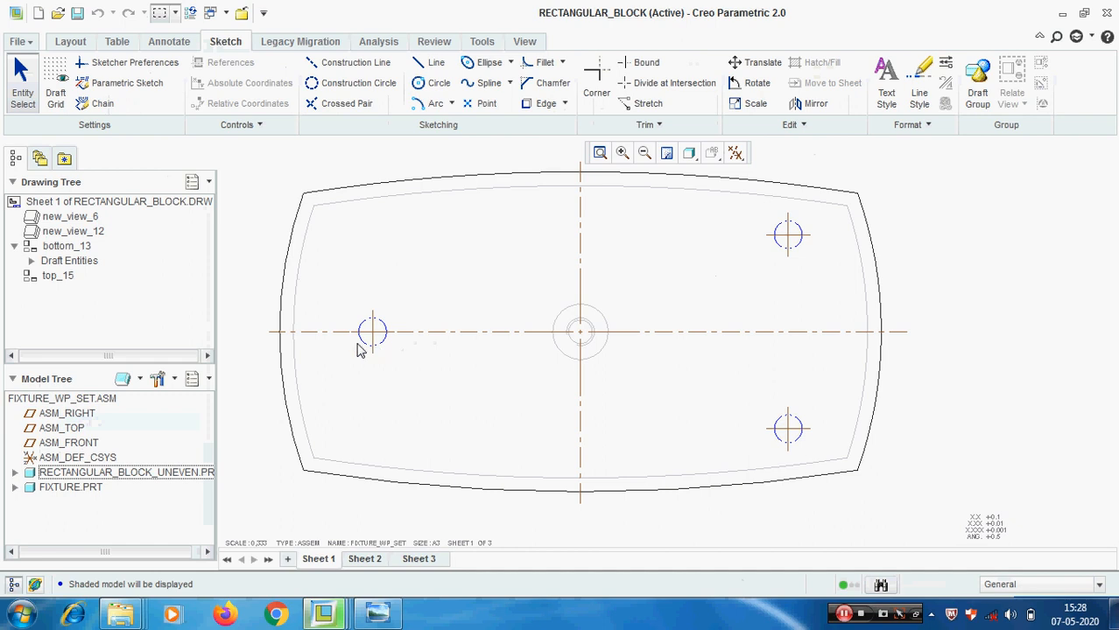
drag(343, 309, 339, 284)
click(373, 279)
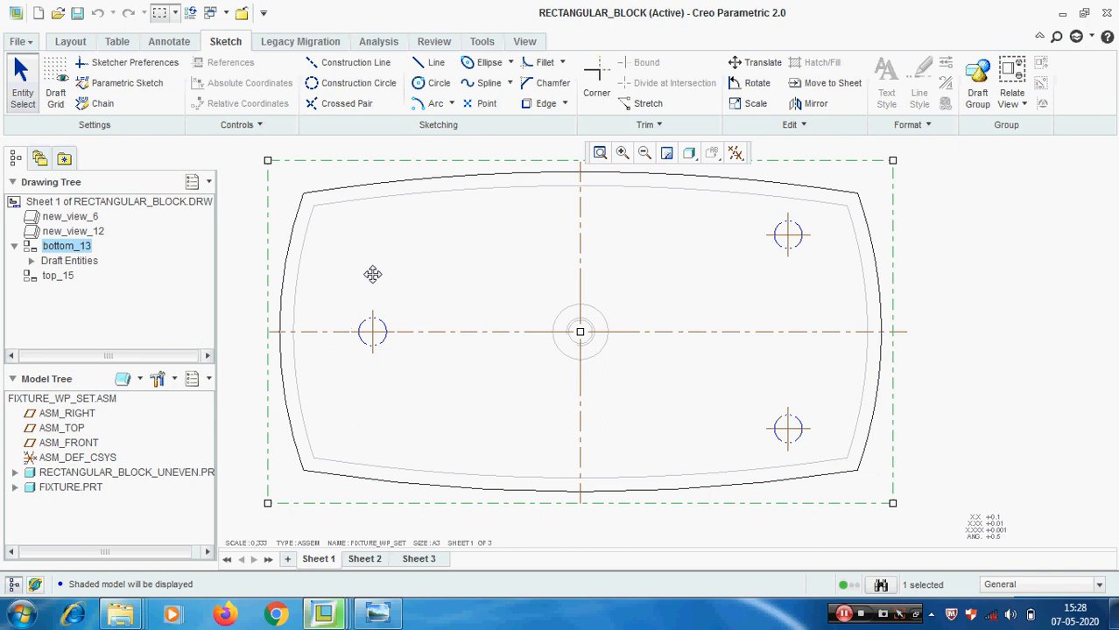
click(1036, 379)
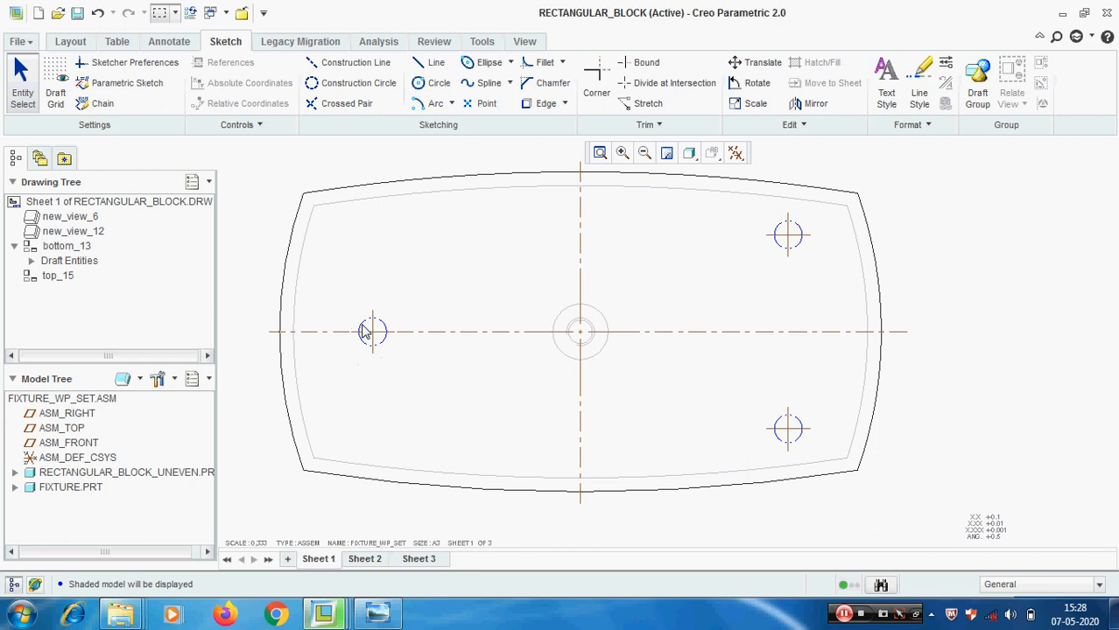
click(366, 331)
click(347, 298)
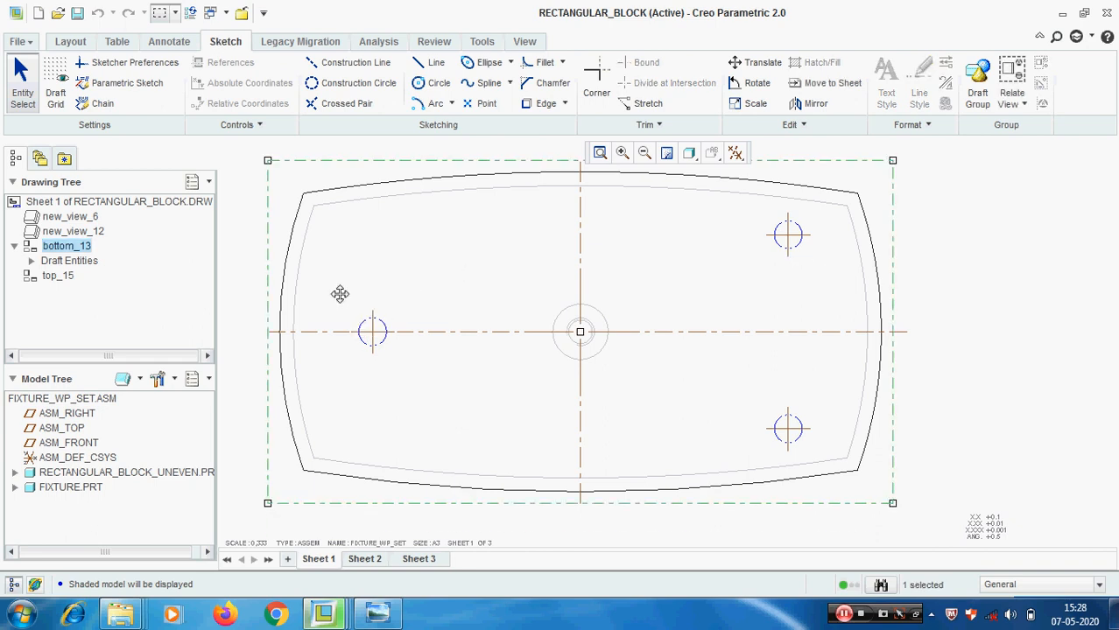
Hatch the three circular draft target areas in the bottom_13 view, accepting XSEC0001 as the cross-section name and keeping the default hatch
drag(334, 287, 415, 379)
drag(745, 204, 836, 281)
drag(759, 394, 834, 466)
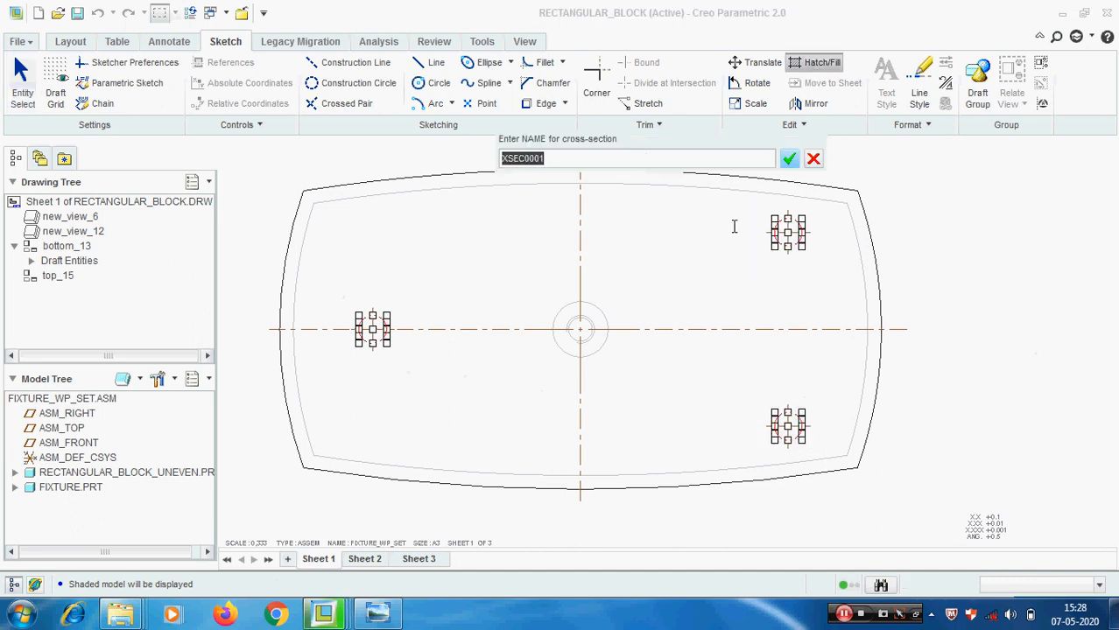
click(788, 159)
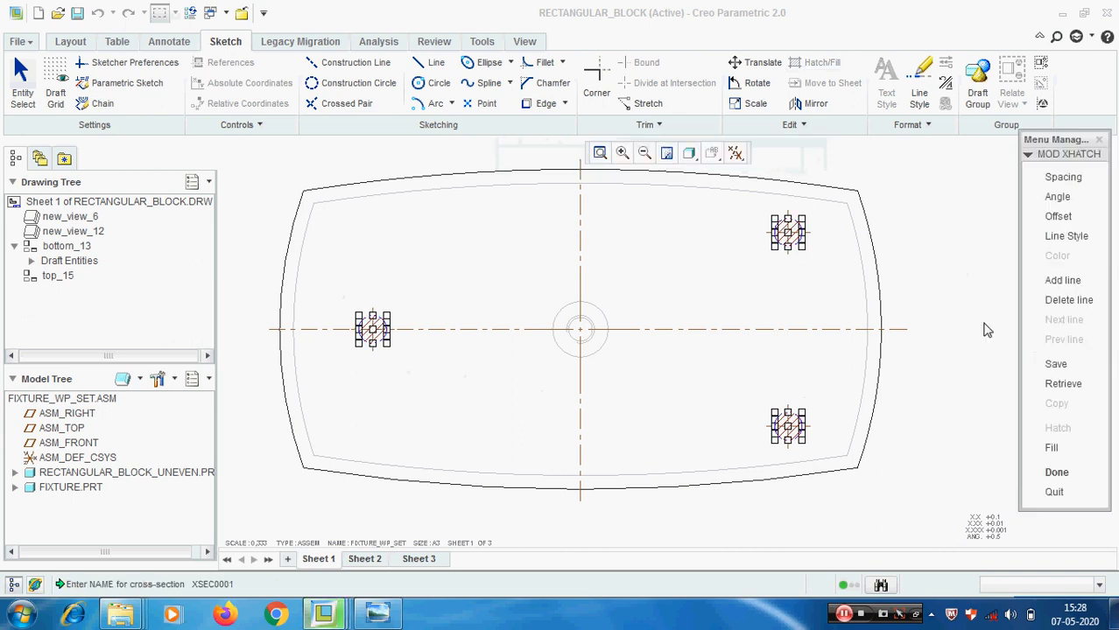
click(1058, 469)
scroll(895, 343, down, 3)
scroll(896, 346, up, 2)
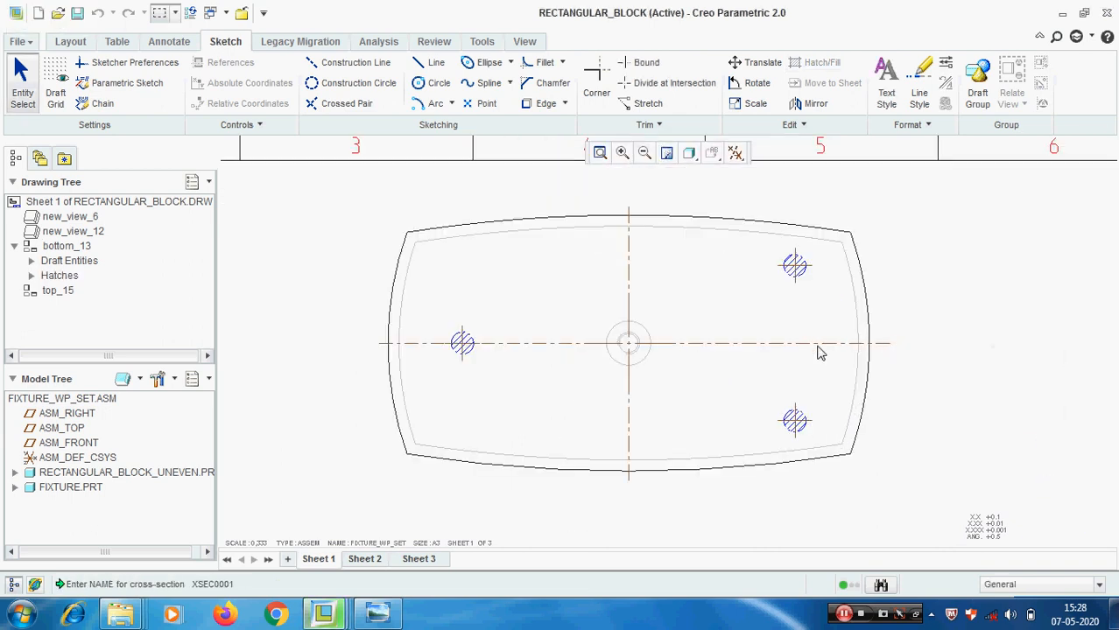
scroll(526, 342, down, 2)
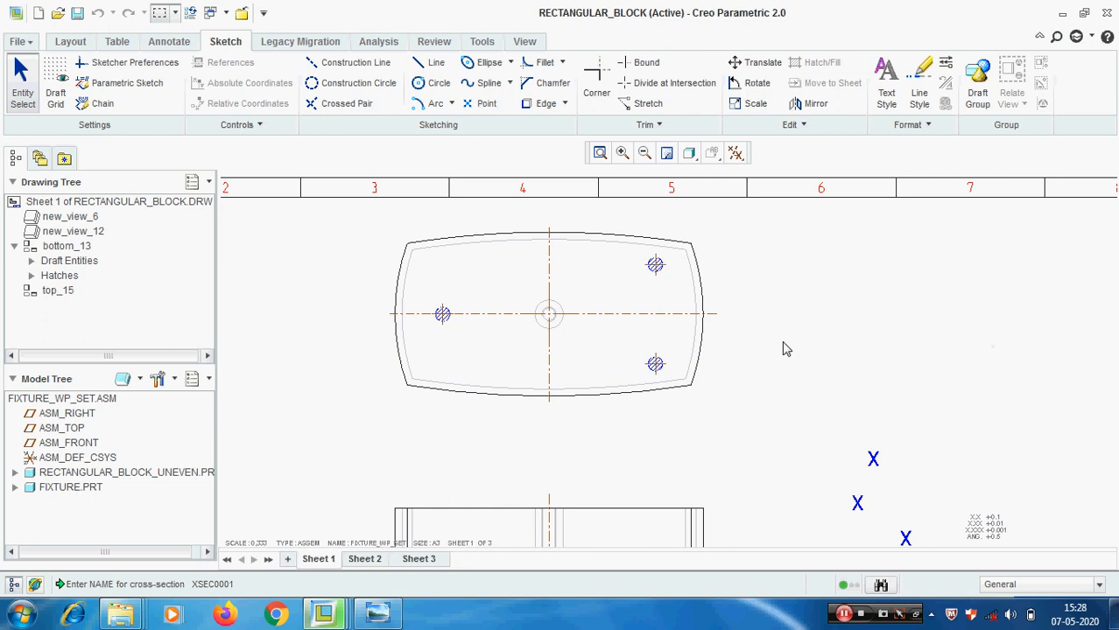
Dimension the horizontal distances from the vertical centreline of the bottom_13 view to the left target and to the lower-right target
click(167, 42)
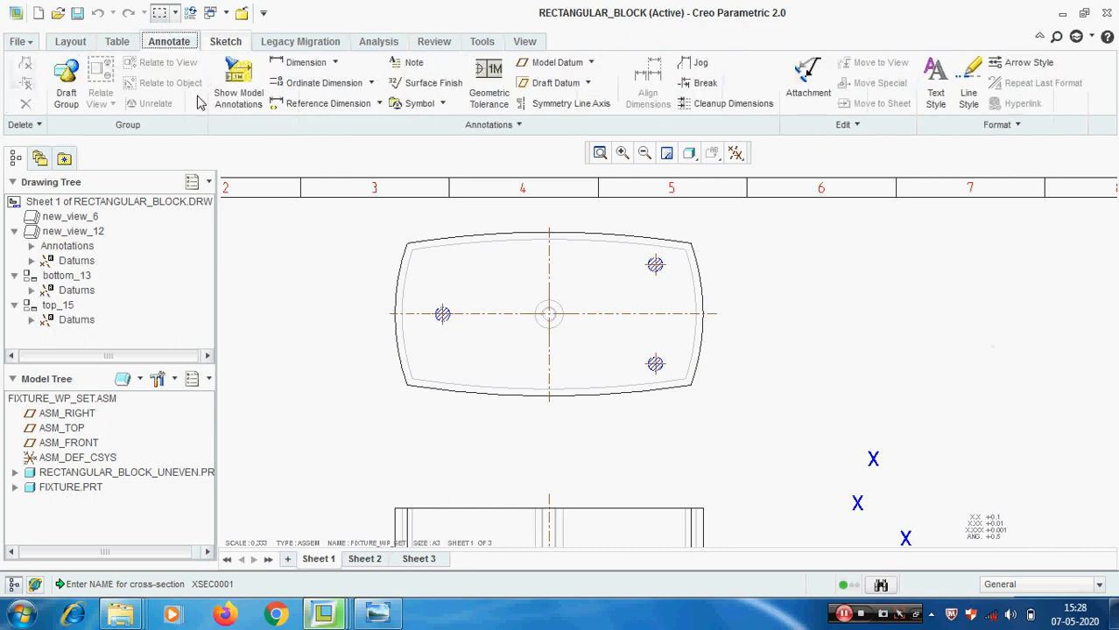
click(302, 62)
scroll(500, 354, up, 1)
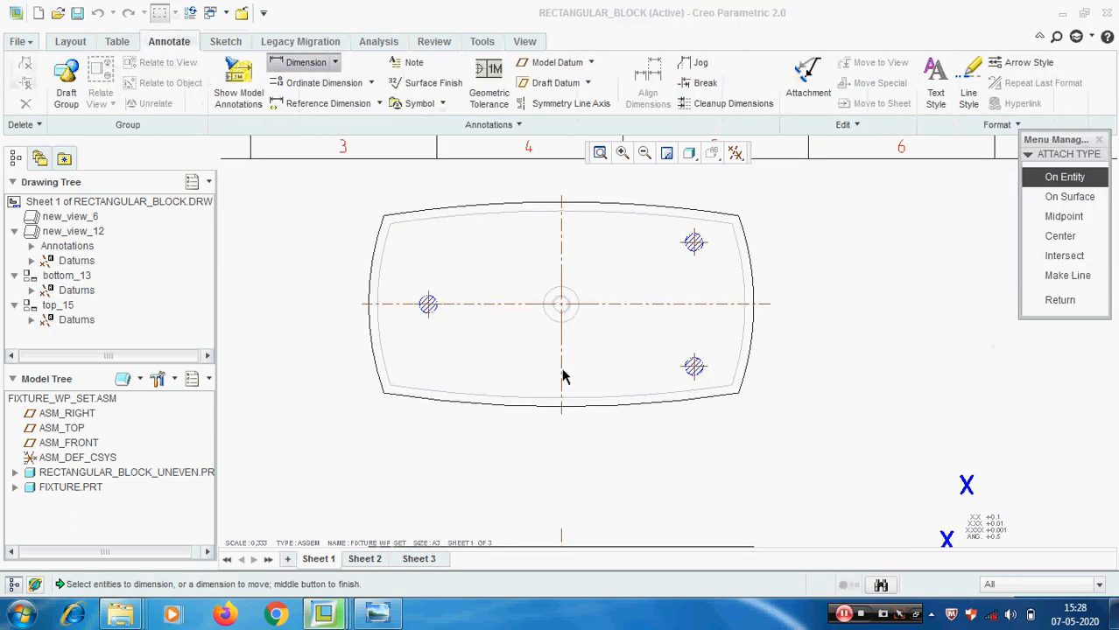
click(562, 376)
scroll(455, 337, up, 2)
scroll(473, 333, down, 2)
middle_click(490, 415)
click(554, 366)
scroll(695, 366, up, 2)
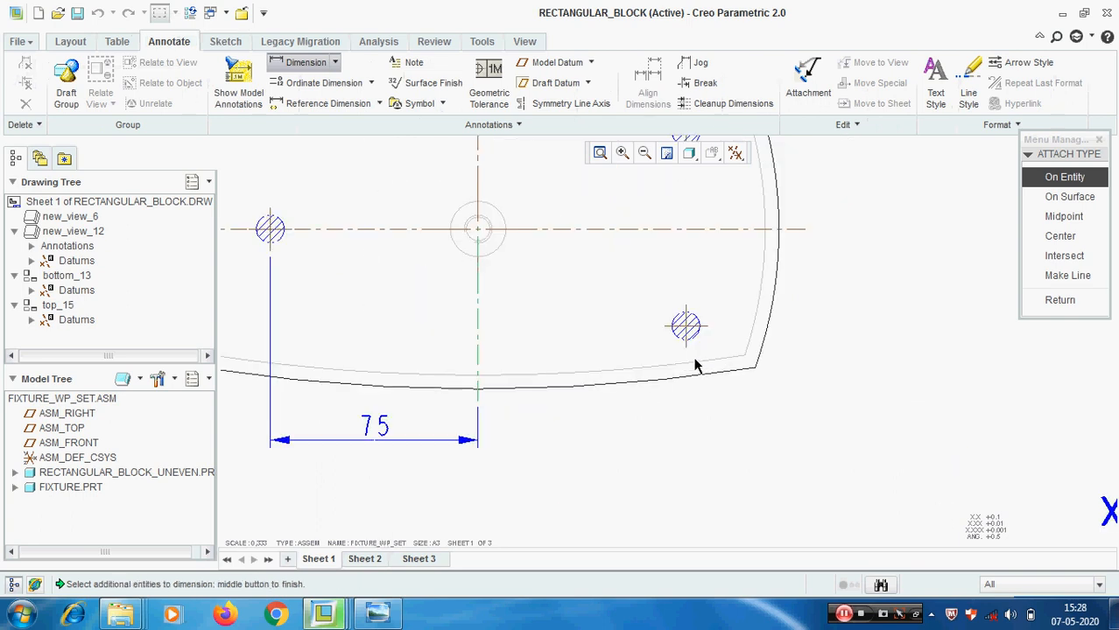
middle_click(625, 459)
Dimension the vertical distances from the horizontal centreline to the lower-right and upper-right targets, and finish dimensioning
scroll(537, 411, down, 2)
click(706, 296)
scroll(670, 357, up, 2)
middle_click(793, 350)
scroll(571, 363, down, 2)
scroll(634, 282, up, 1)
click(625, 303)
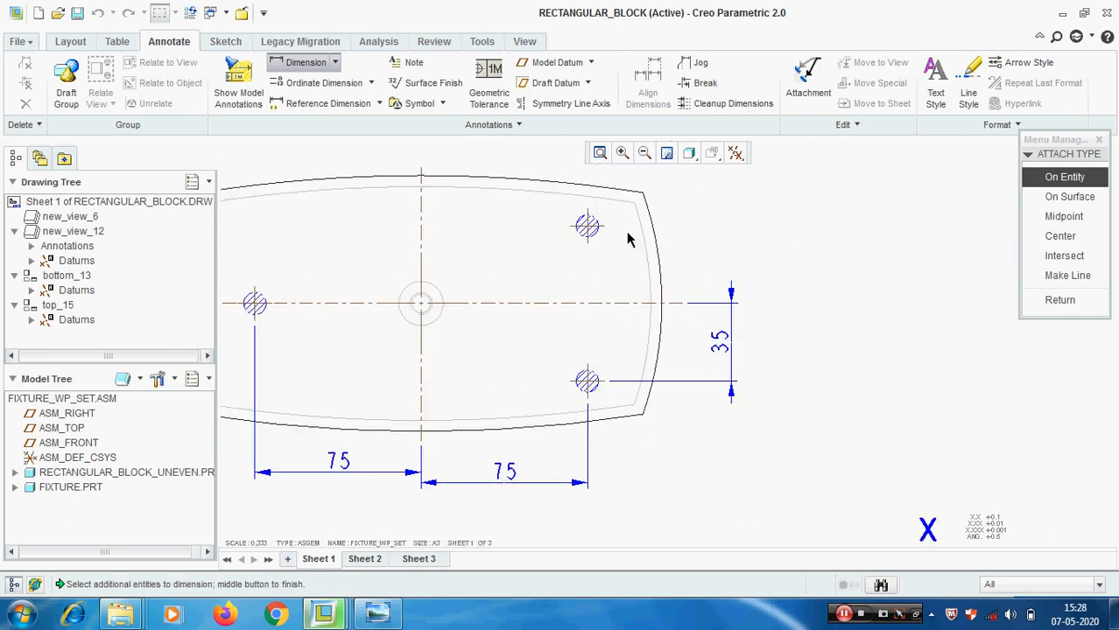
middle_click(729, 249)
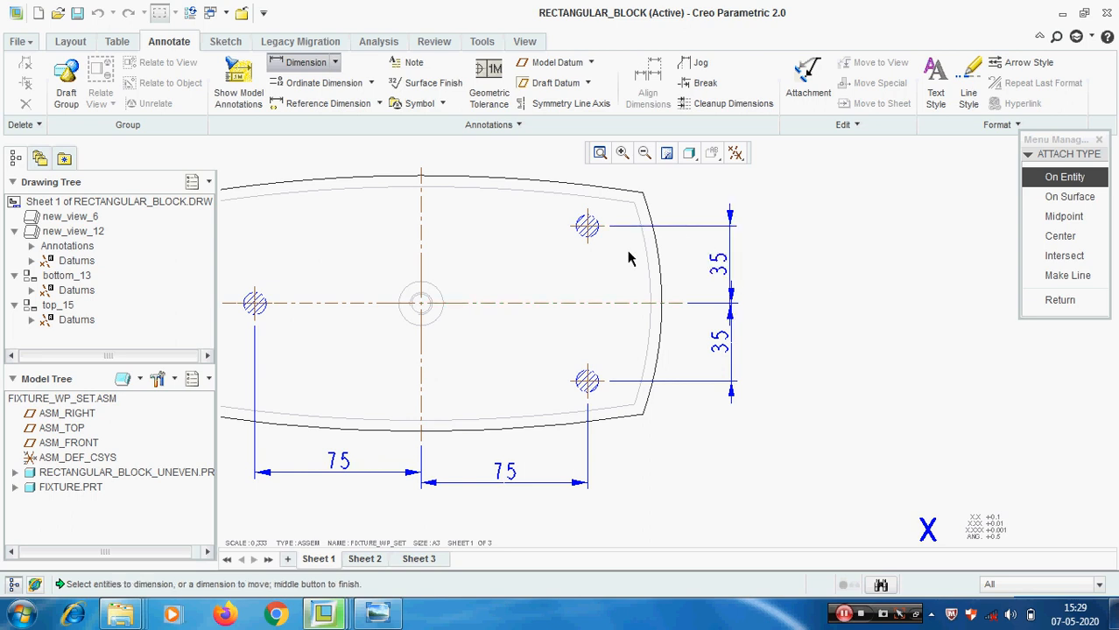
scroll(628, 248, down, 3)
middle_click(825, 311)
scroll(689, 256, up, 2)
click(818, 300)
Flip the arrows of both vertical target dimensions so they point outward from between the witness lines
click(664, 254)
ctrl+click(667, 325)
right_click(668, 327)
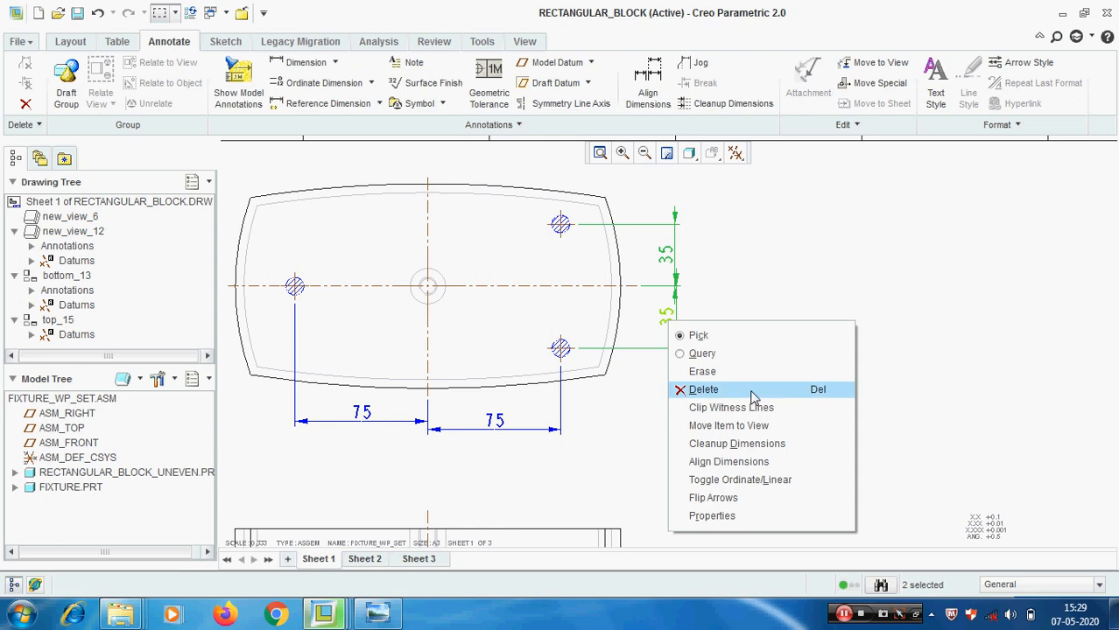
click(735, 502)
click(811, 332)
scroll(779, 368, down, 2)
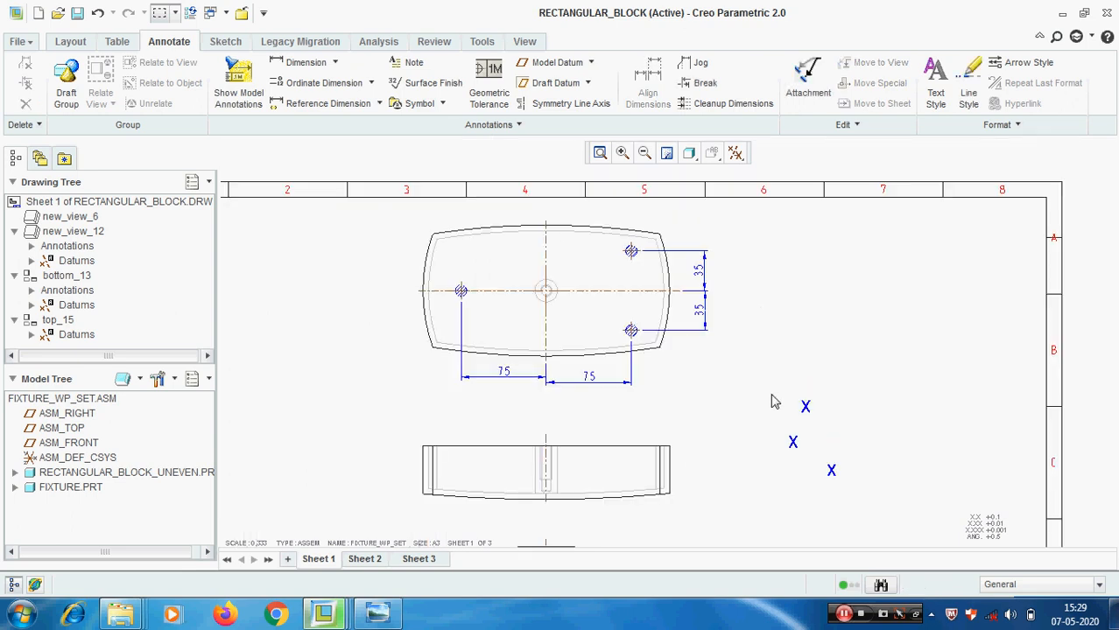
Align the horizontal dimension of the lower-right target with the left target's horizontal dimension below the bottom_13 view
scroll(561, 396, up, 2)
click(623, 374)
drag(617, 370, 617, 364)
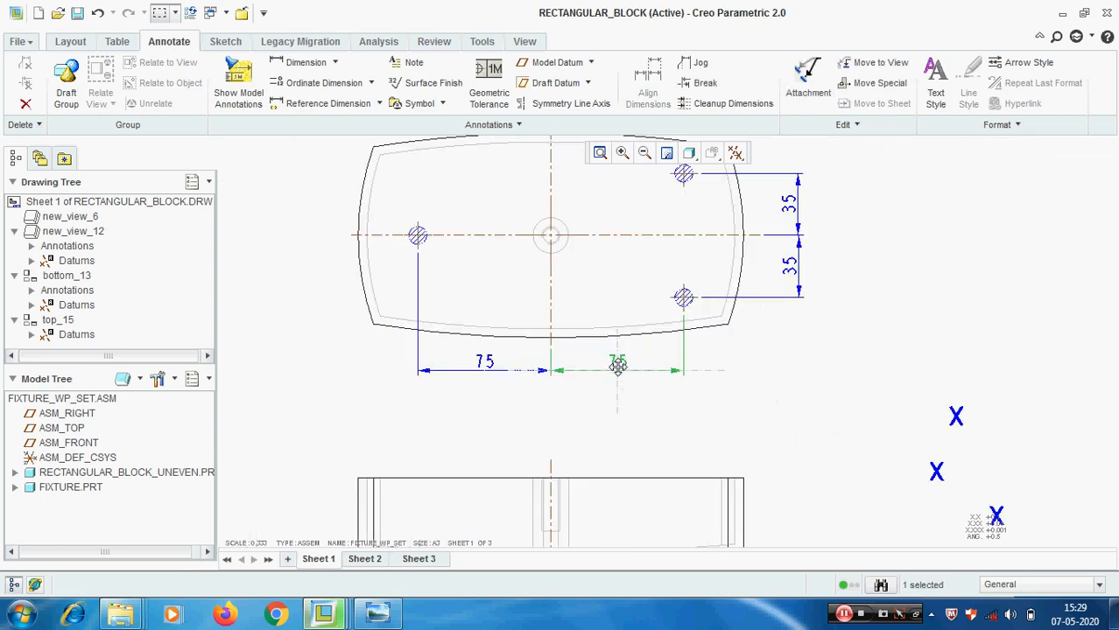
click(827, 369)
Turn on the display of datum points in the drawing views
scroll(682, 322, down, 1)
scroll(685, 329, down, 2)
scroll(876, 516, up, 2)
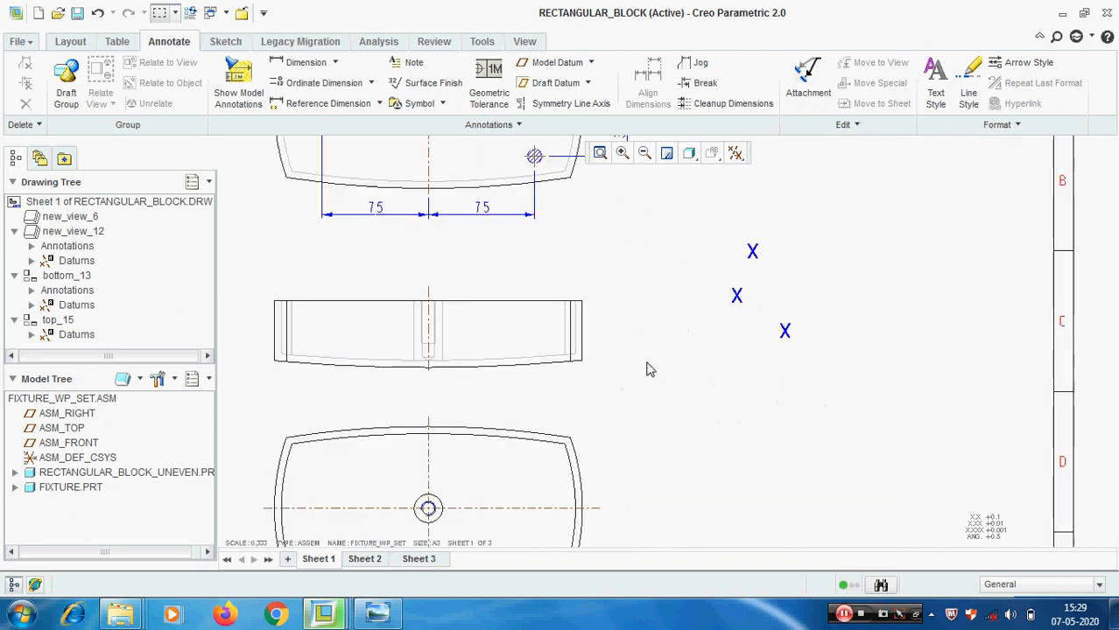
click(735, 153)
click(767, 224)
scroll(531, 401, up, 3)
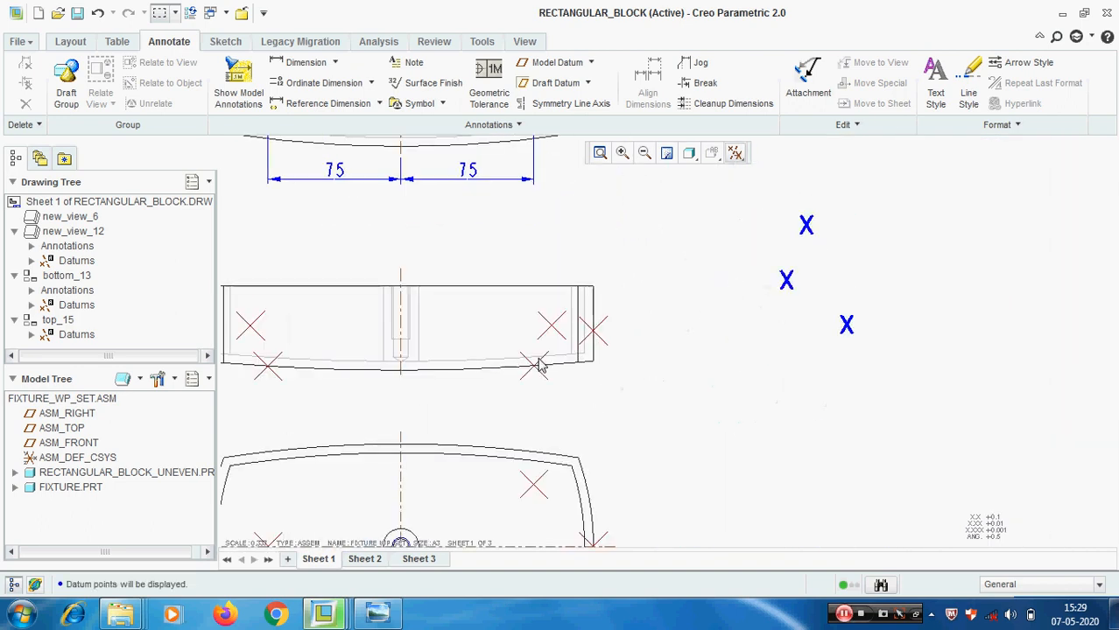
Dimension the height in the side view from the block's straight top edge to the datum point on its curved underside
click(306, 62)
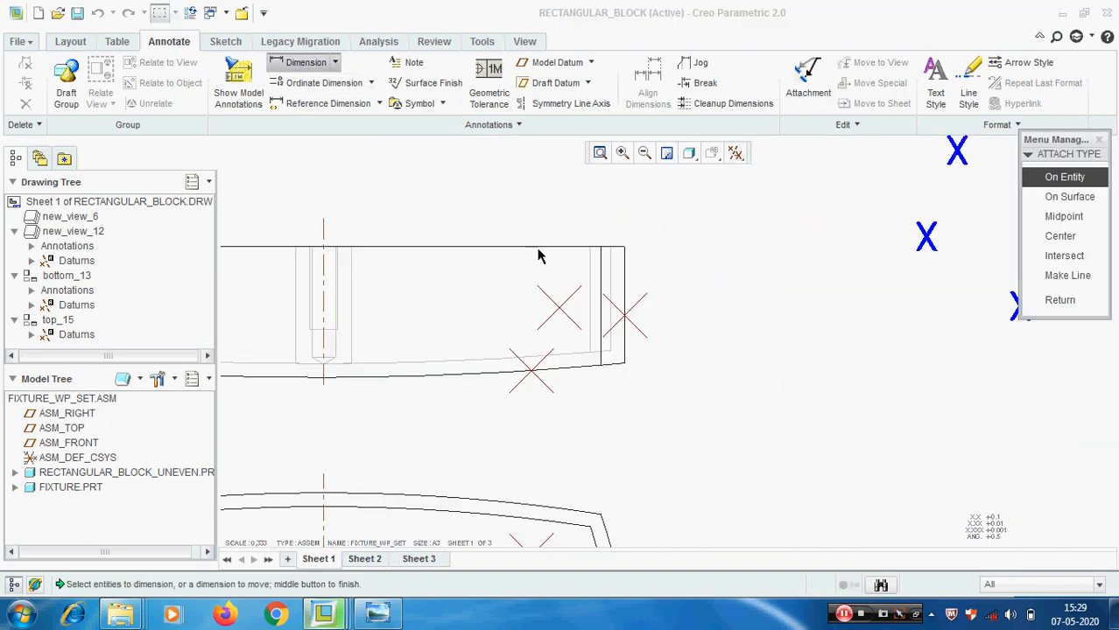
click(539, 248)
scroll(553, 365, up, 2)
right_click(537, 385)
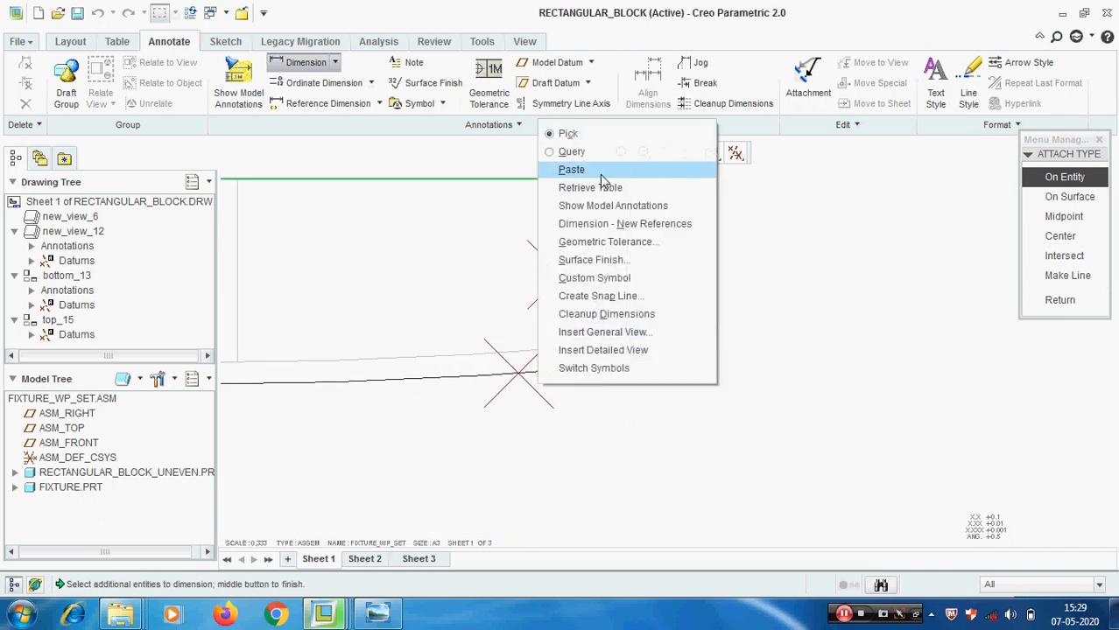
click(596, 155)
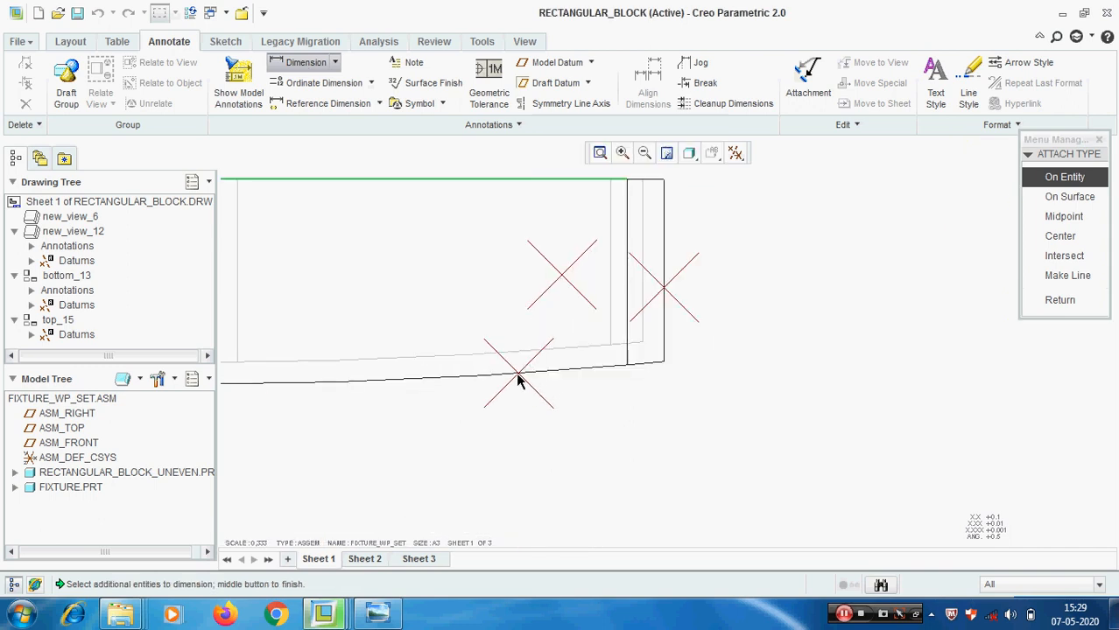
click(517, 374)
right_click(543, 401)
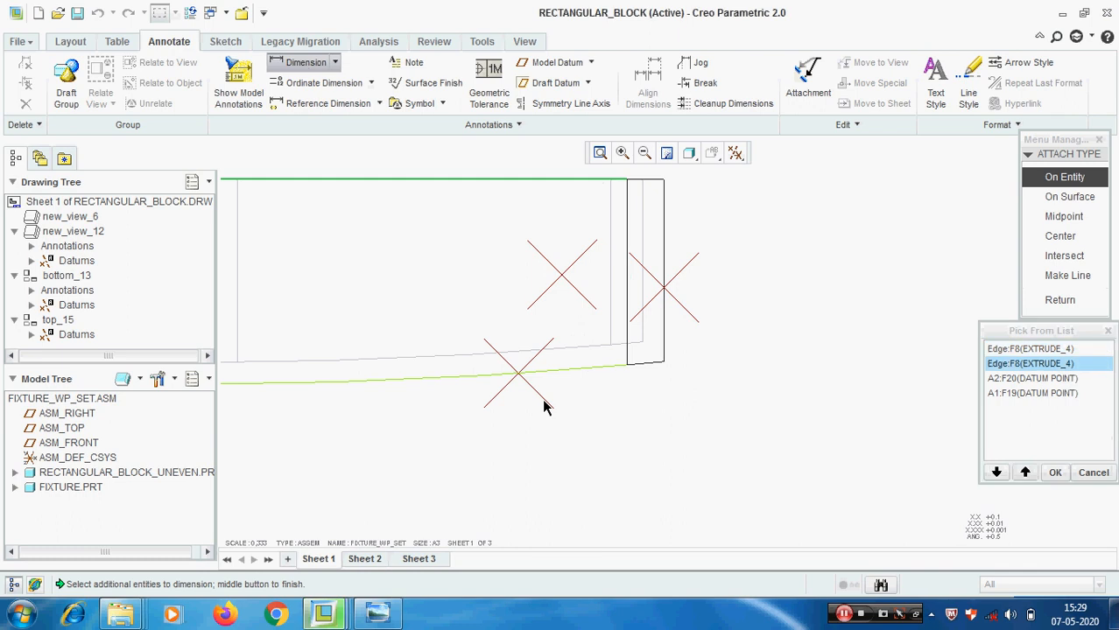
right_click(544, 405)
click(1055, 472)
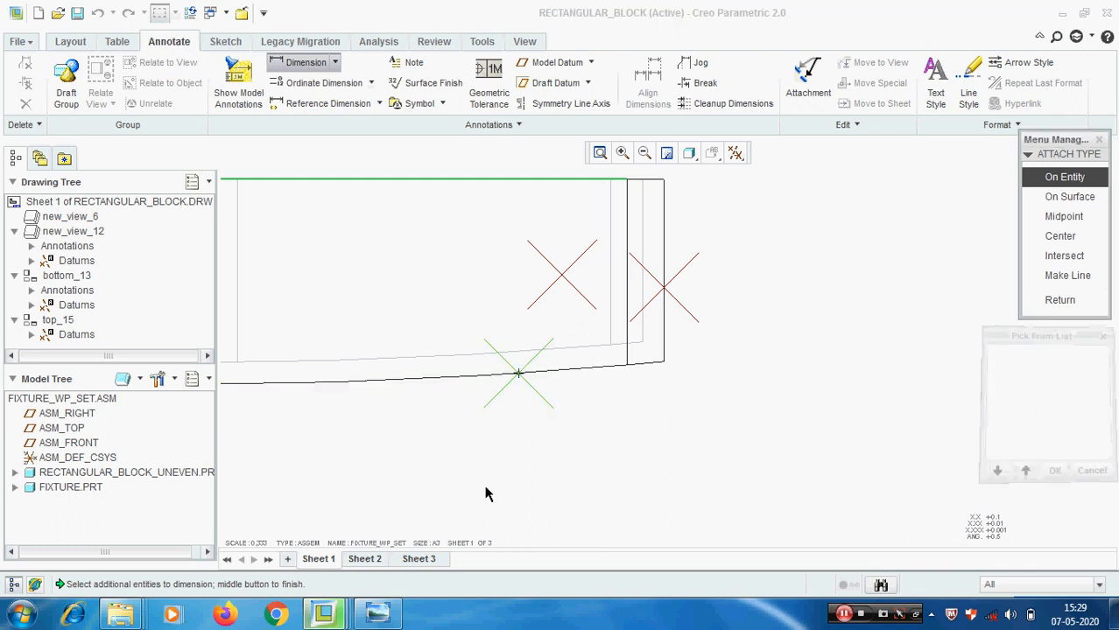
scroll(483, 480, down, 3)
middle_click(712, 393)
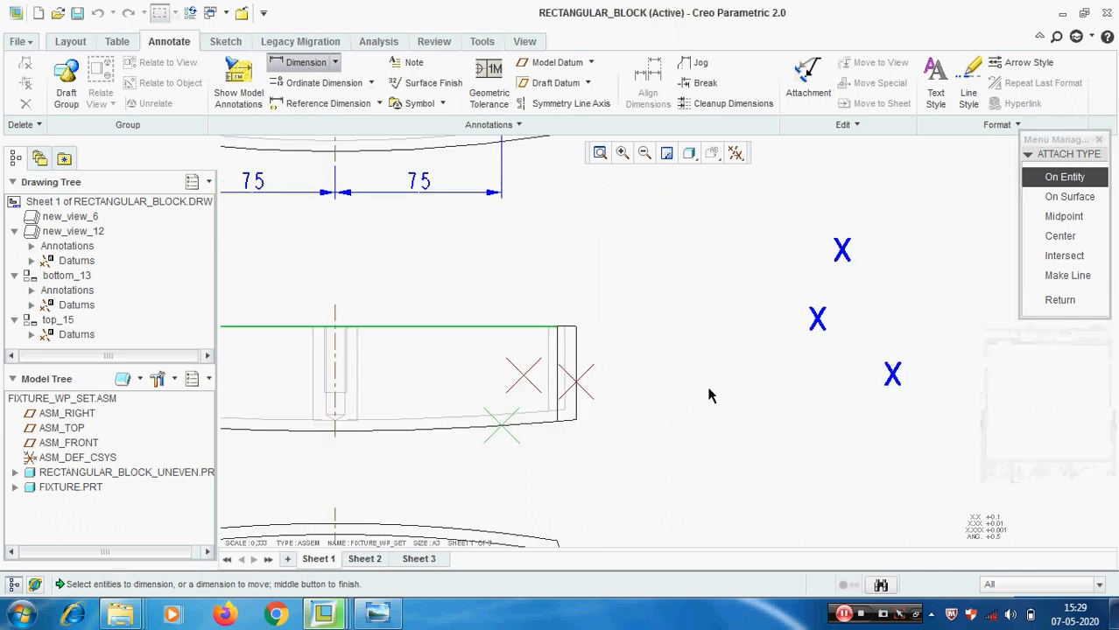
click(1059, 299)
Set the side view's height dimension to zero decimal places with a rounded value
right_click(694, 465)
click(727, 453)
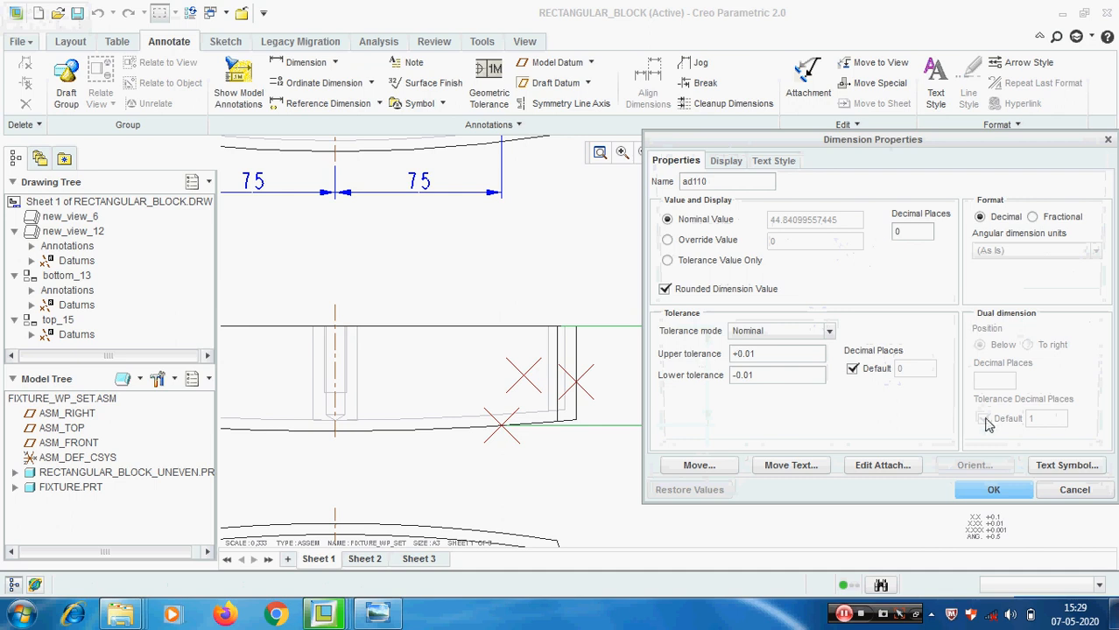
click(963, 492)
scroll(782, 381, up, 2)
click(796, 436)
Reposition the height dimension beside the side view
scroll(739, 413, down, 2)
click(716, 431)
drag(716, 432, 714, 362)
click(841, 452)
scroll(842, 453, up, 3)
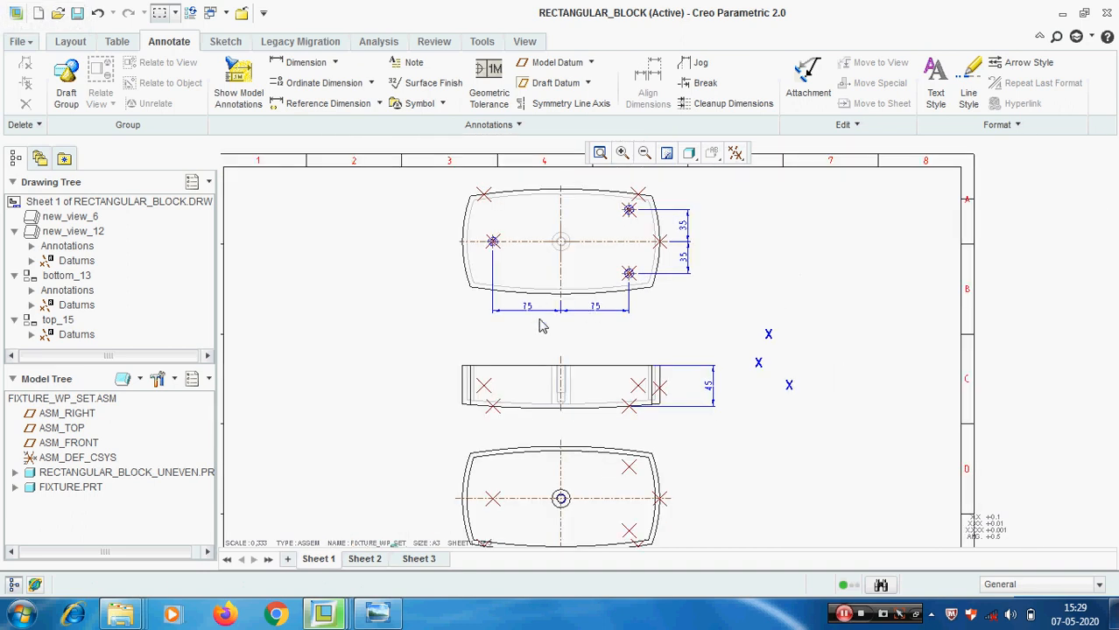
Change the four target location dimensions and the side view's height dimension to Basic dimensions
scroll(540, 326, down, 2)
click(519, 300)
ctrl+click(652, 300)
scroll(674, 333, up, 2)
ctrl+click(759, 259)
ctrl+click(759, 215)
ctrl+click(789, 427)
right_click(790, 424)
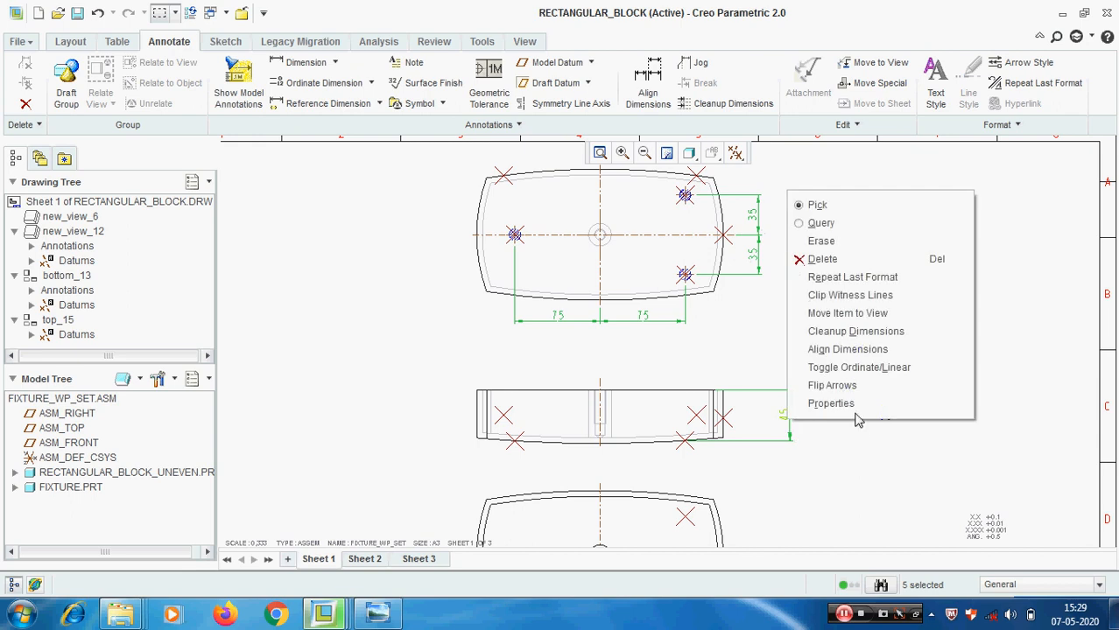
click(853, 406)
click(724, 161)
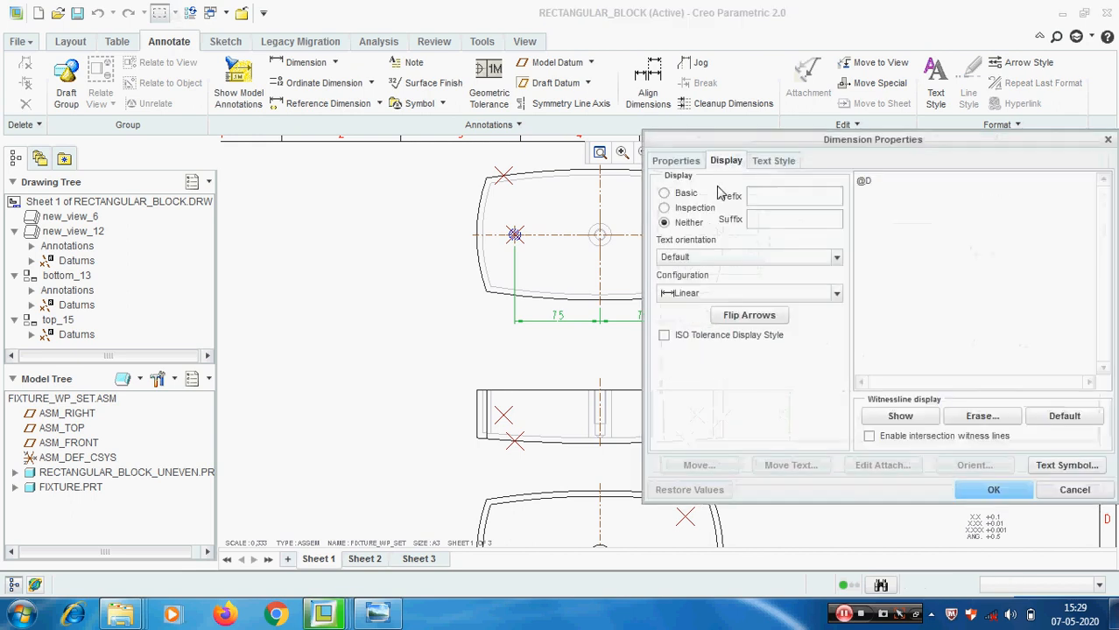
click(686, 193)
click(994, 492)
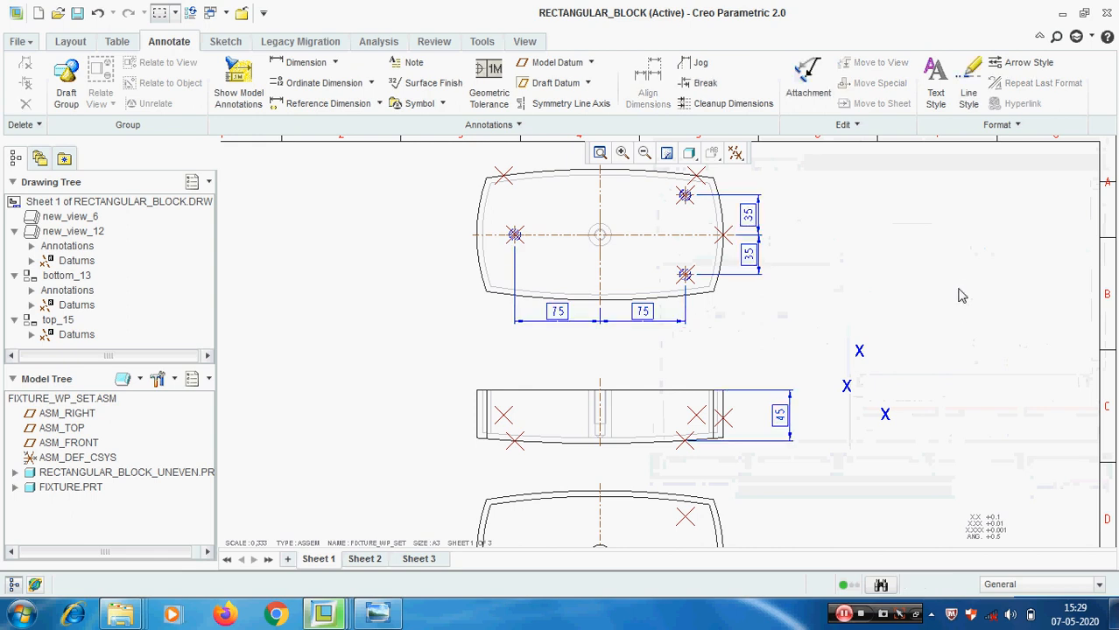
middle_drag(899, 289, 882, 359)
Turn off the display of datum points in the drawing views
click(735, 153)
click(744, 219)
scroll(627, 322, down, 2)
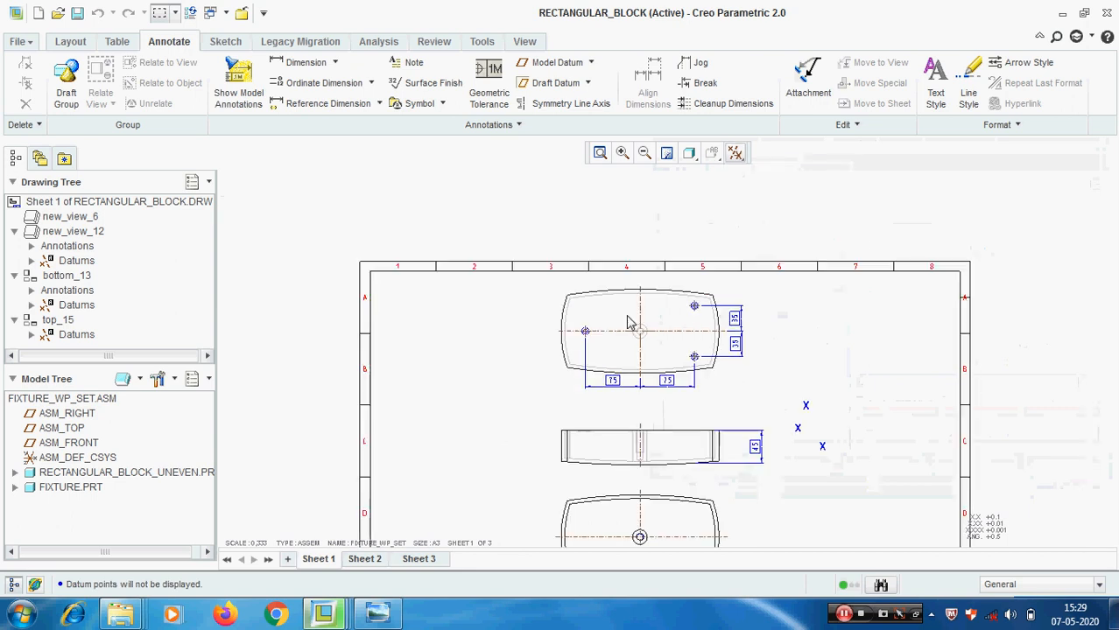
scroll(627, 322, up, 2)
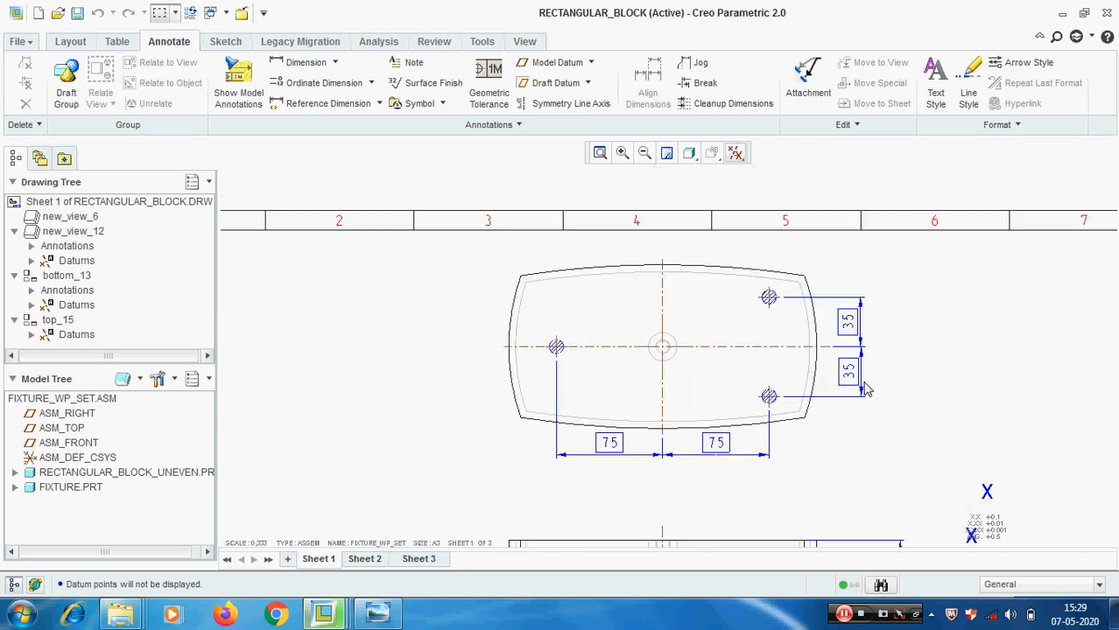
Place a CIRCAREATGT custom symbol outside the block with a leader attached to the left target circle
click(442, 104)
click(443, 130)
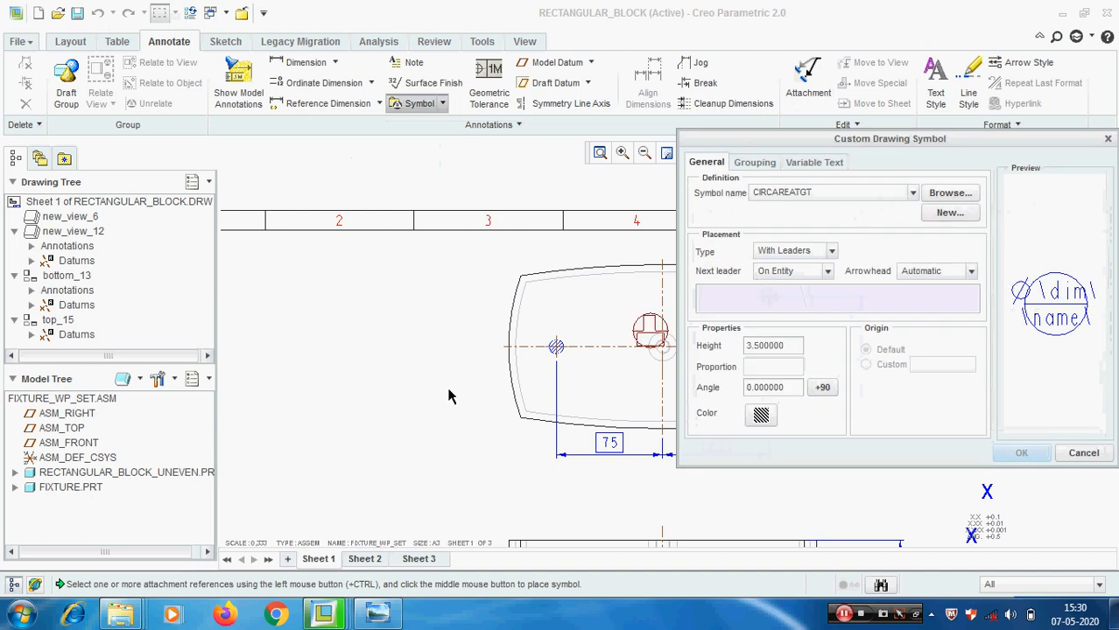
scroll(380, 392, up, 4)
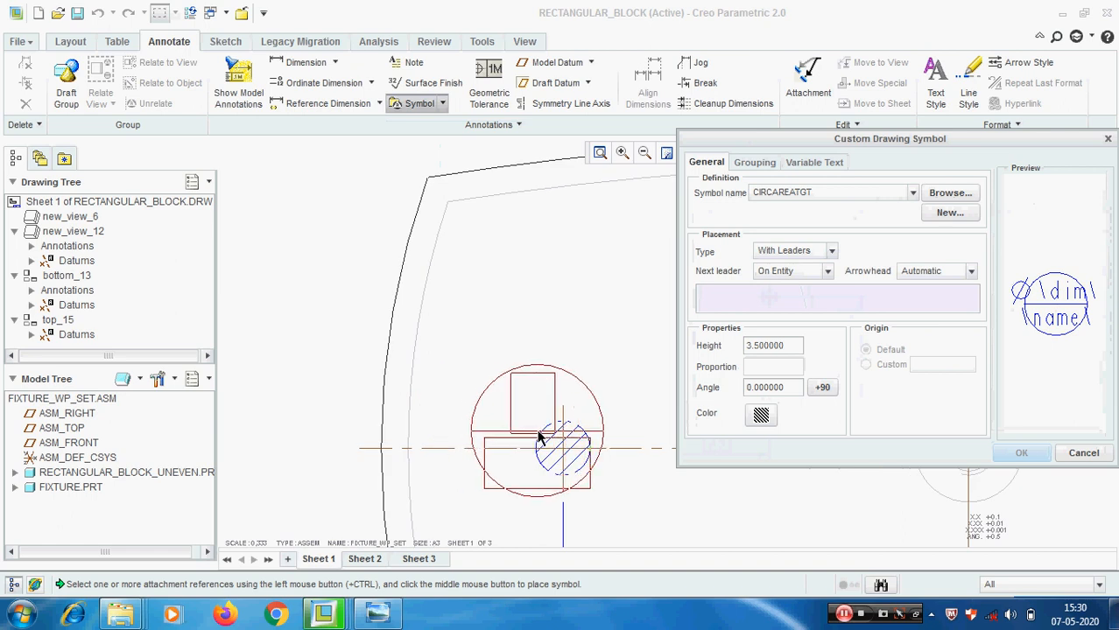
click(536, 430)
scroll(327, 289, down, 4)
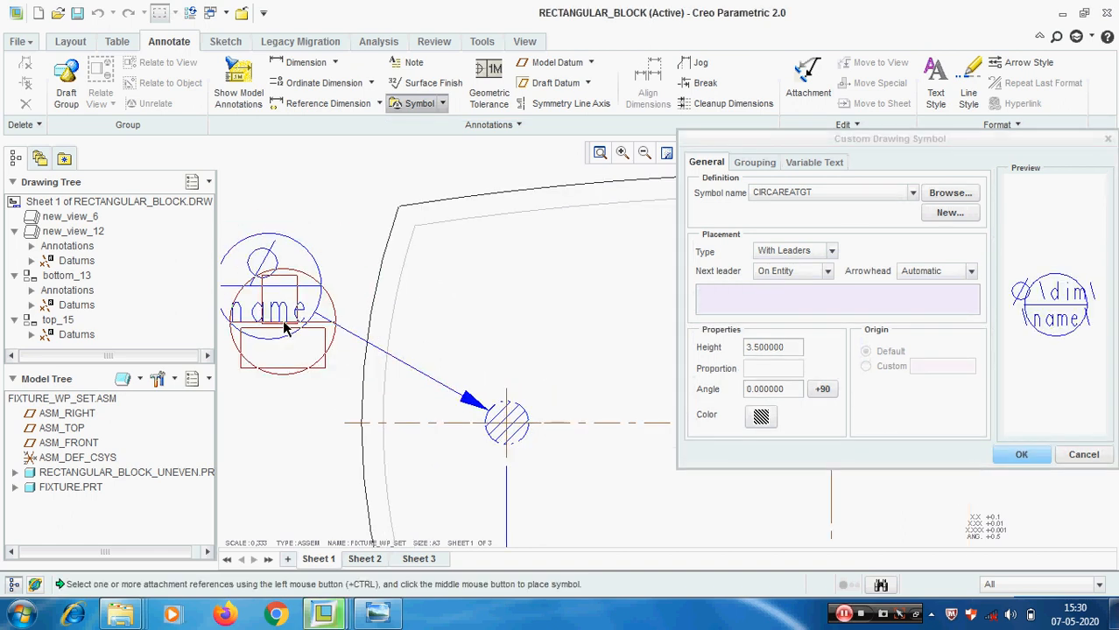
Place another CIRCAREATGT symbol outside the block with its leader attached to the upper-right target circle
scroll(471, 324, up, 2)
scroll(471, 324, up, 3)
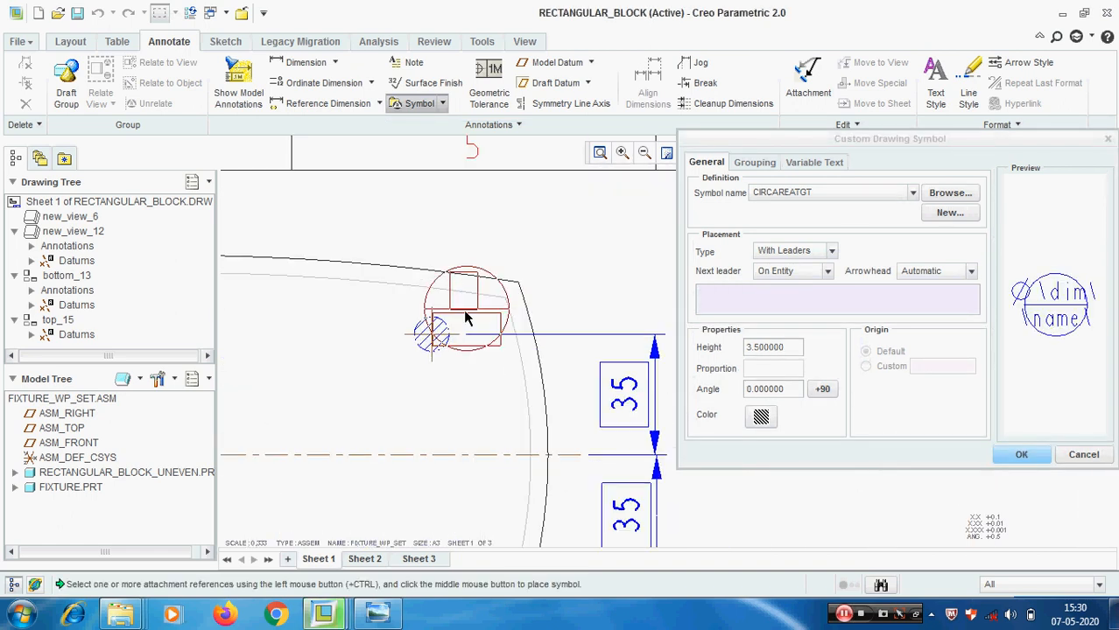
click(445, 323)
middle_click(572, 226)
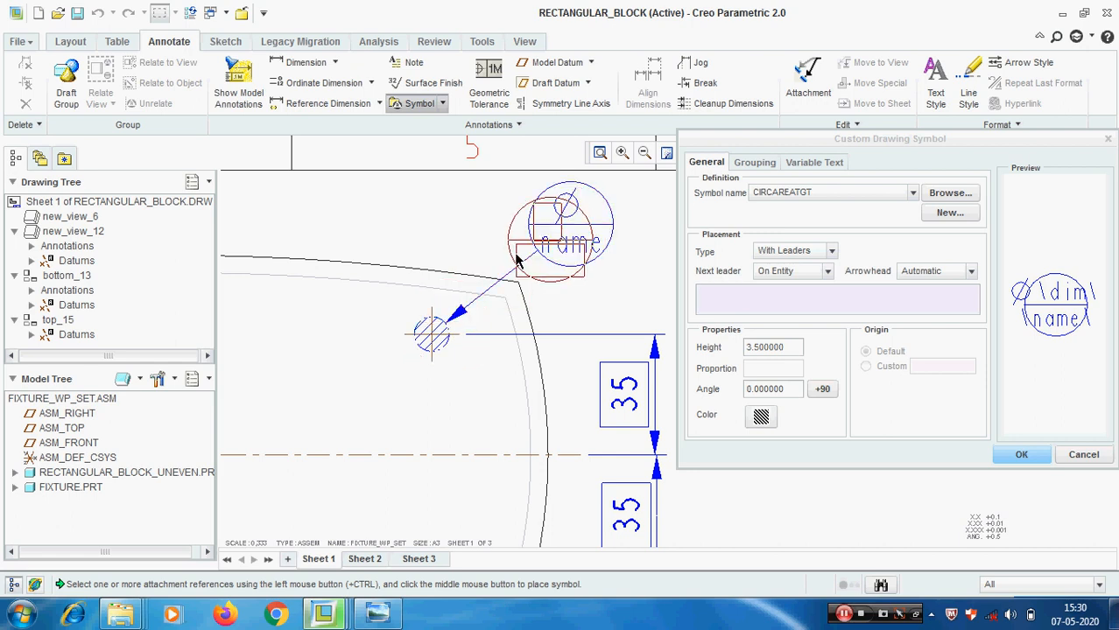
Place a third CIRCAREATGT symbol outside the block with its leader attached to the lower-right target circle, and finish symbol placement
scroll(515, 242, down, 3)
scroll(479, 443, up, 2)
click(460, 398)
middle_click(598, 503)
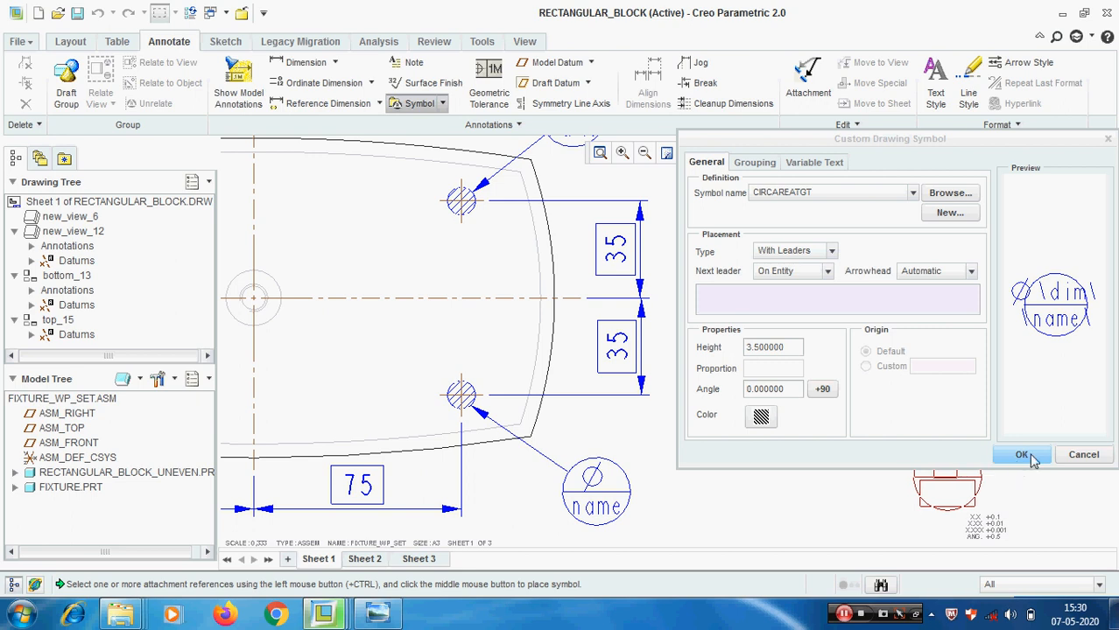
click(1022, 455)
Edit the left target symbol's attachment to use No Arrow, reattaching its leader to the left target circle's edge
scroll(790, 410, down, 3)
scroll(308, 326, up, 3)
click(330, 306)
right_click(322, 310)
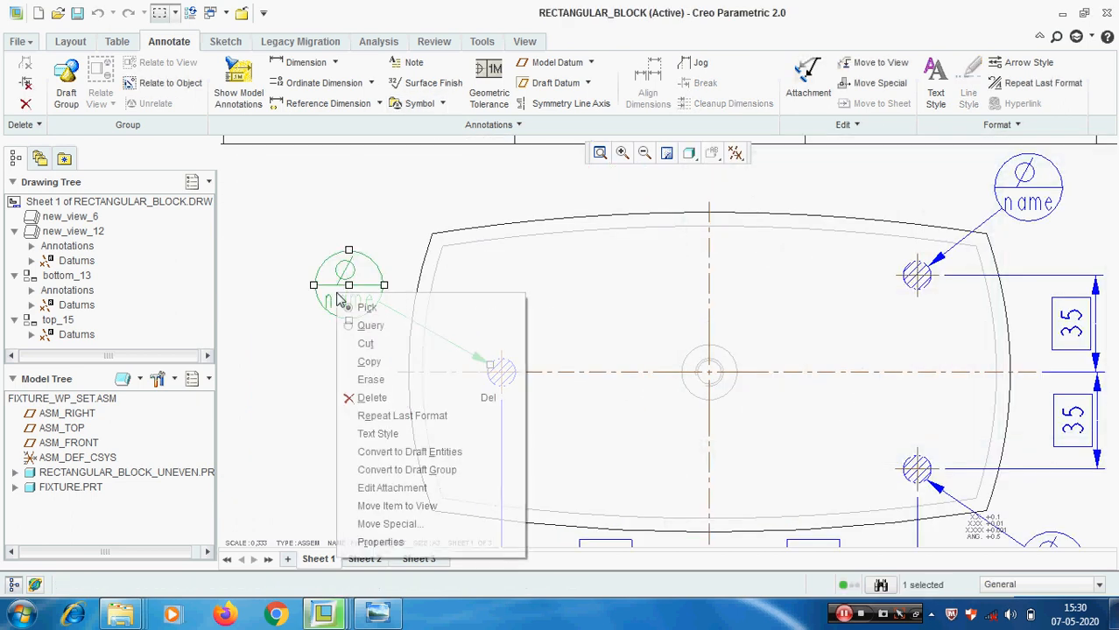
click(398, 487)
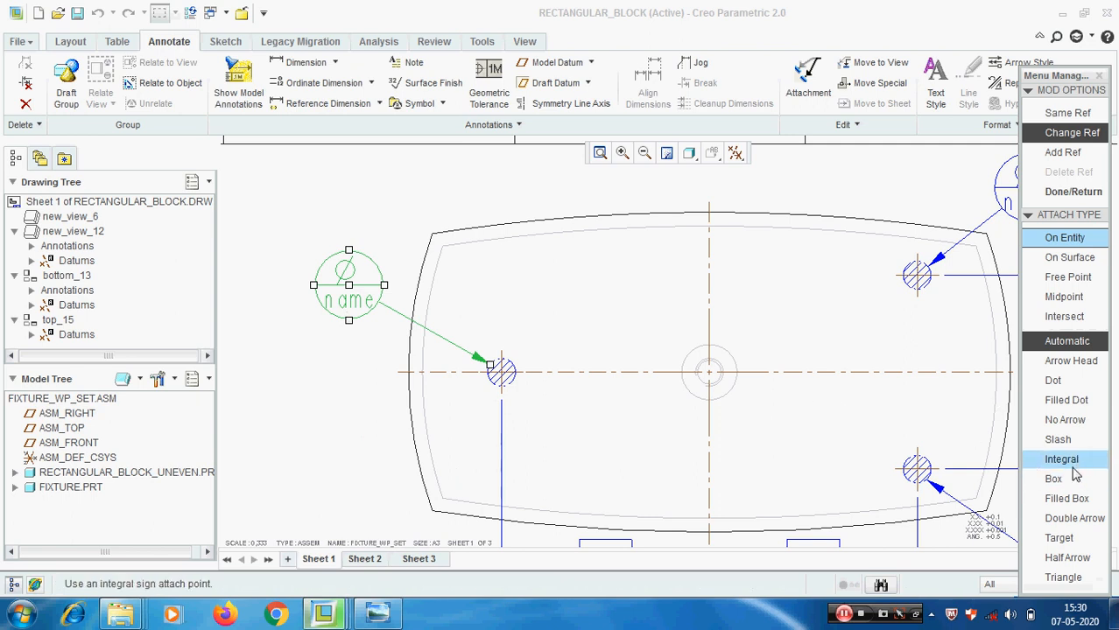
click(1064, 419)
scroll(488, 366, up, 3)
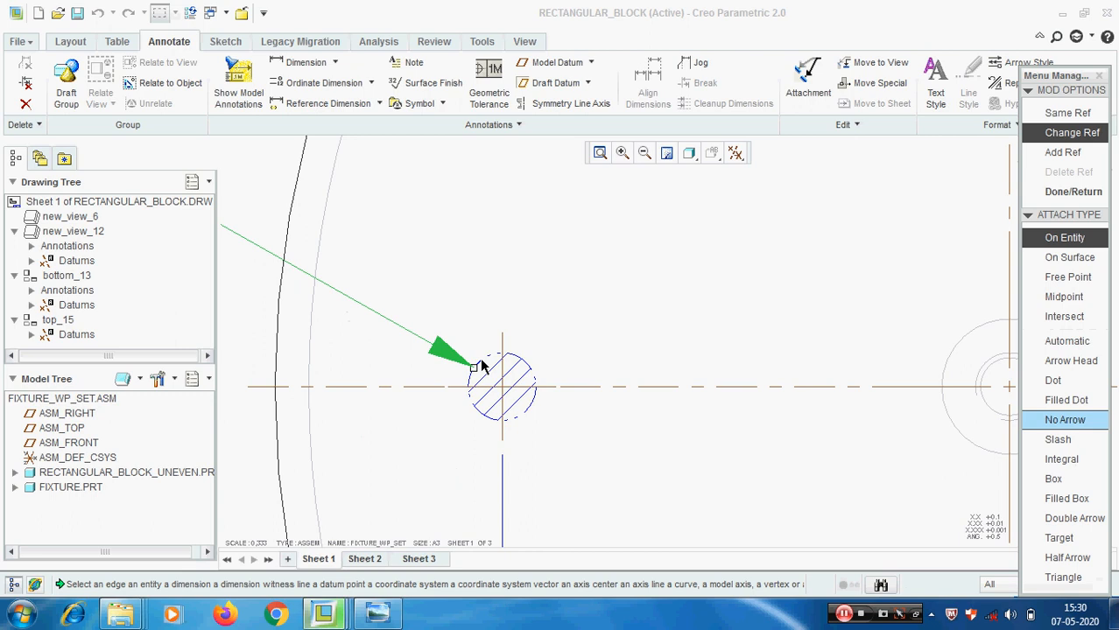
click(481, 366)
scroll(433, 425, down, 3)
click(1074, 191)
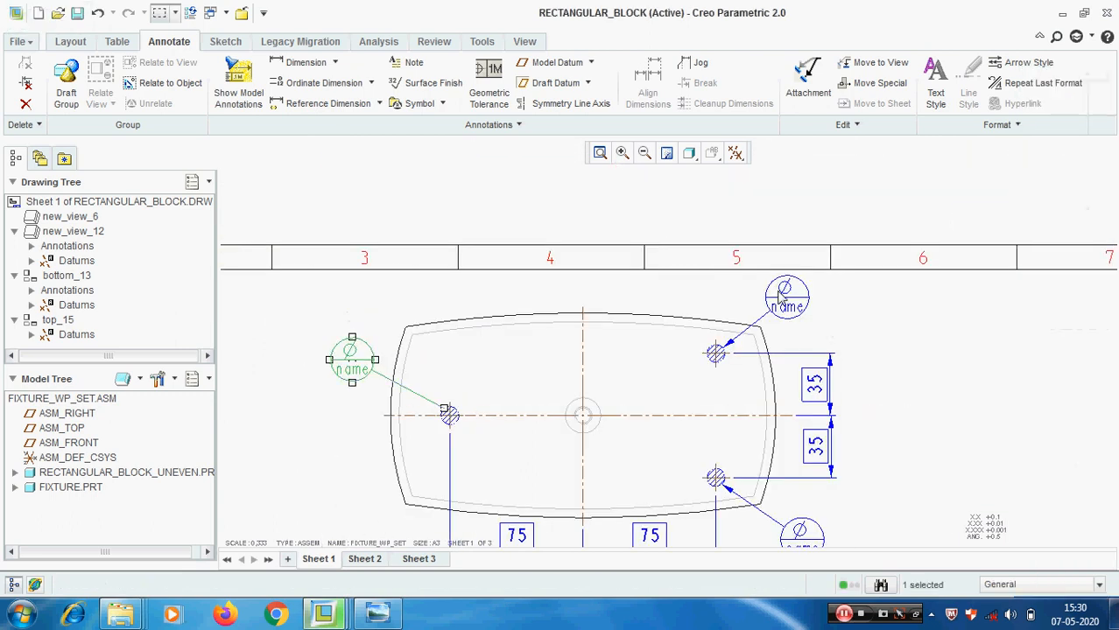
Edit the upper-right target symbol's attachment to No Arrow and reattach its leader to the edge of the upper-right target circle
click(778, 290)
right_click(778, 291)
click(1027, 350)
click(788, 304)
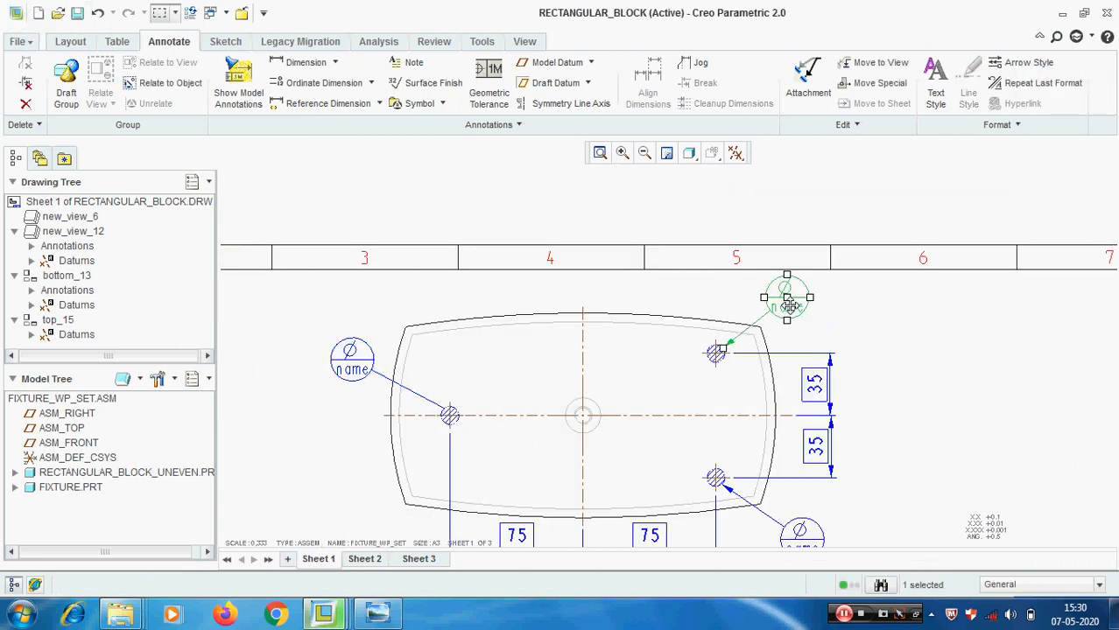
right_click(788, 305)
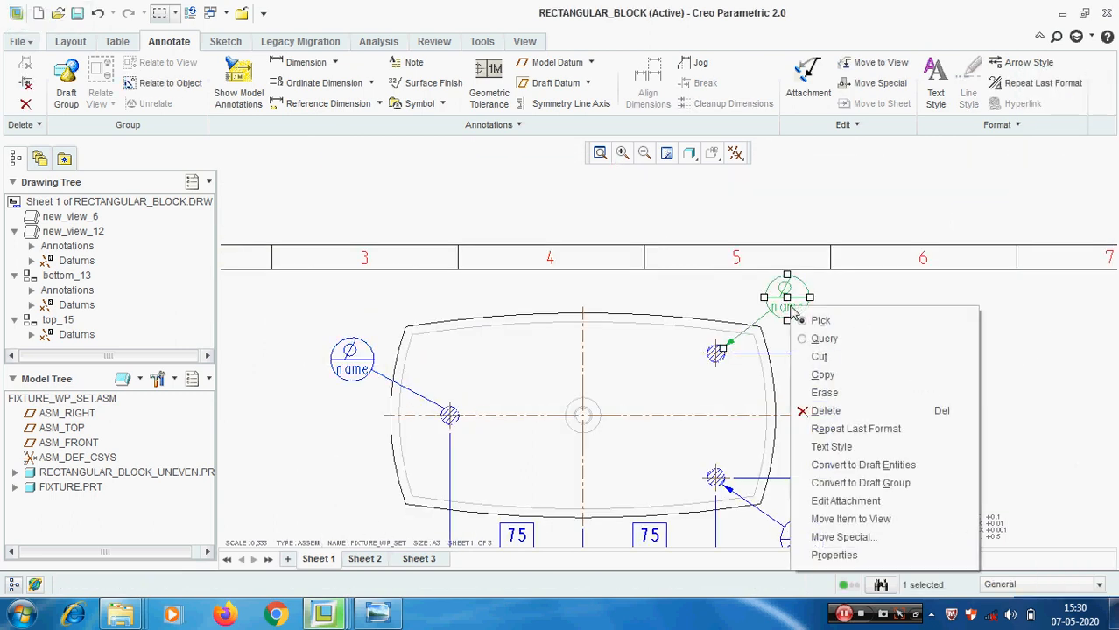
click(867, 501)
click(1065, 419)
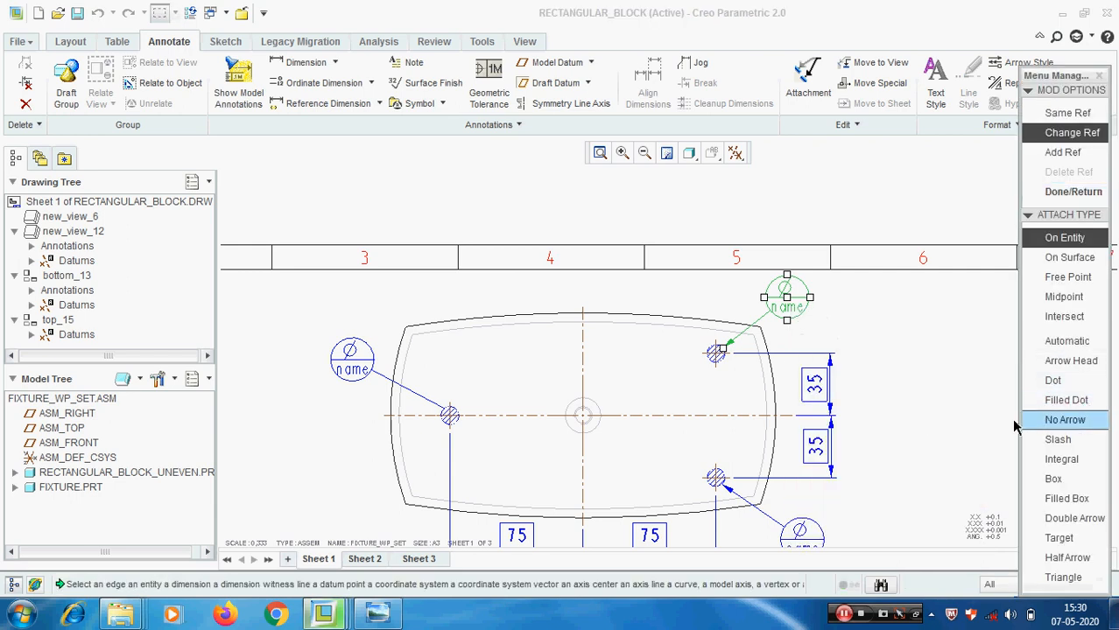
scroll(727, 348, up, 5)
click(698, 348)
scroll(682, 349, down, 5)
click(1074, 191)
scroll(824, 210, down, 2)
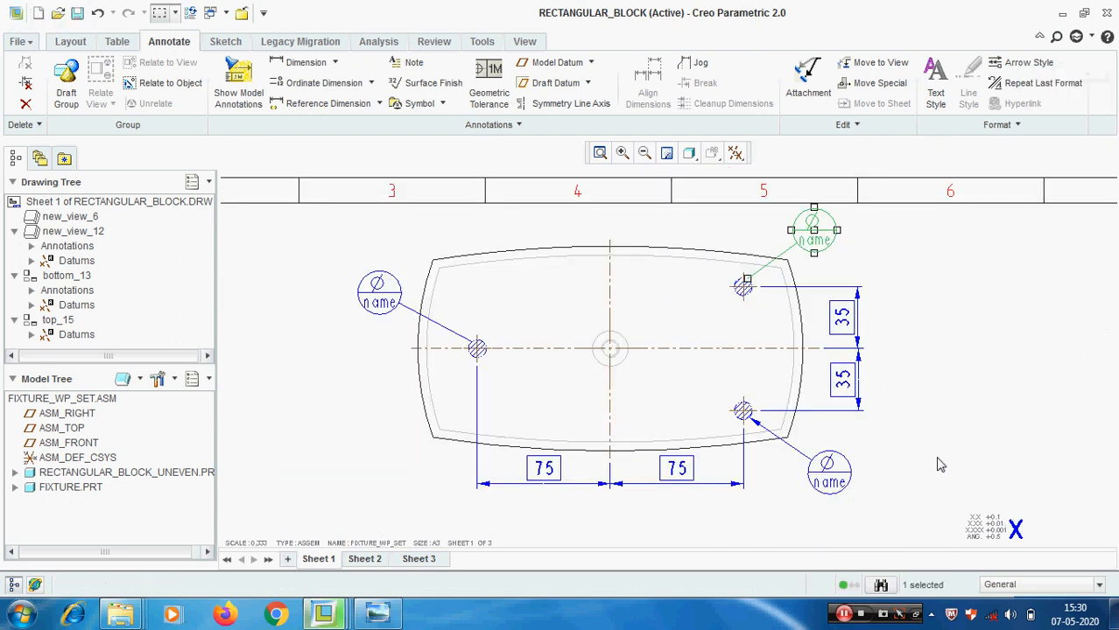
Change the lower-right target symbol's leader to No Arrow, reattached to the edge of the lower-right target circle
click(939, 461)
scroll(803, 511, up, 2)
click(846, 433)
right_click(846, 433)
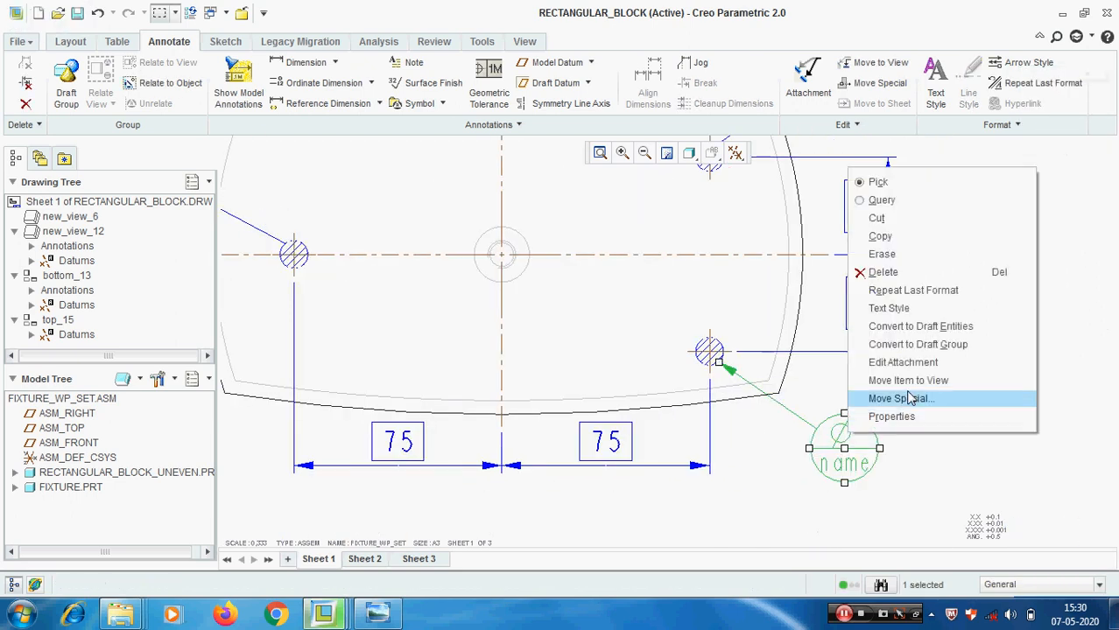
click(901, 362)
click(1064, 419)
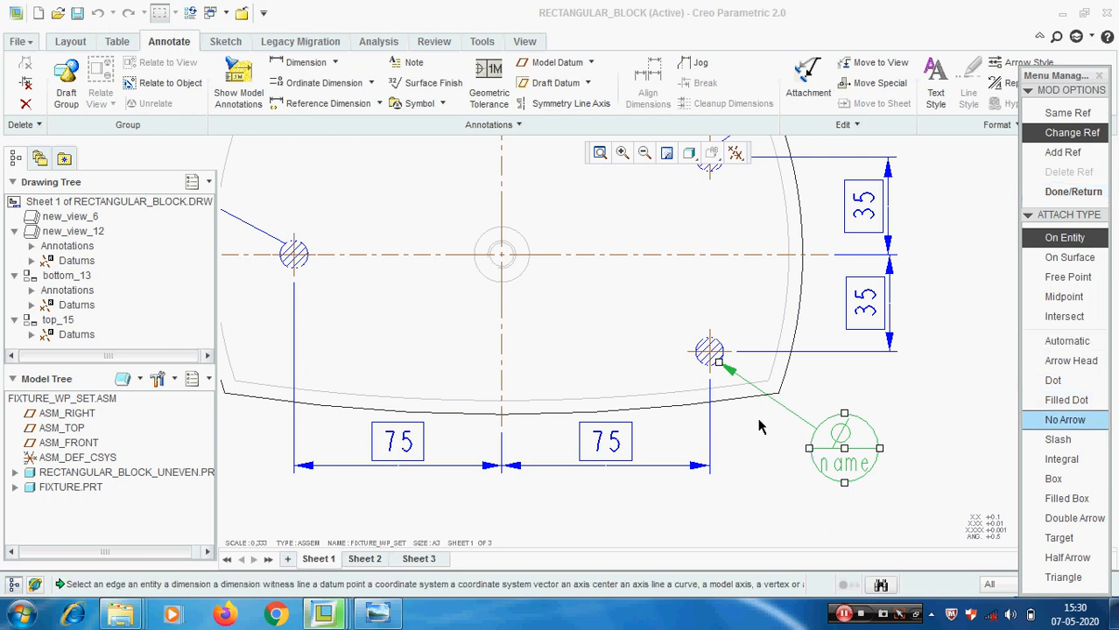
scroll(711, 361, up, 3)
click(685, 339)
middle_click(684, 337)
scroll(684, 334, down, 3)
click(845, 333)
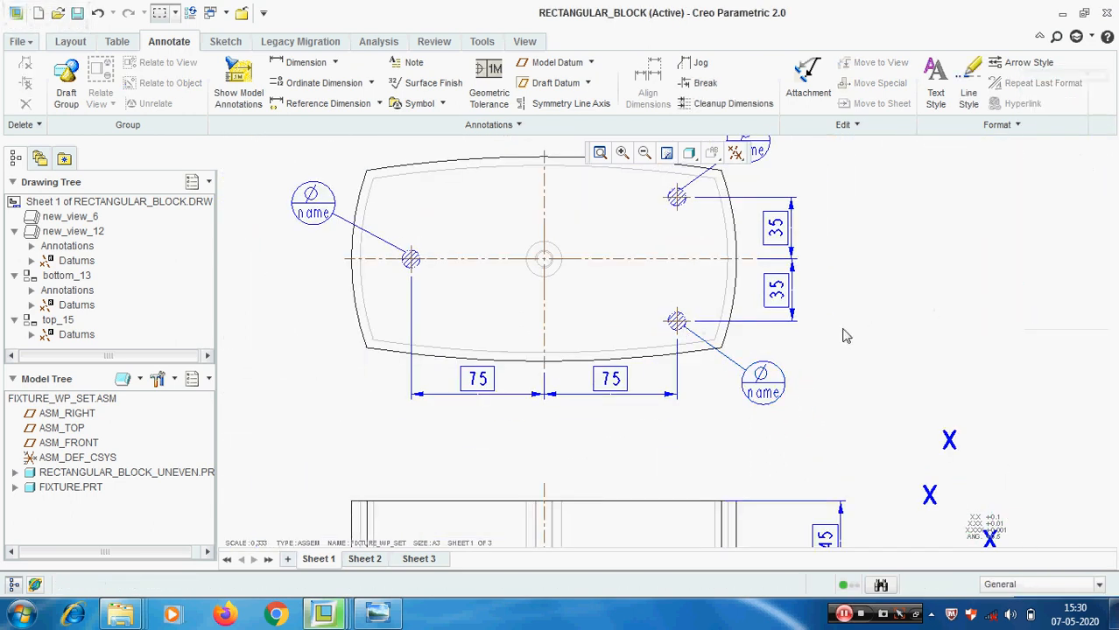
scroll(689, 339, down, 3)
scroll(561, 383, up, 3)
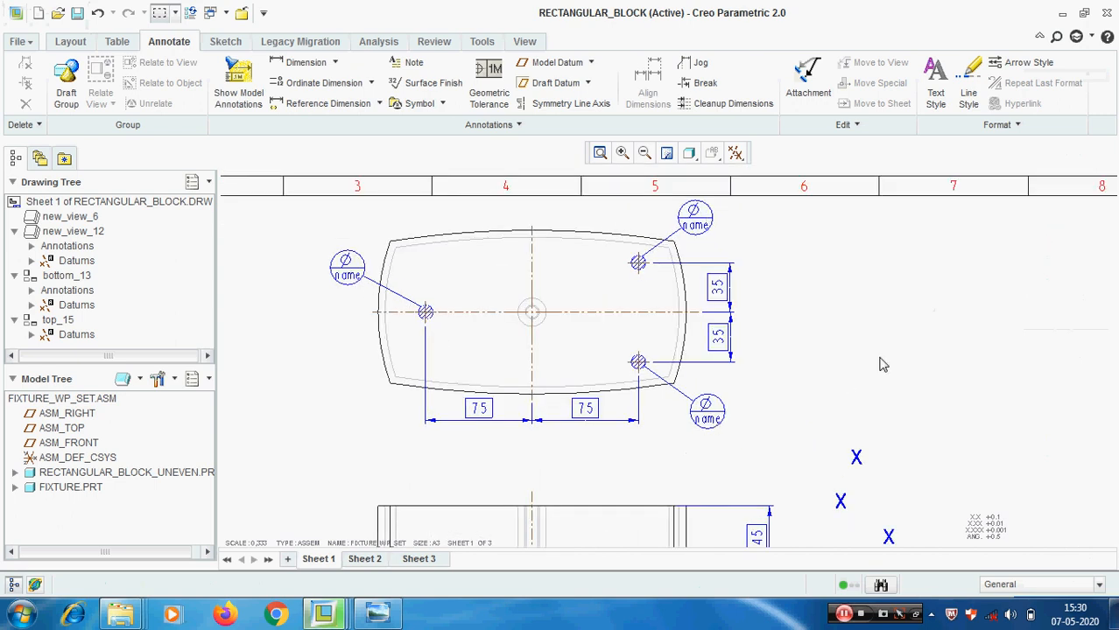
Fill in the left target symbol's variable text with the 10 mm target diameter and the name A1
double_click(349, 275)
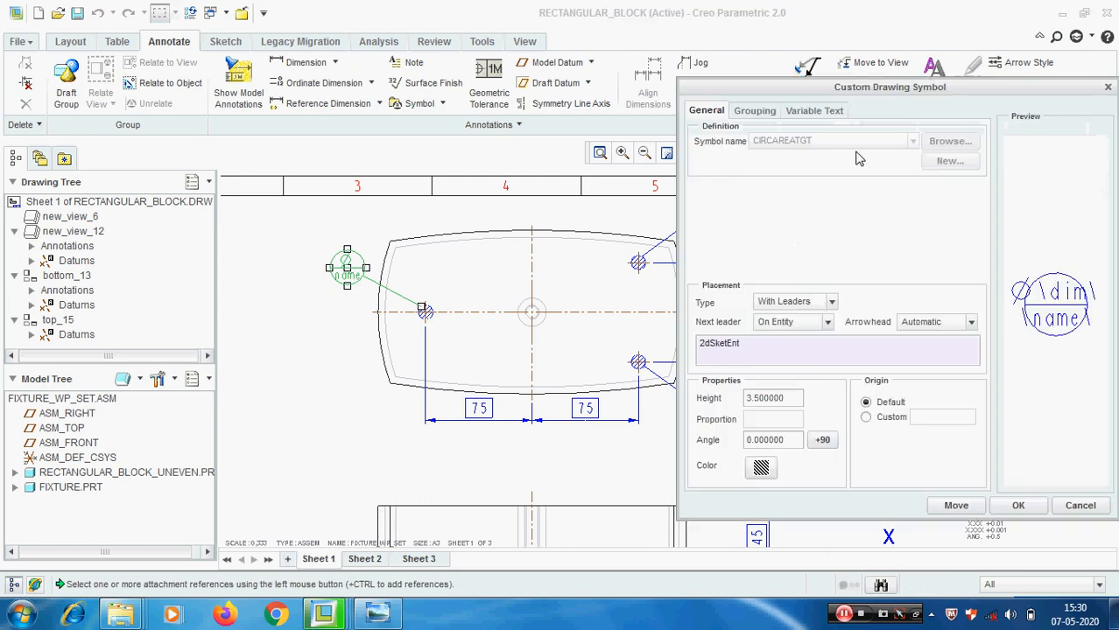
click(813, 112)
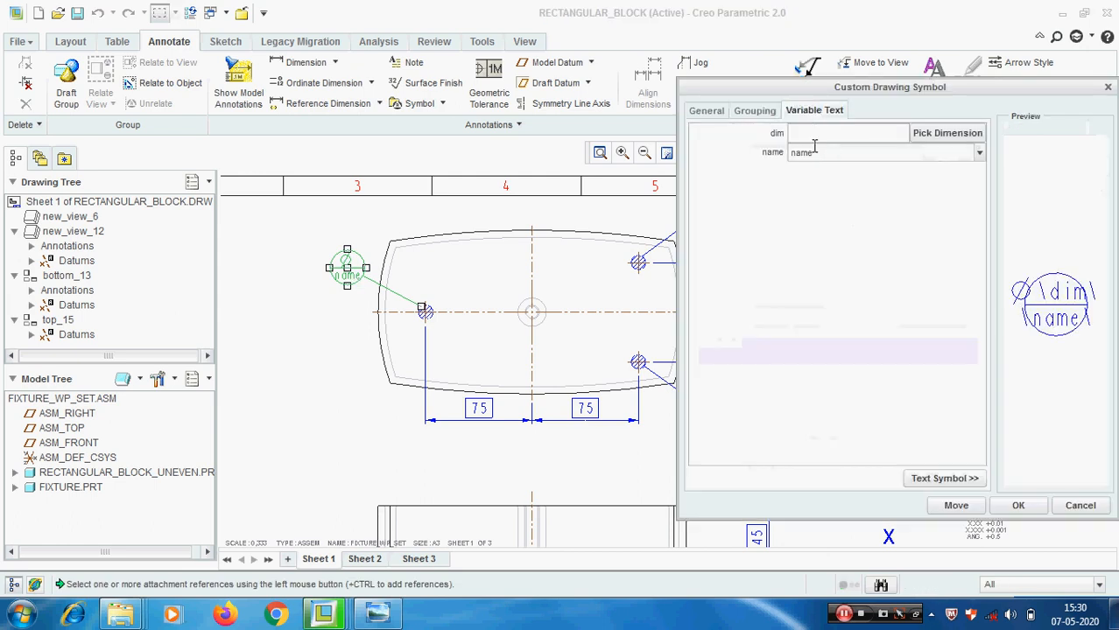
drag(822, 152, 757, 166)
text(A1)
click(1019, 505)
scroll(623, 315, down, 3)
scroll(623, 315, up, 2)
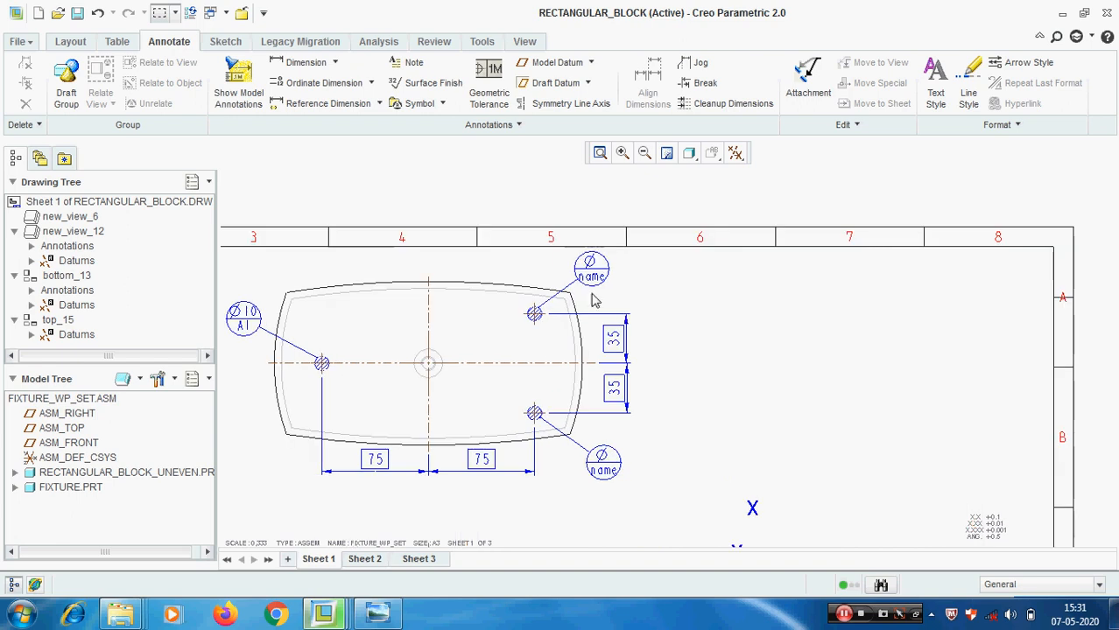
Fill in the upper-right target symbol's variable text with the 10 mm target diameter and the name A2
double_click(591, 270)
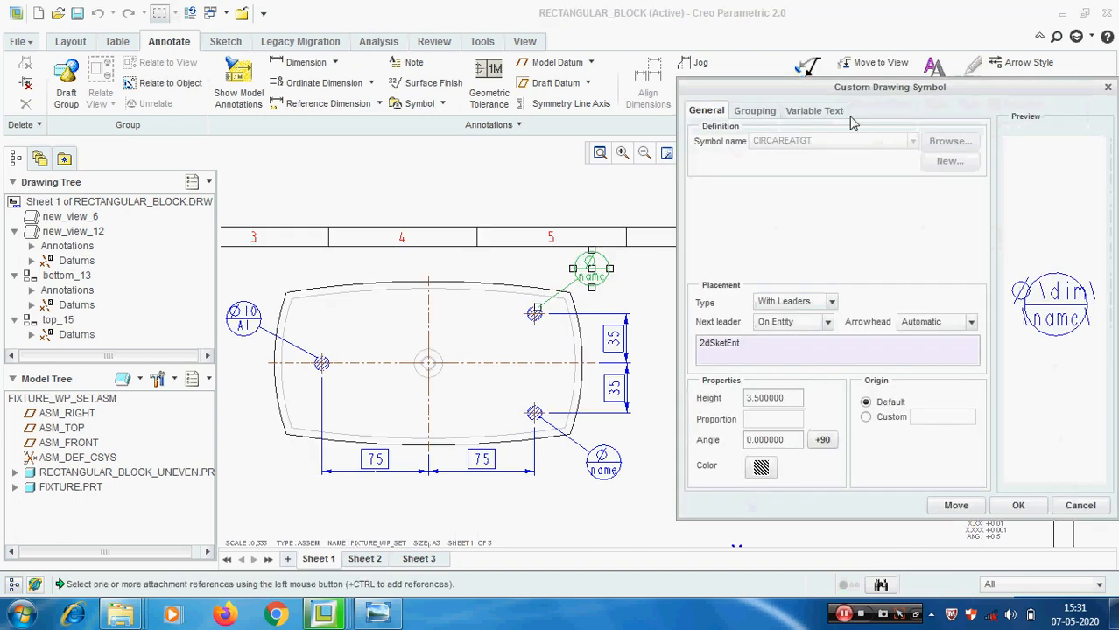
click(807, 110)
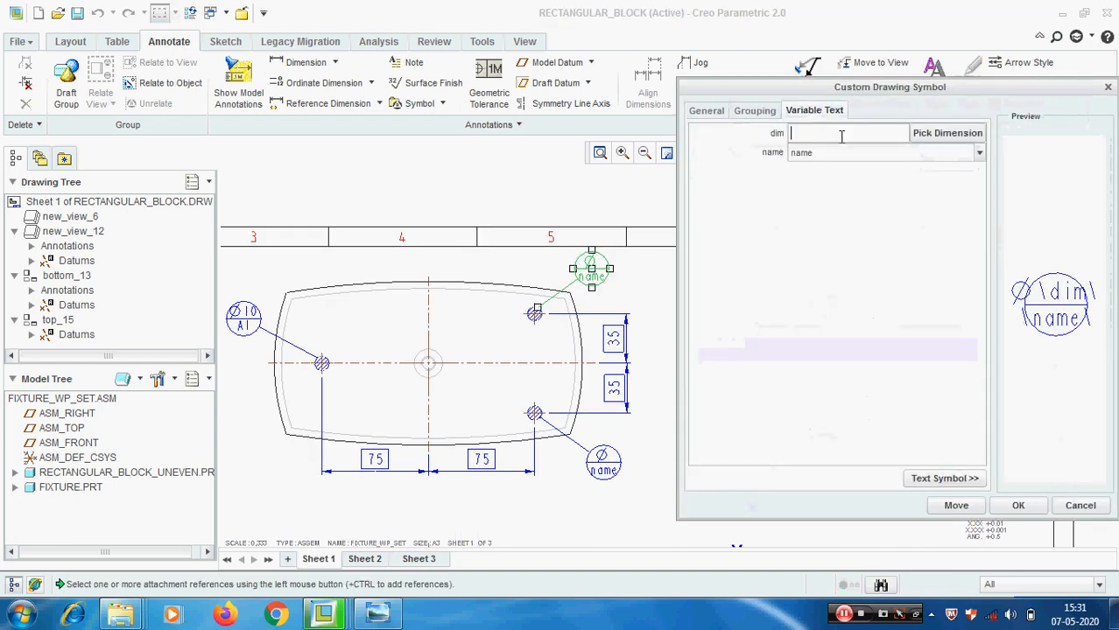
double_click(835, 155)
text(A2)
click(1018, 508)
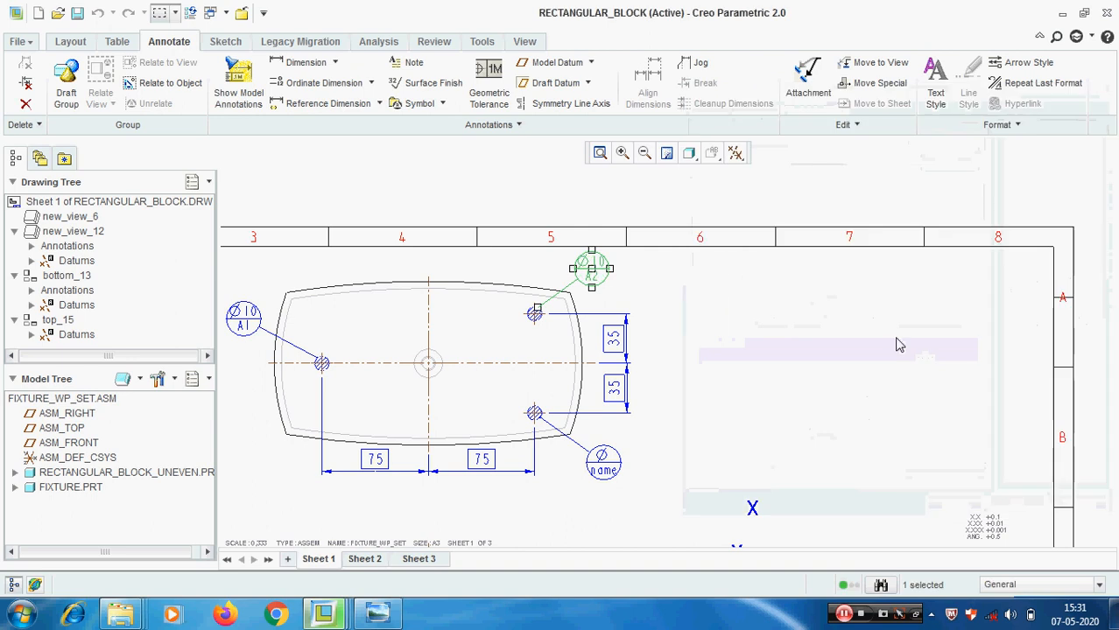
scroll(810, 356, down, 1)
Show the model's 10 mm diameter dimension on the lower-right target circle
click(240, 79)
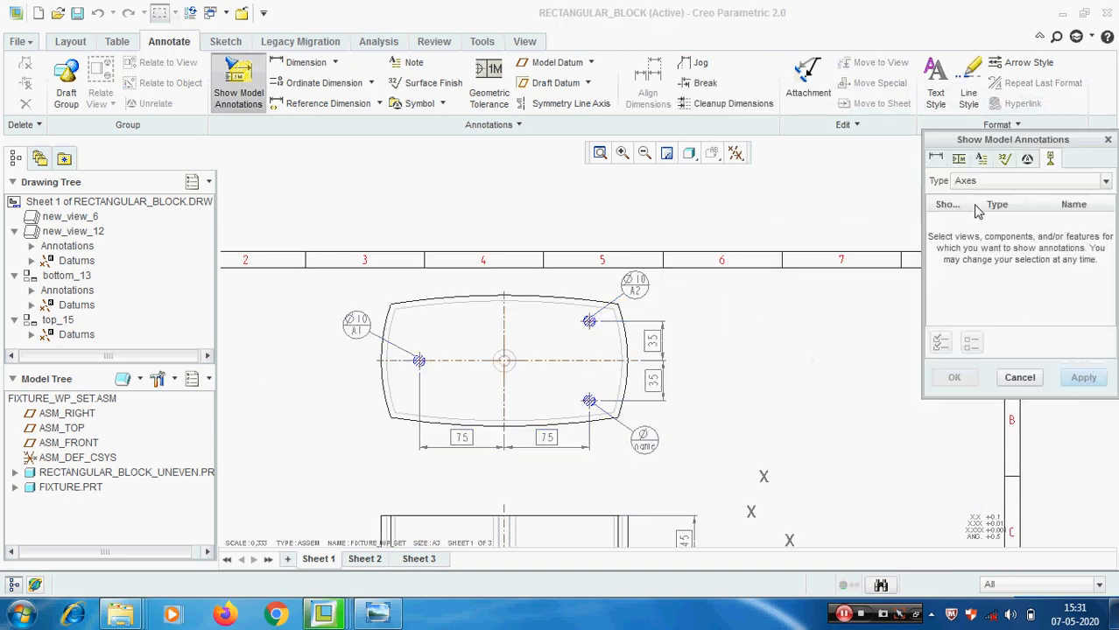
scroll(665, 310, up, 1)
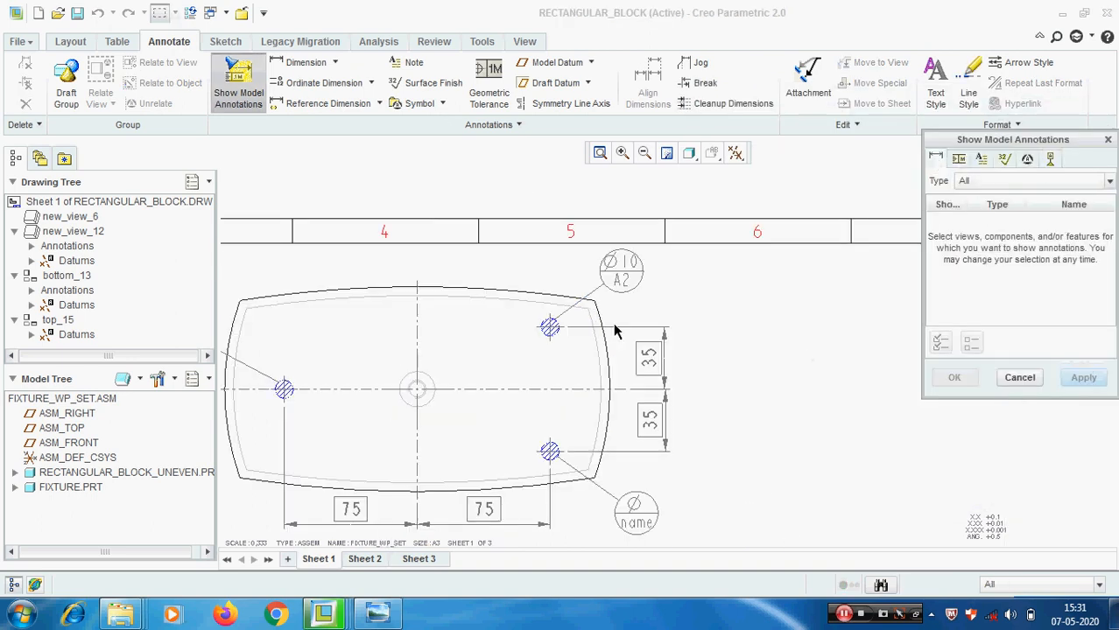
click(605, 406)
click(601, 463)
click(955, 381)
scroll(755, 469, down, 2)
scroll(668, 480, up, 2)
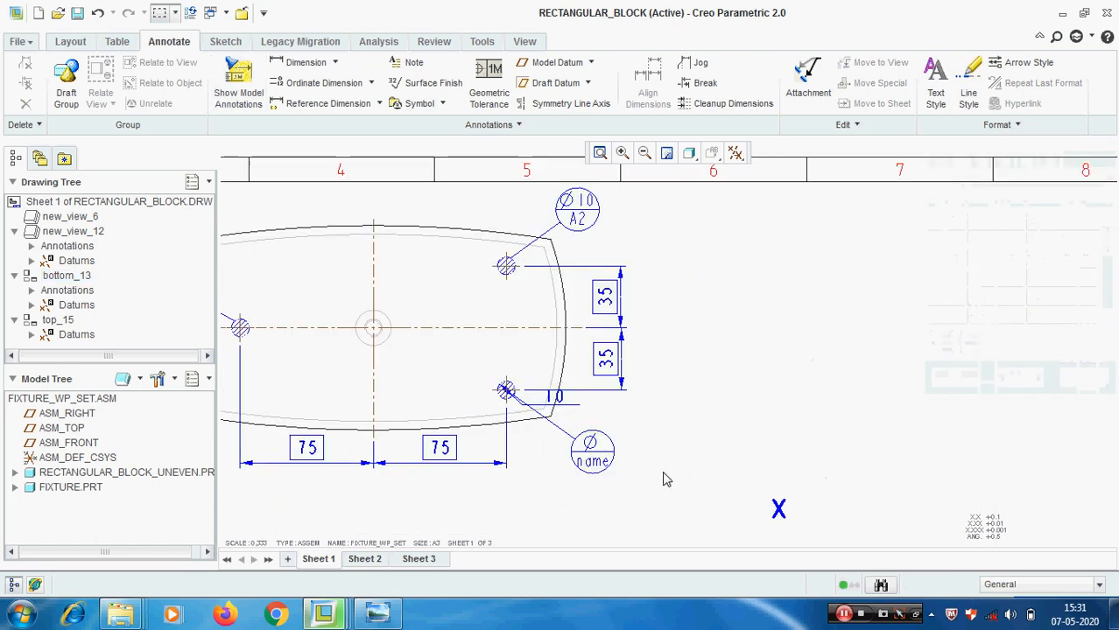
Link the lower-right target symbol's dim text to the shown 10 mm diameter dimension and set its name to A3
click(594, 456)
right_click(594, 456)
click(635, 438)
click(823, 111)
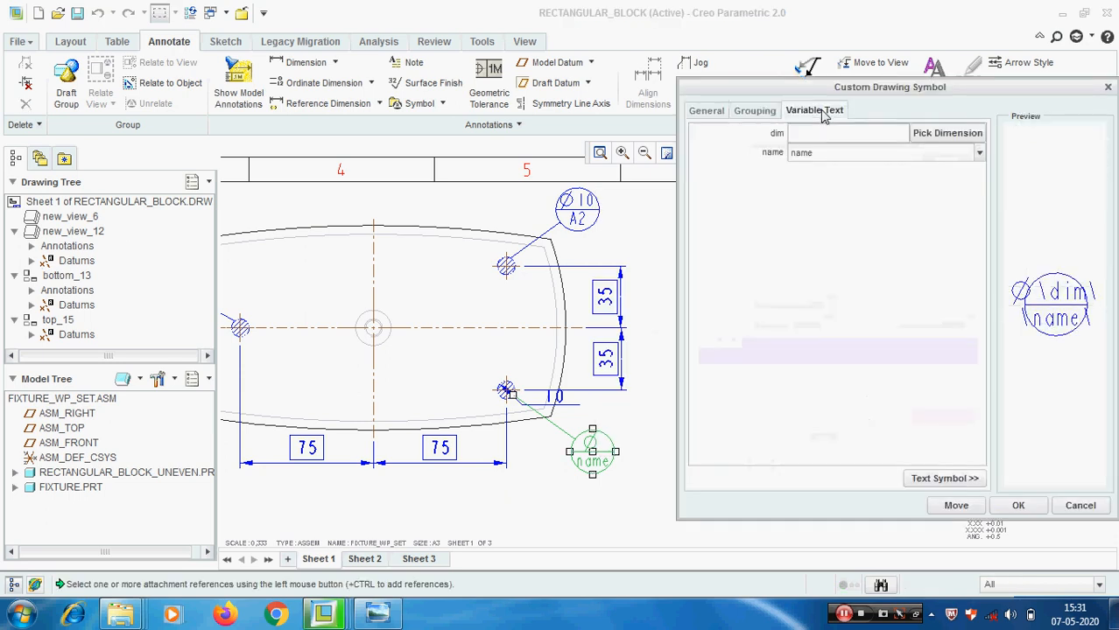
click(945, 133)
scroll(584, 412, down, 2)
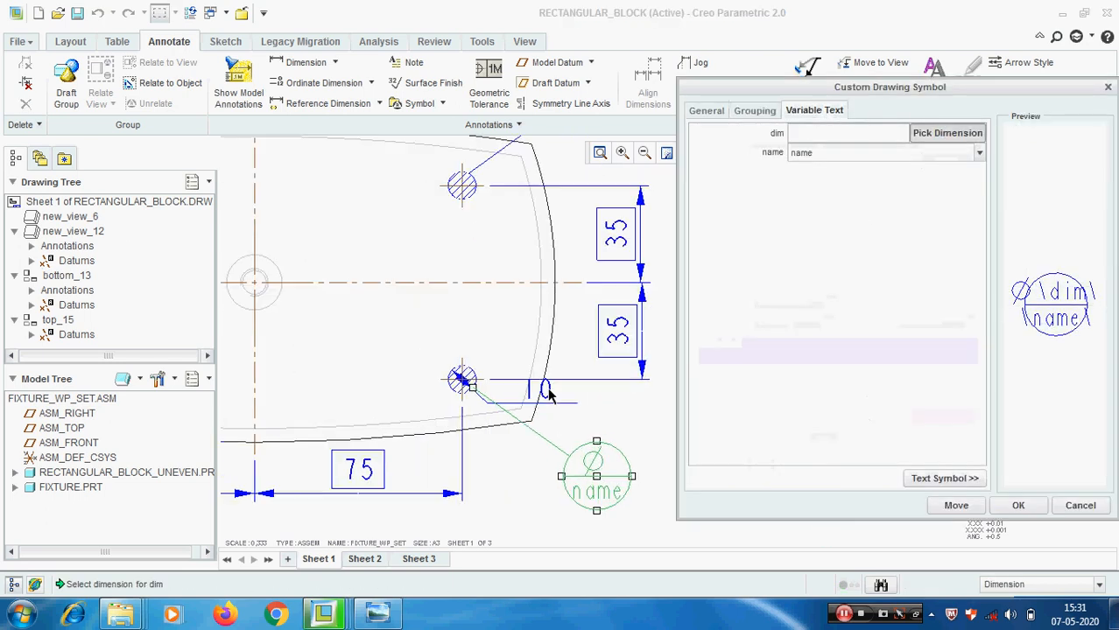
click(557, 397)
click(788, 154)
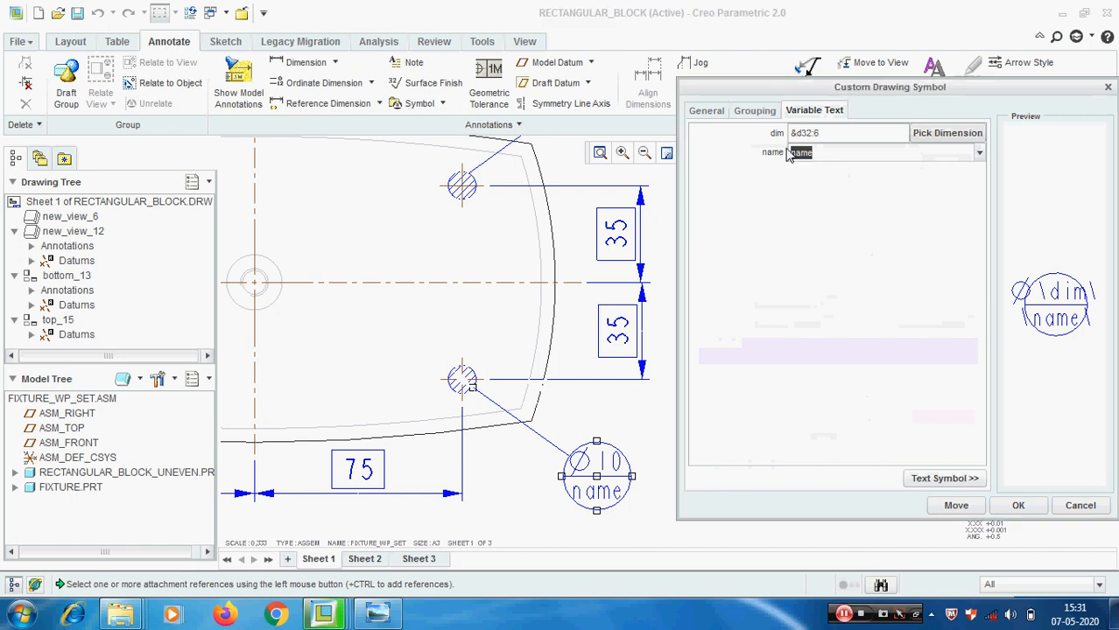
text(A3)
click(1019, 506)
scroll(305, 270, up, 3)
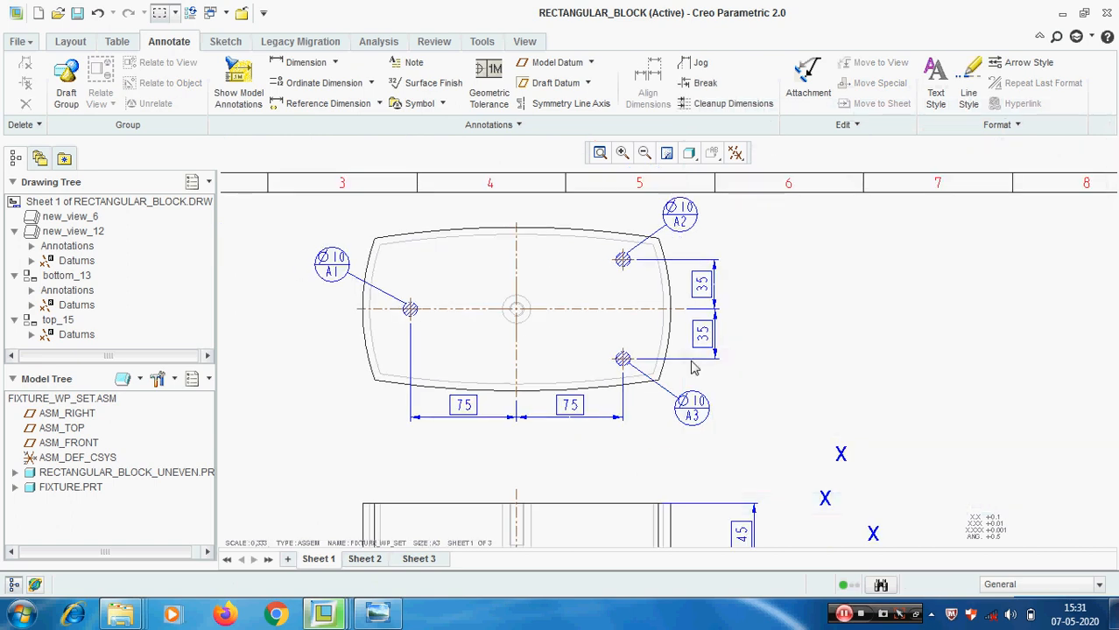
scroll(787, 317, up, 2)
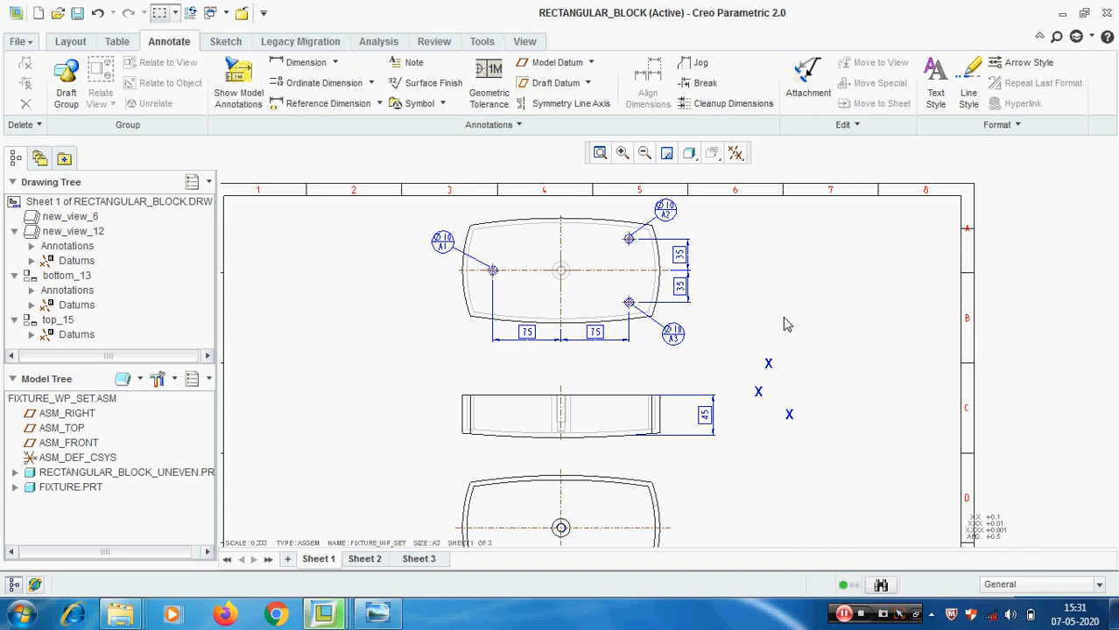
Open the RECTANGULAR_BLOCK_UNEVEN part in its own window, and return to the RECTANGULAR_BLOCK drawing
right_click(82, 475)
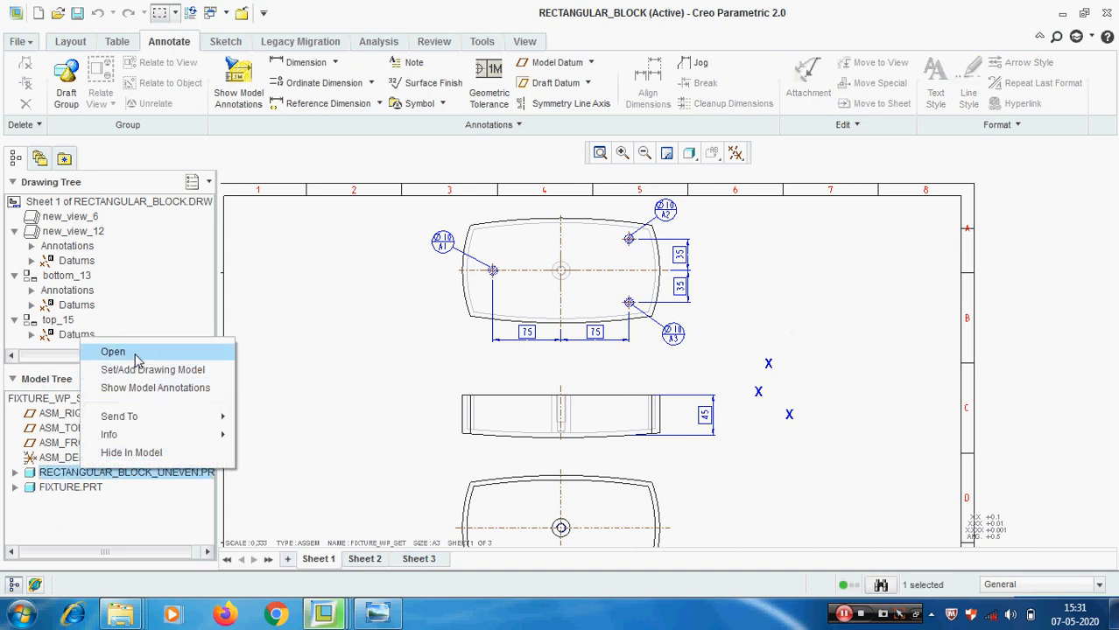
click(103, 354)
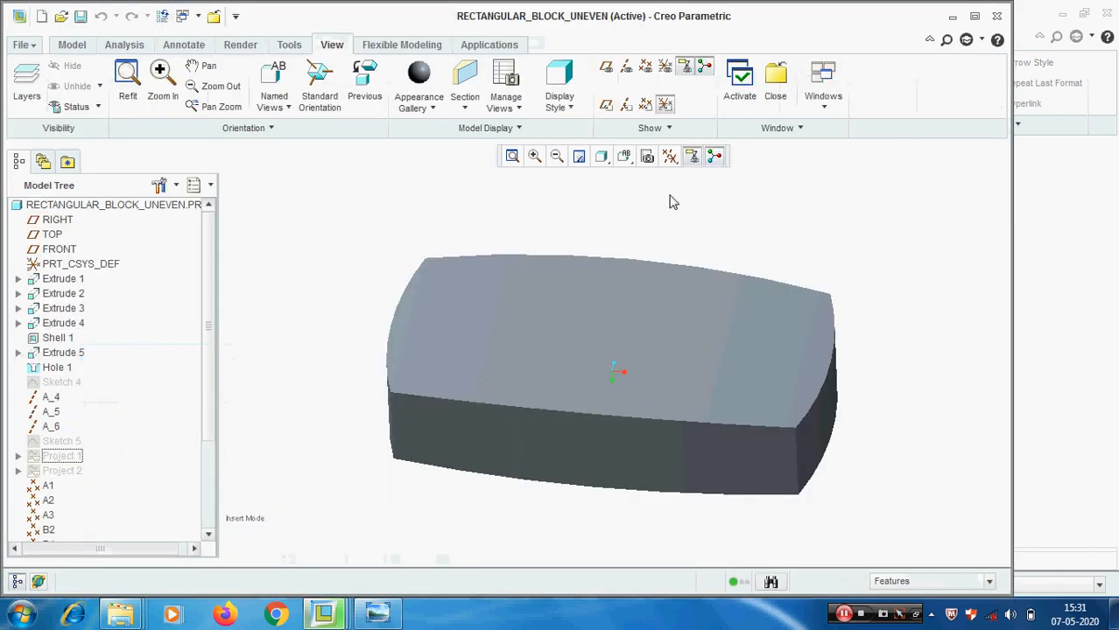
click(820, 103)
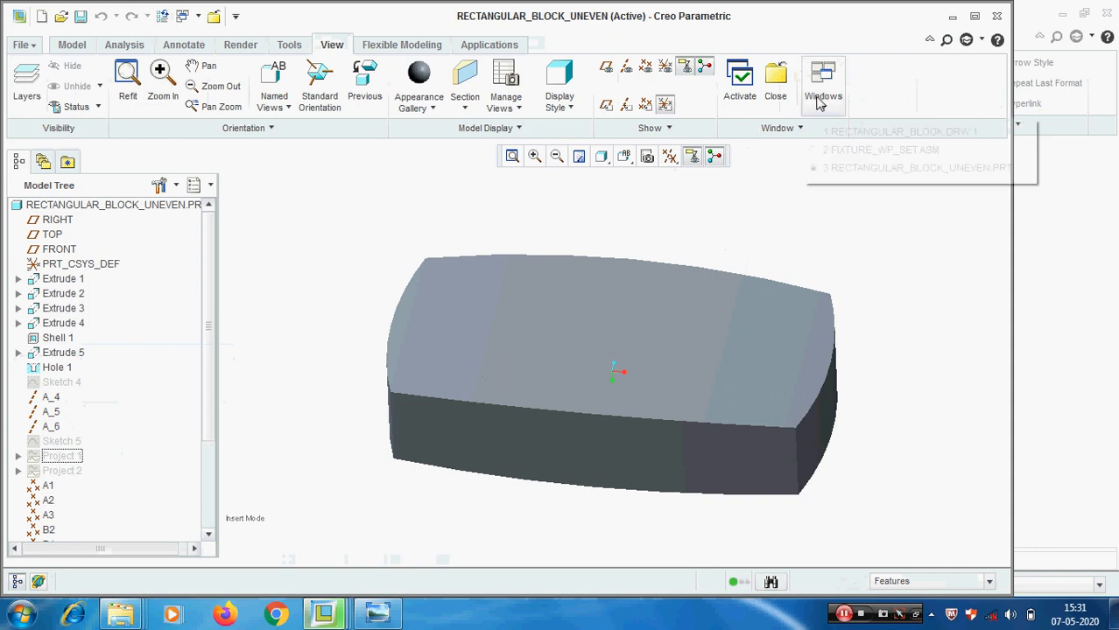
click(878, 133)
scroll(499, 278, up, 3)
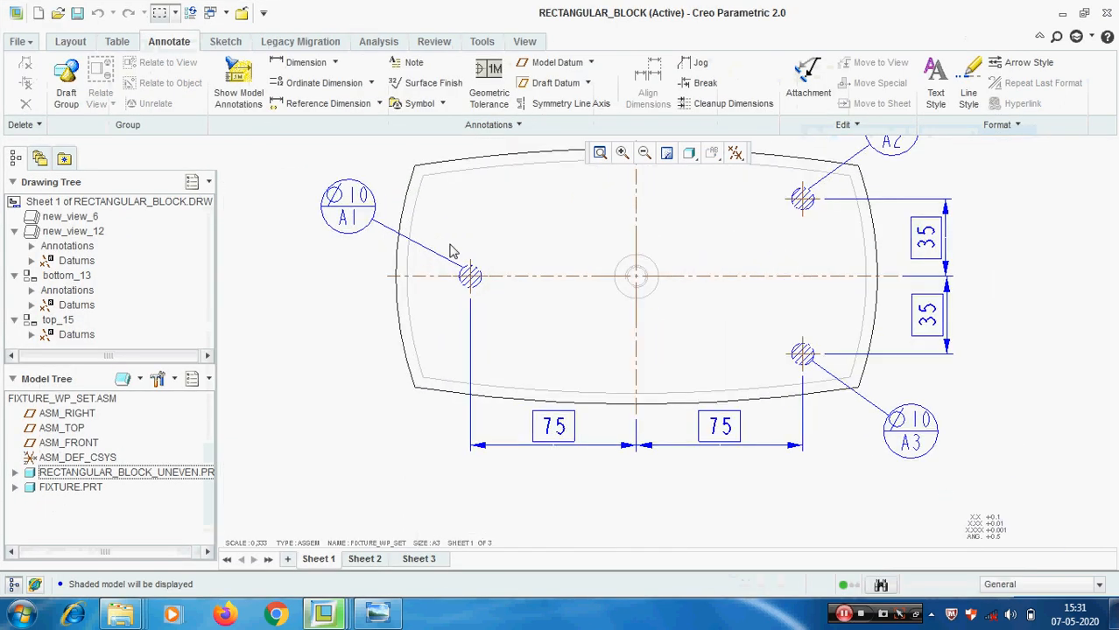
scroll(560, 328, down, 2)
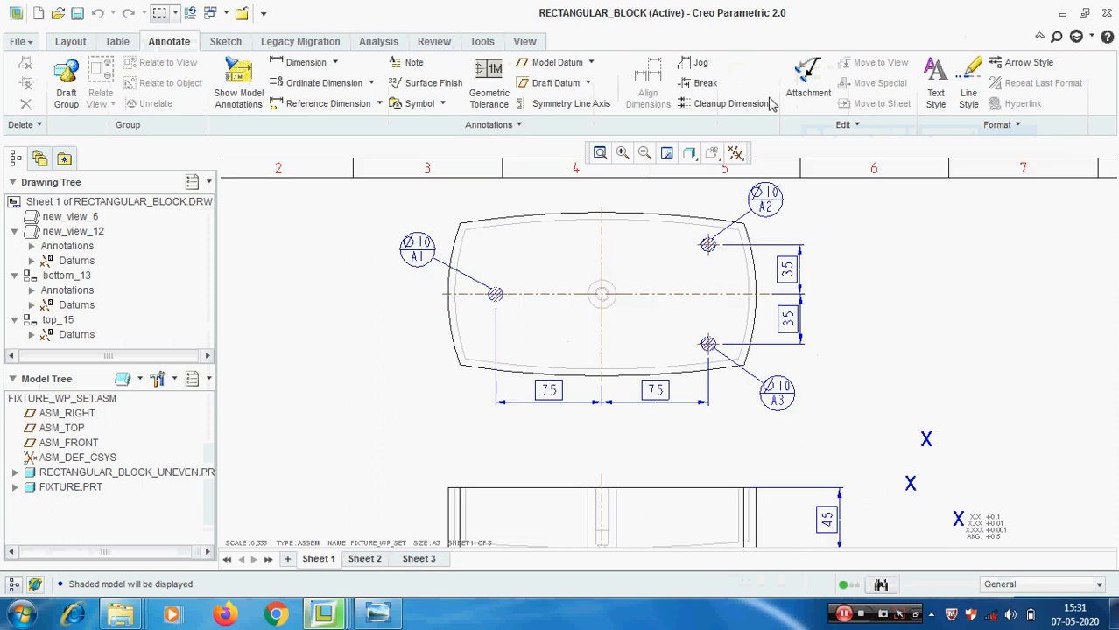
Switch to the RECTANGULAR_BLOCK_UNEVEN part window and unhide the Project 2 feature
click(525, 41)
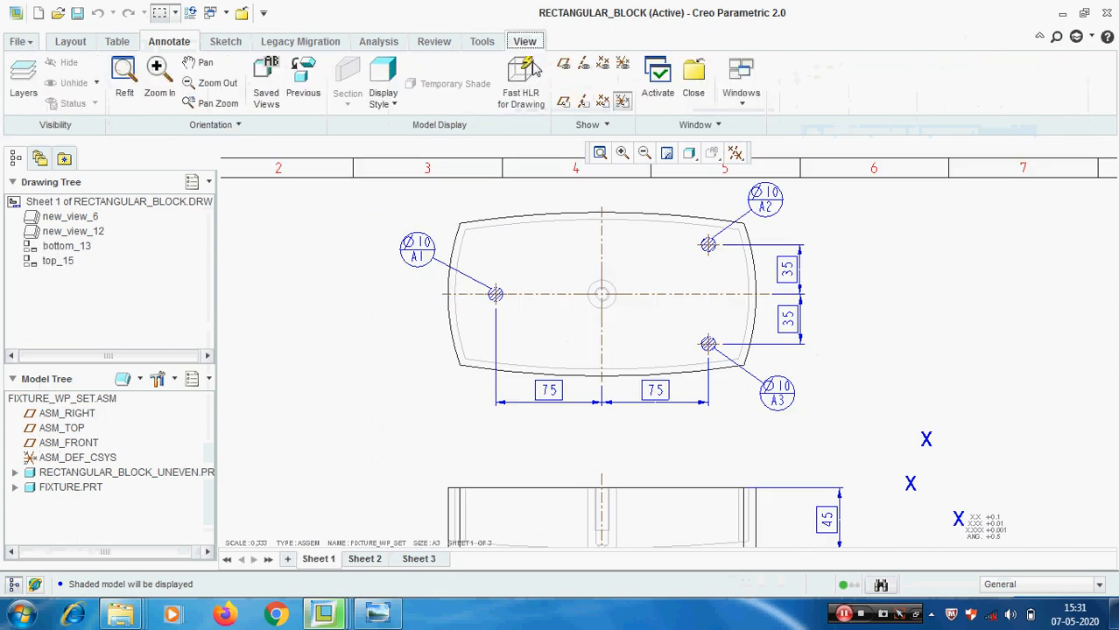
click(749, 96)
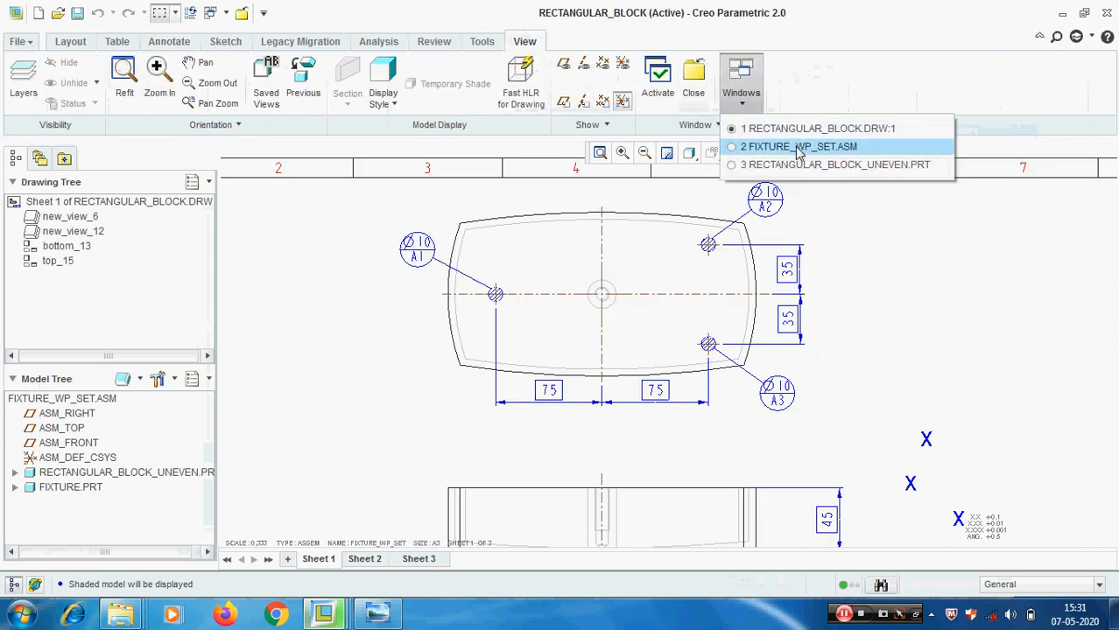
click(798, 165)
click(55, 469)
right_click(54, 469)
click(87, 432)
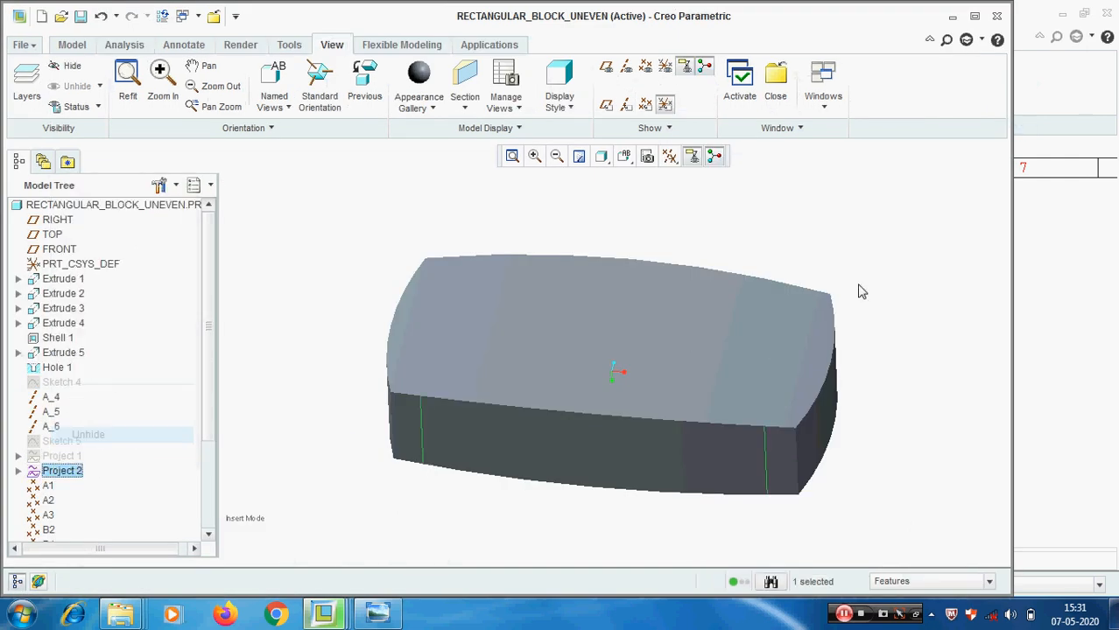
Return to the RECTANGULAR_BLOCK drawing and create draft lines from the two blue vertical edges in the middle view using Edge
click(823, 103)
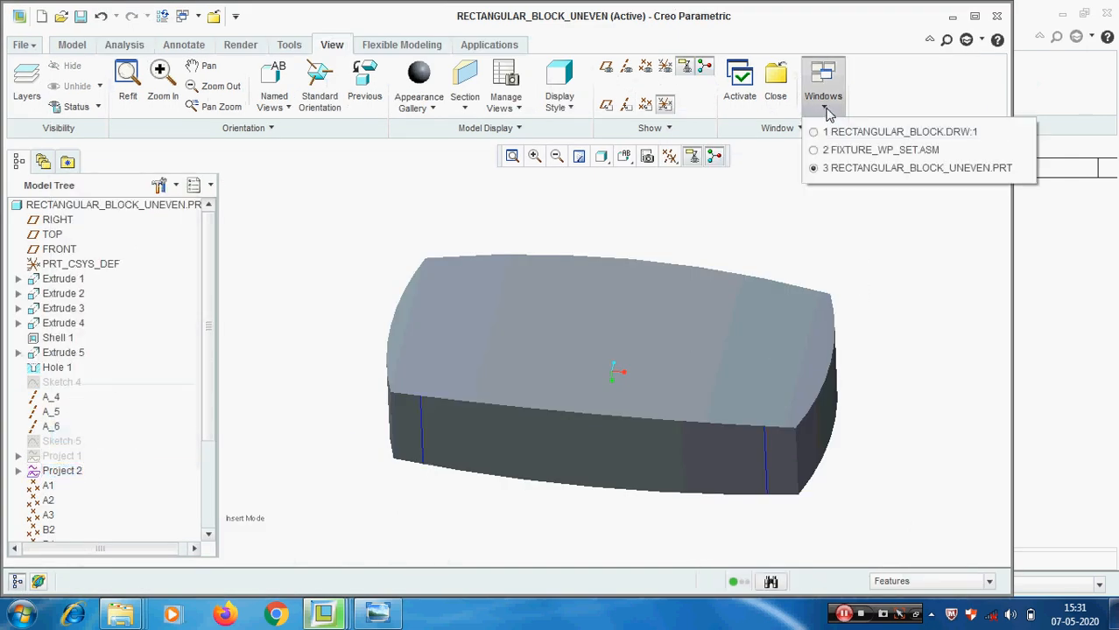
click(876, 133)
scroll(525, 424, down, 4)
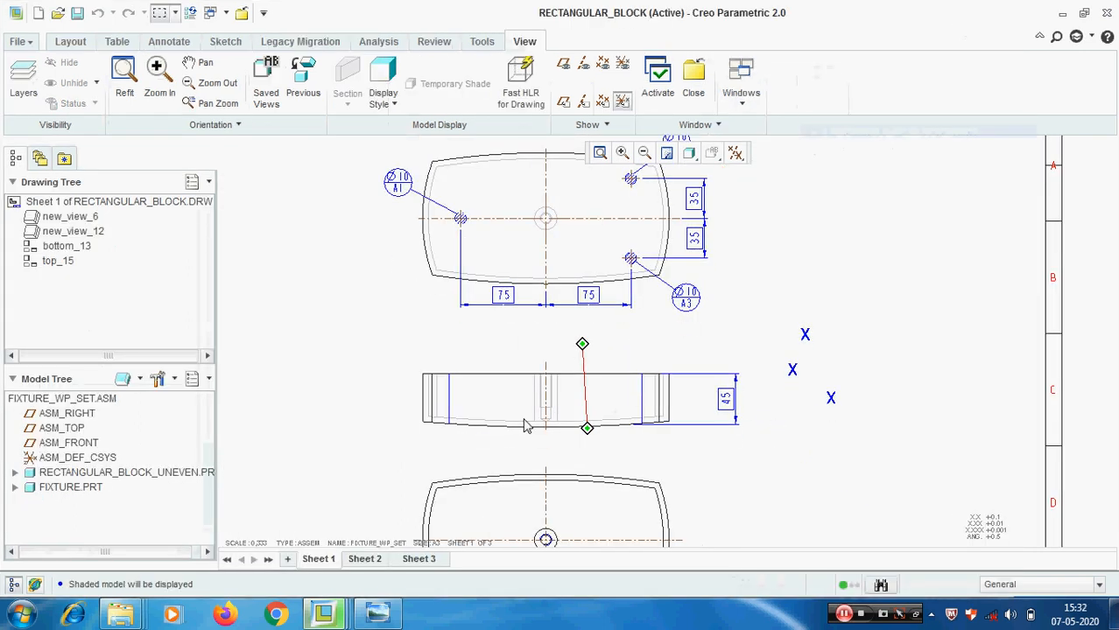
click(166, 43)
click(230, 42)
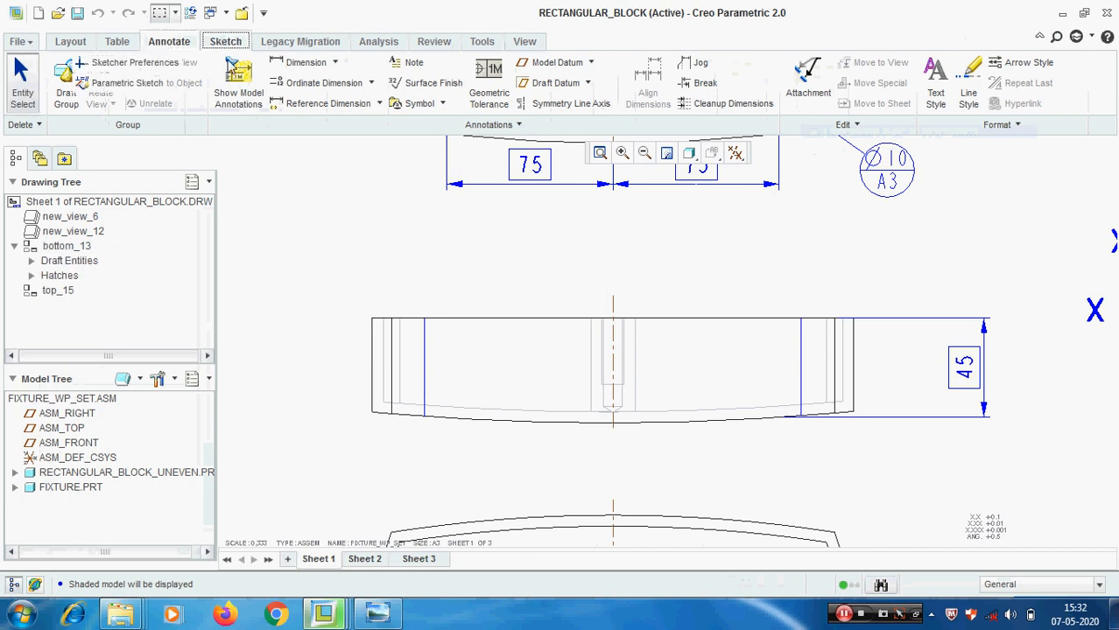
click(543, 103)
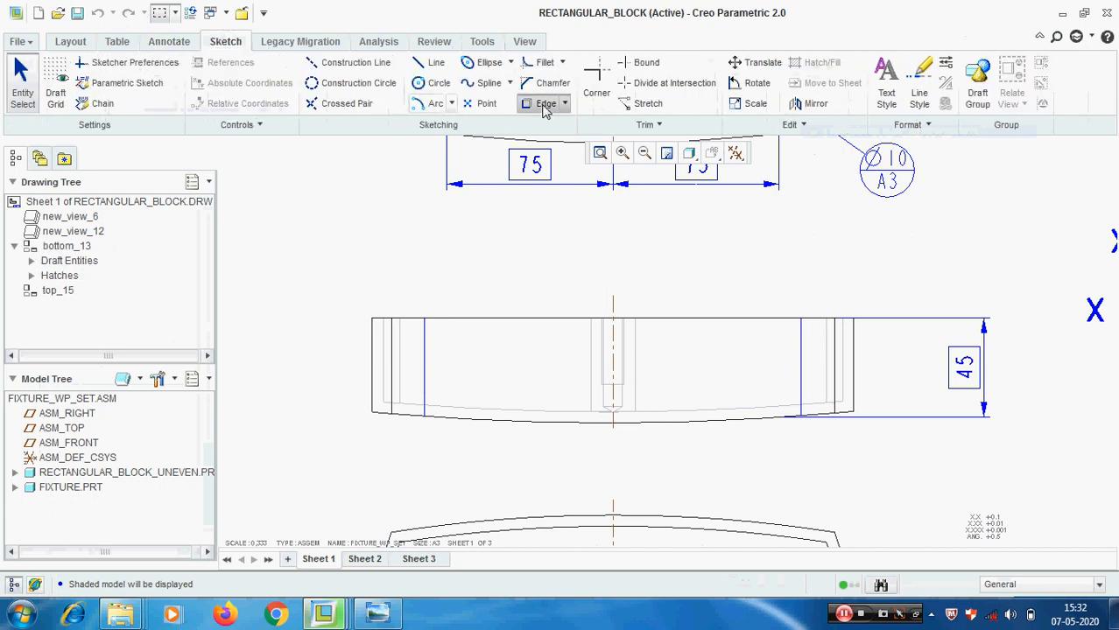
click(426, 385)
click(802, 393)
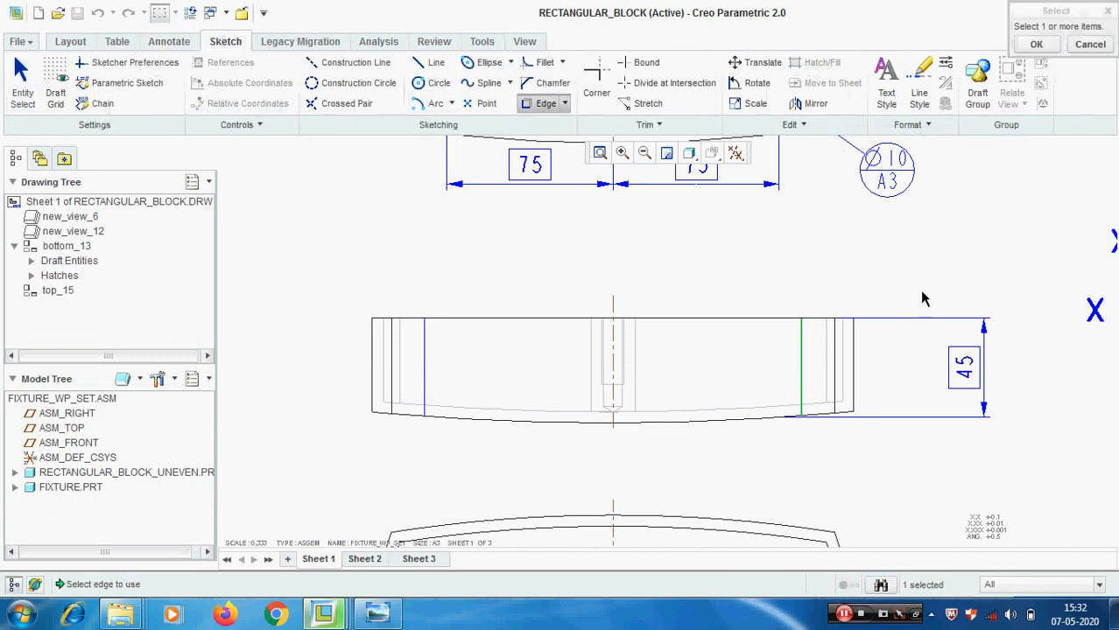
middle_click(926, 294)
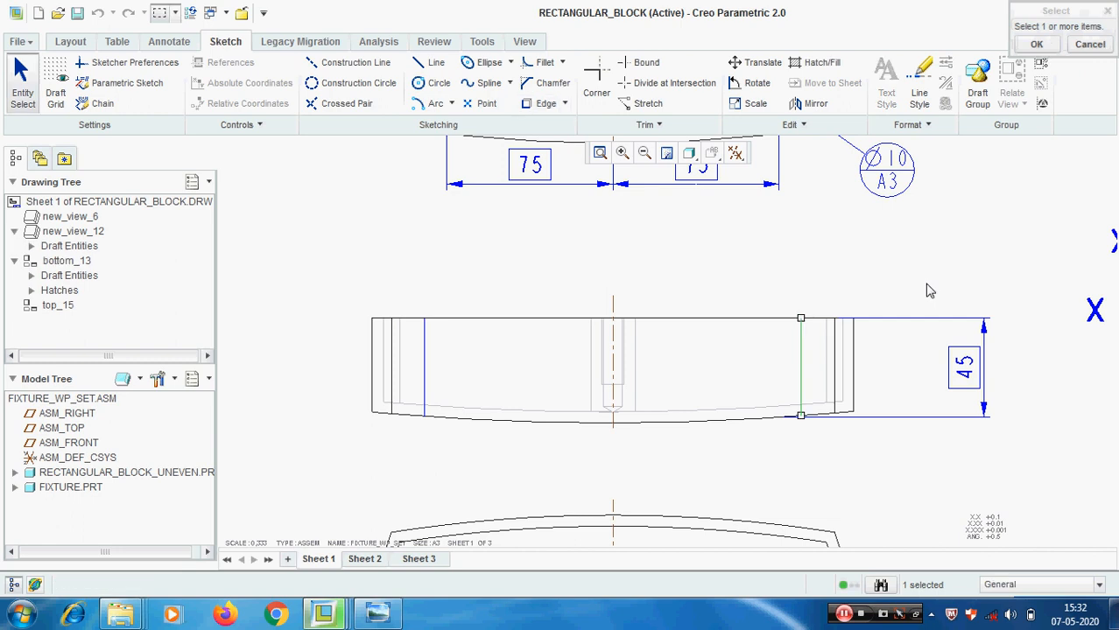
click(543, 103)
click(426, 383)
middle_click(514, 297)
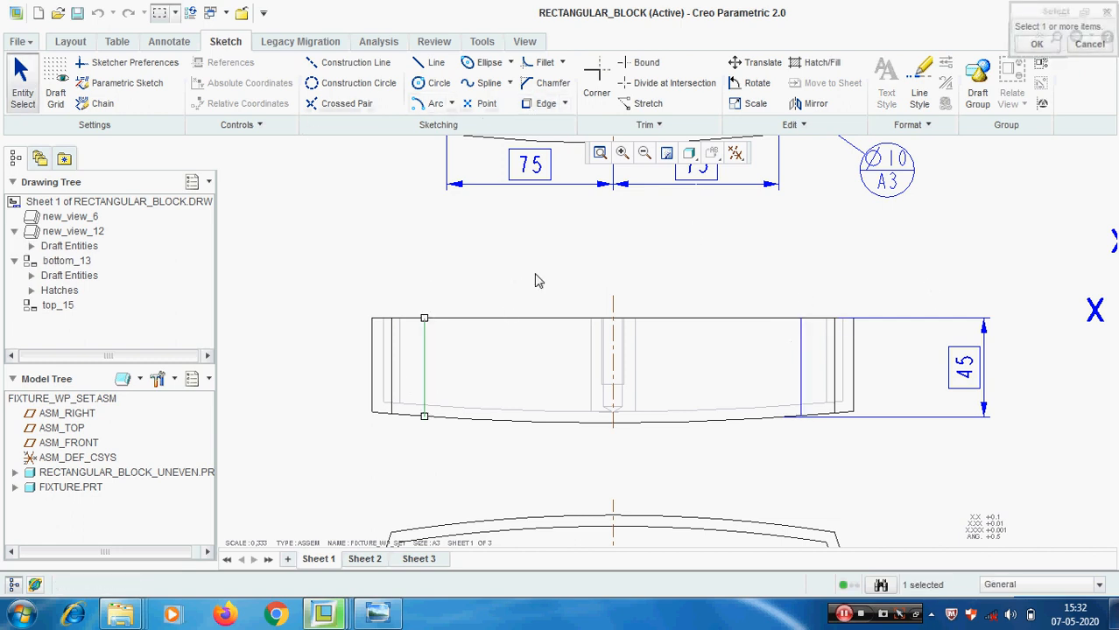
Hide the Project 2 feature in the RECTANGULAR_BLOCK_UNEVEN part window and return to the RECTANGULAR_BLOCK drawing
click(63, 473)
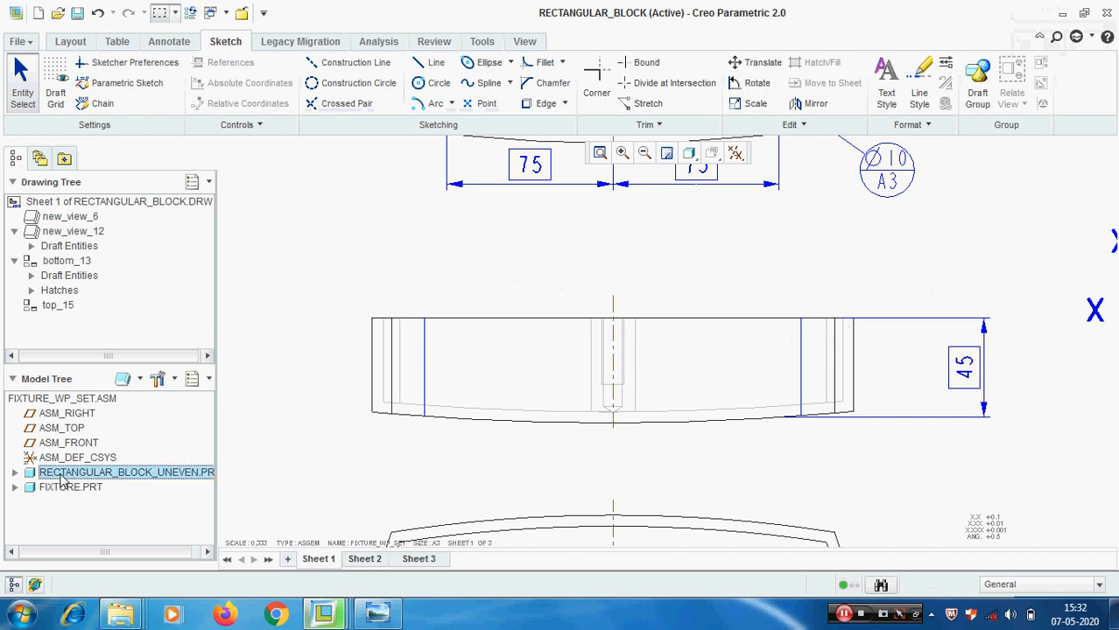
right_click(70, 473)
click(91, 357)
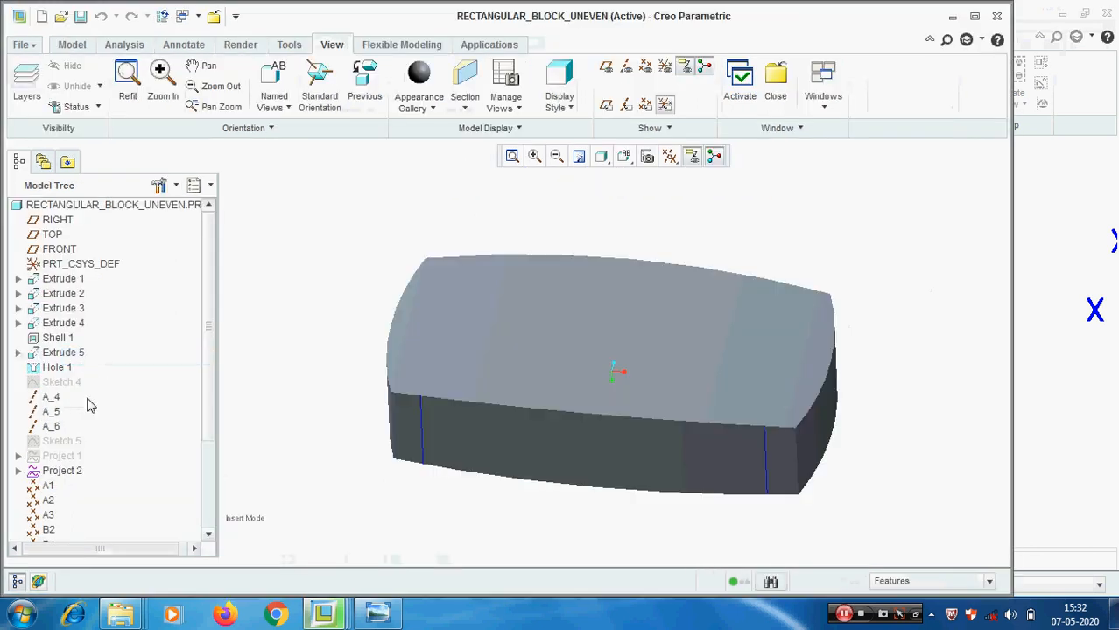
click(61, 471)
right_click(63, 471)
click(89, 437)
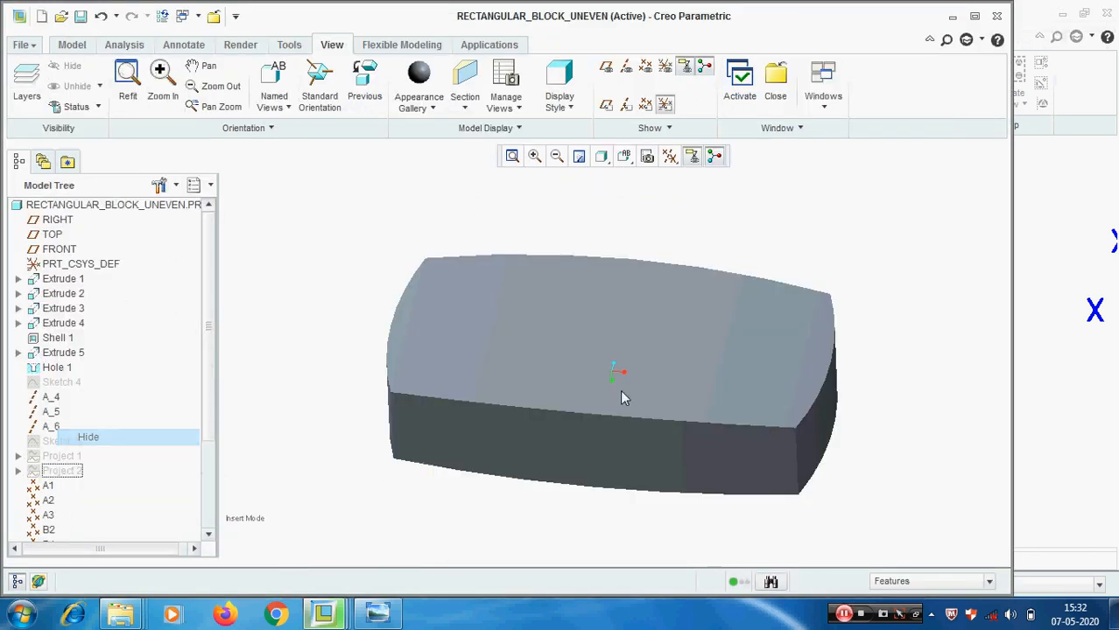
click(814, 98)
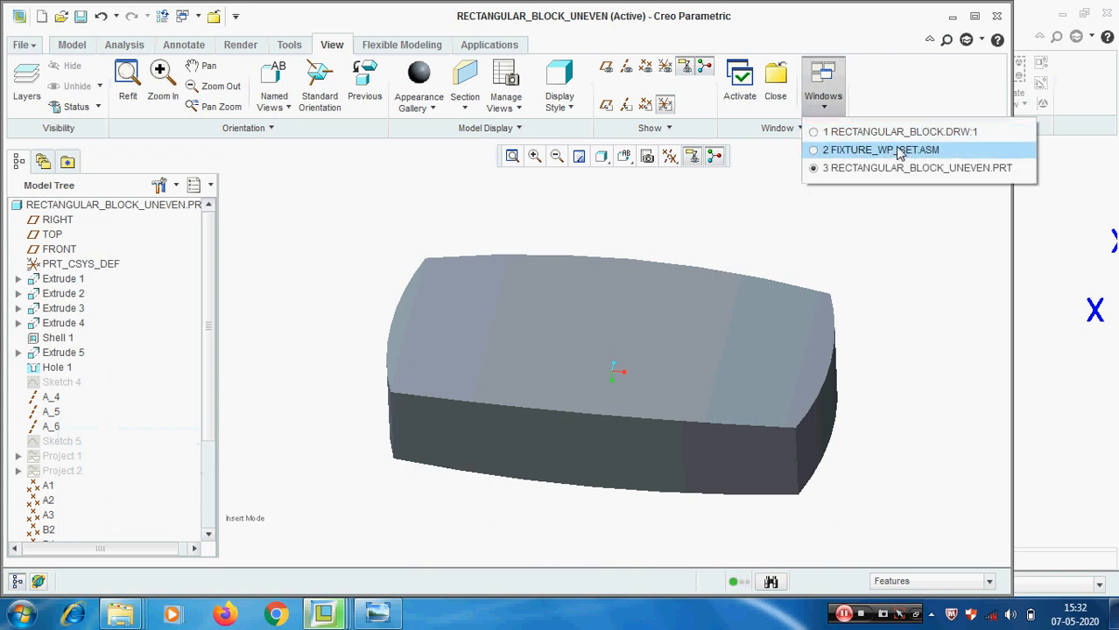
click(904, 131)
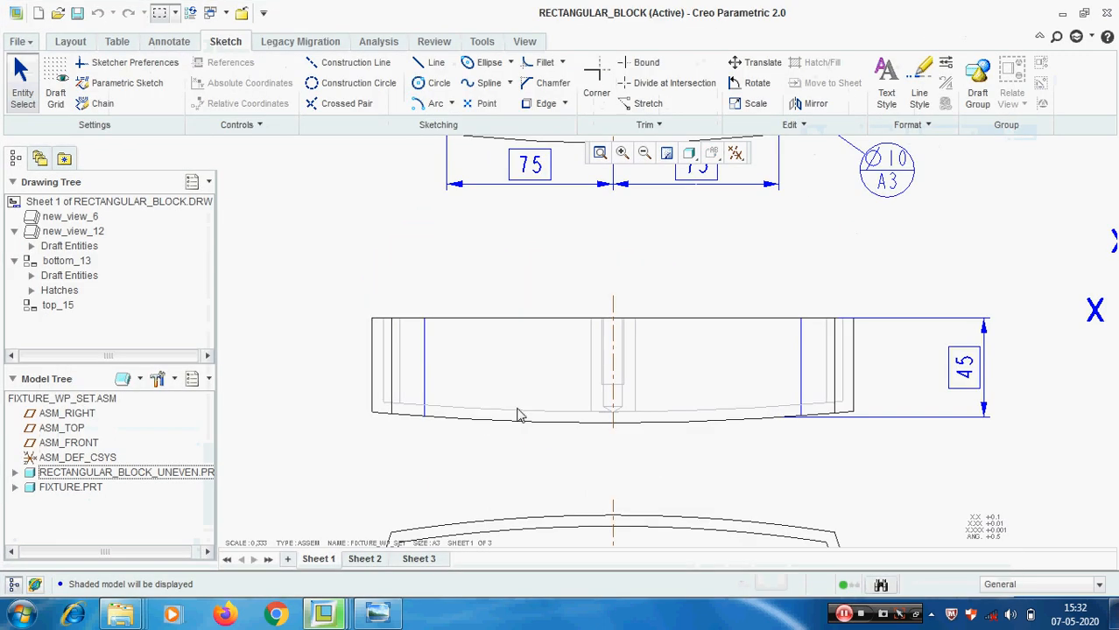
Set the line font of both vertical draft lines in the middle view to PHANTOMFONT
click(426, 392)
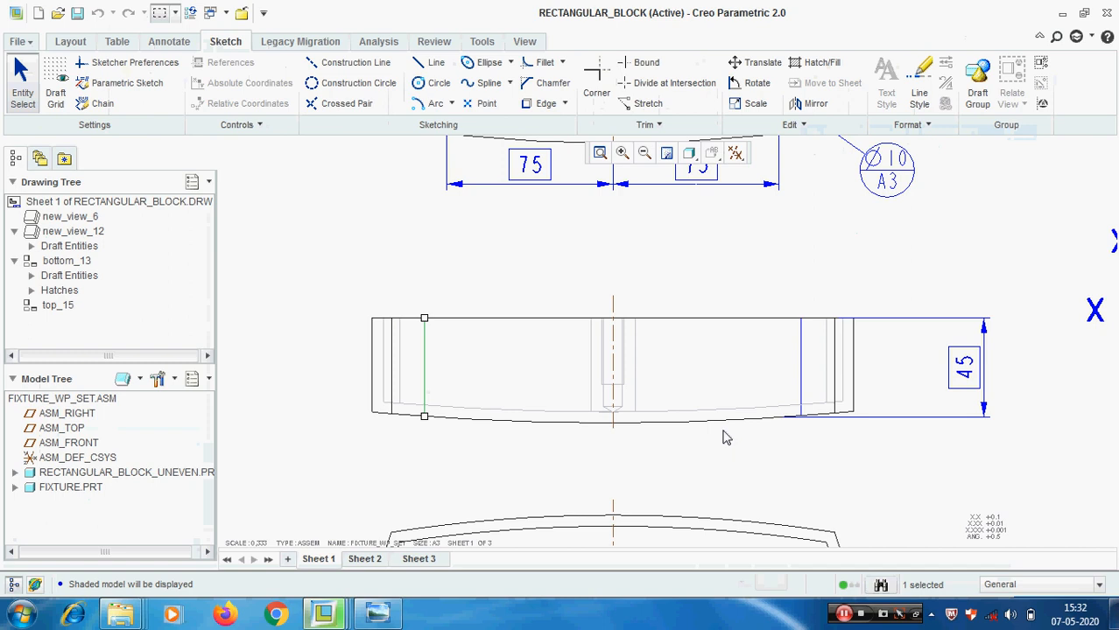
click(801, 392)
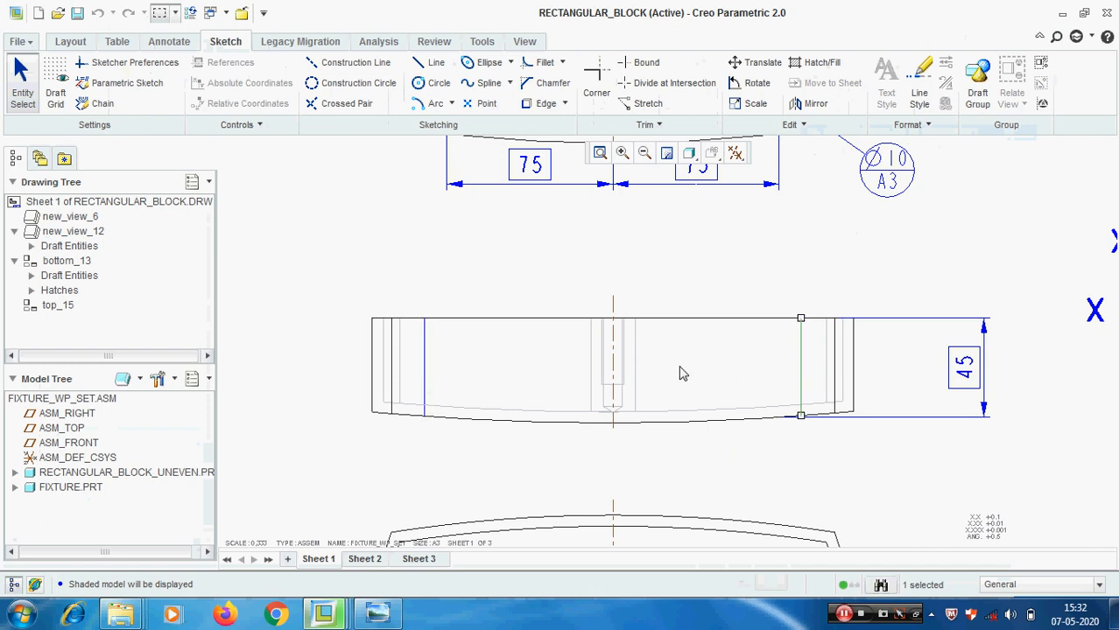
ctrl+click(427, 402)
right_click(487, 382)
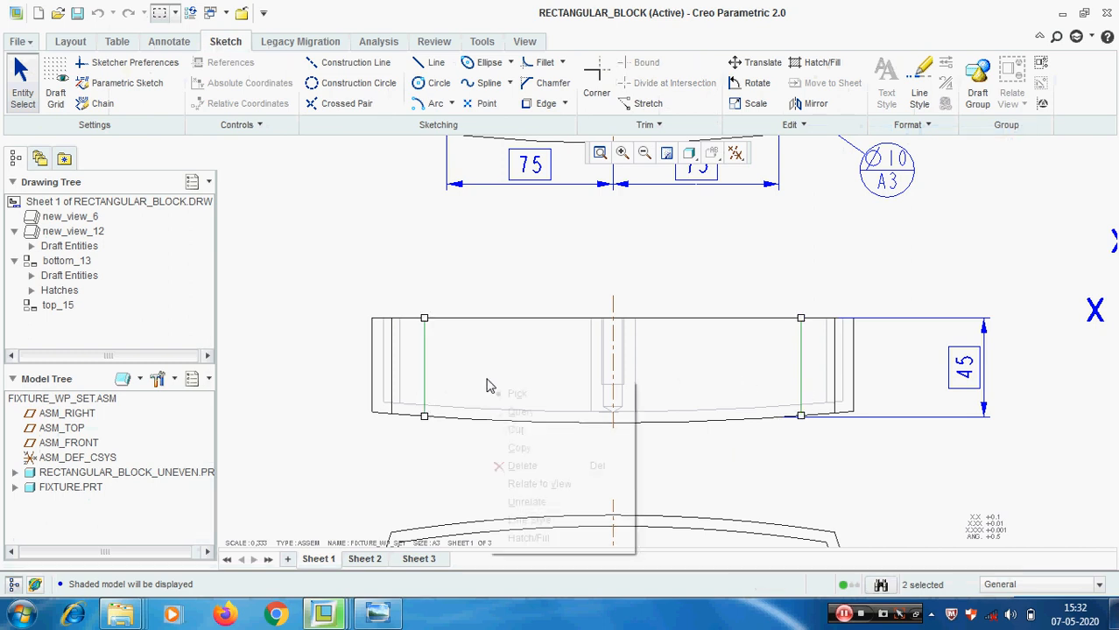
click(584, 522)
click(1101, 228)
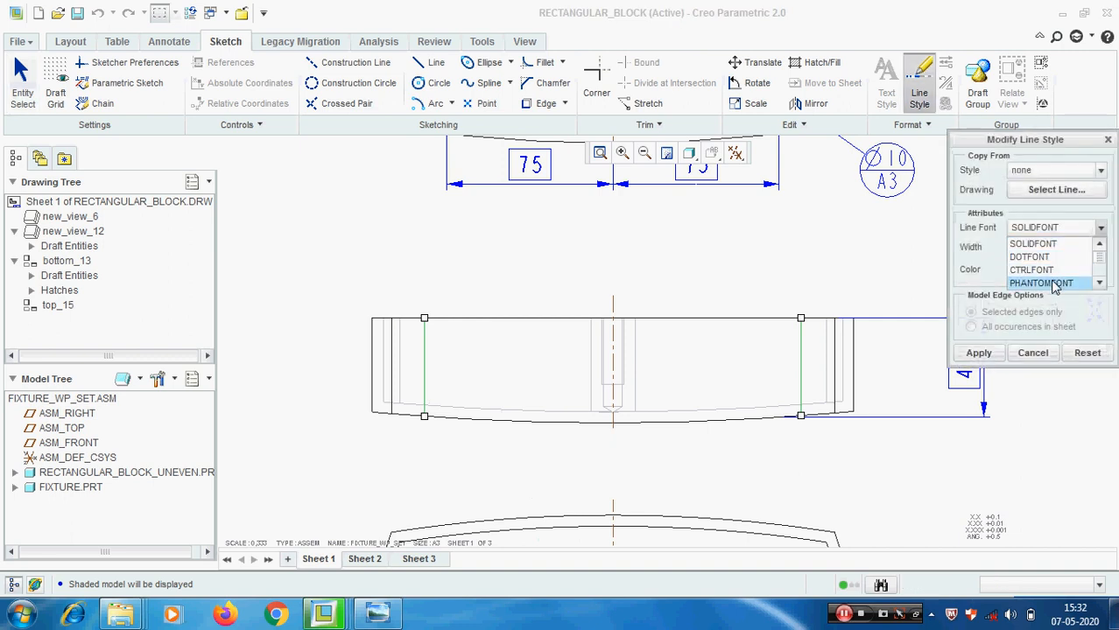
click(1053, 284)
click(979, 353)
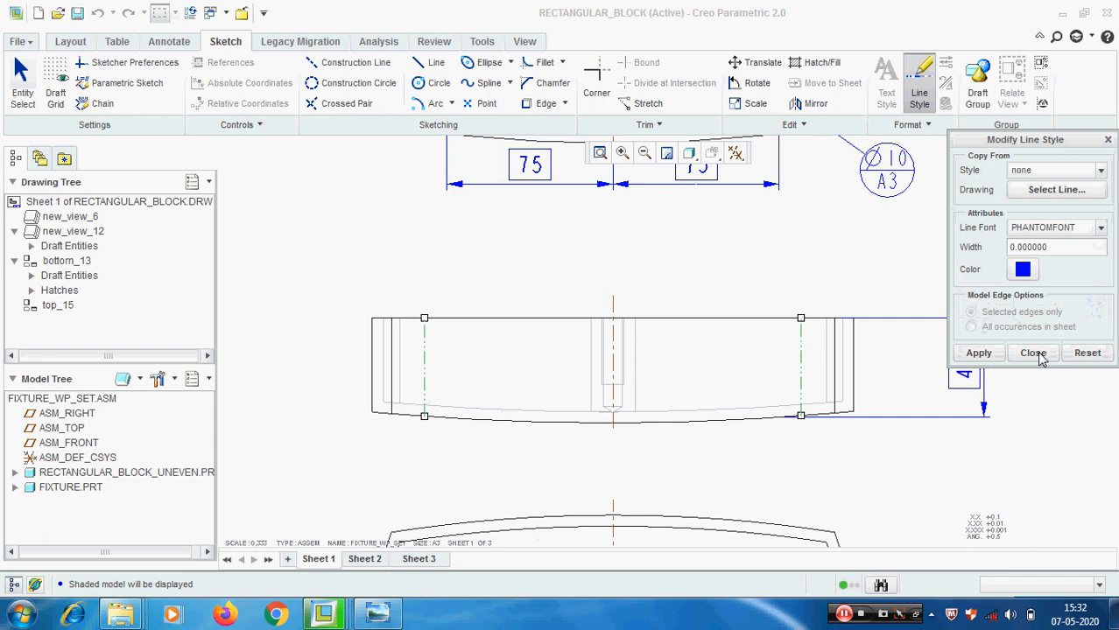
click(1038, 355)
Dimension the horizontal distance from the middle view's centre axis to each of the two phantom lines, placing both dimensions below the view
scroll(662, 387, down, 3)
middle_drag(850, 467, 865, 442)
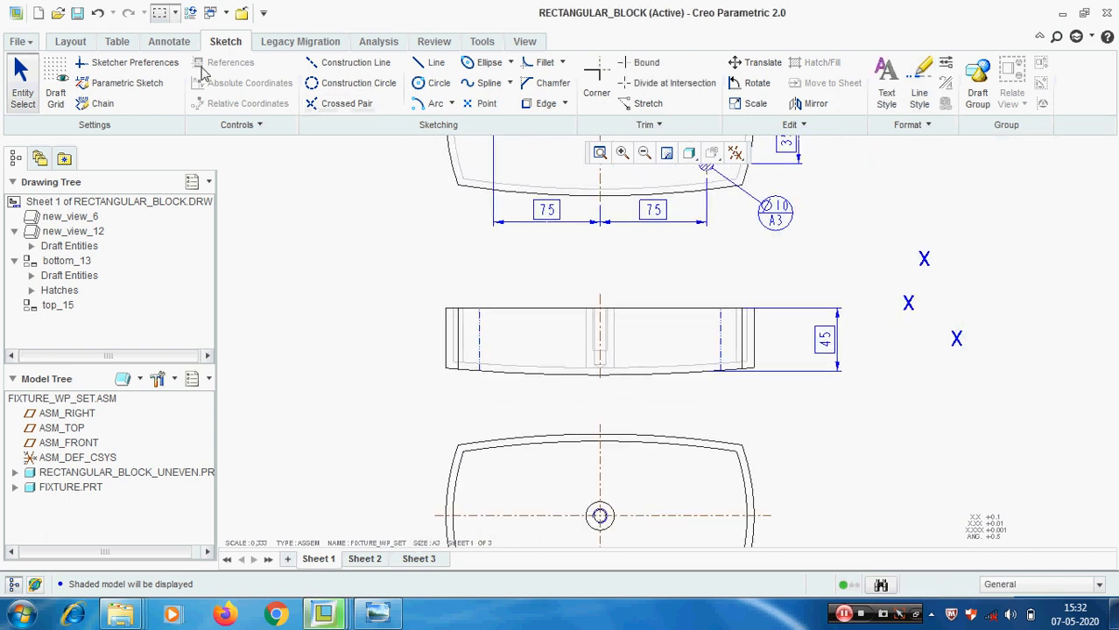
click(178, 42)
click(300, 62)
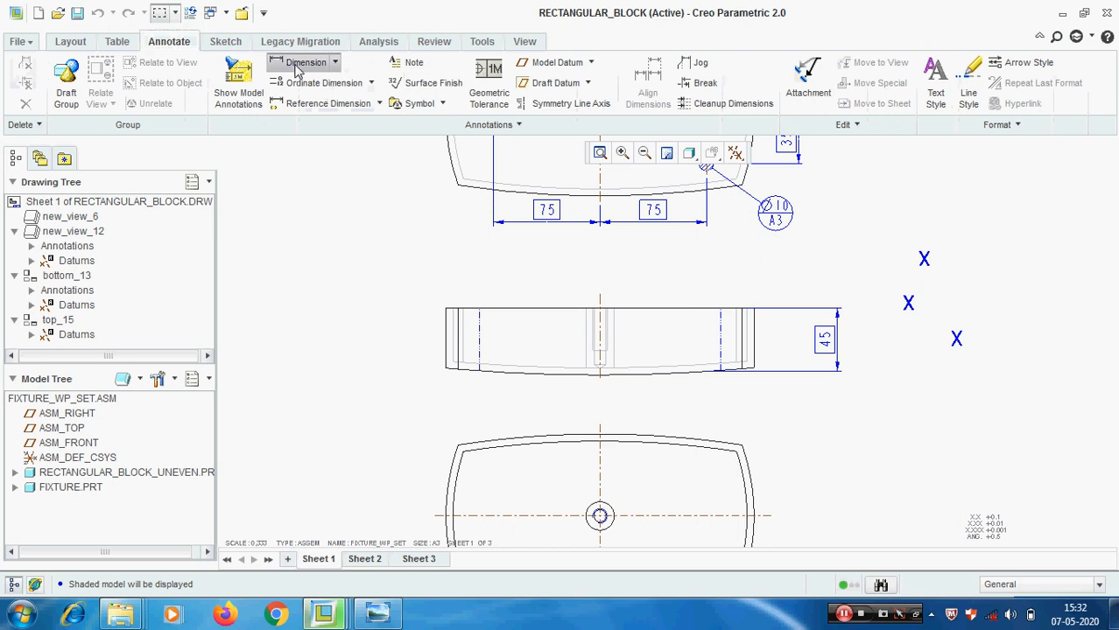
click(480, 344)
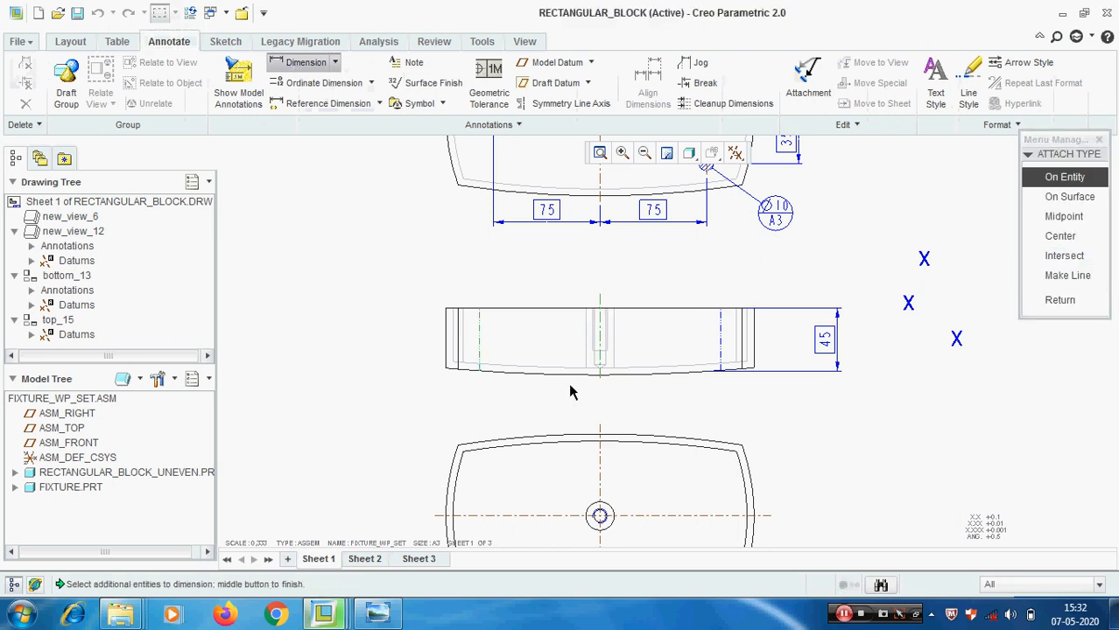
middle_click(596, 399)
click(601, 308)
click(721, 358)
middle_click(681, 404)
scroll(649, 302, up, 1)
scroll(655, 377, down, 1)
middle_drag(609, 347, 621, 236)
scroll(646, 404, up, 2)
click(1055, 300)
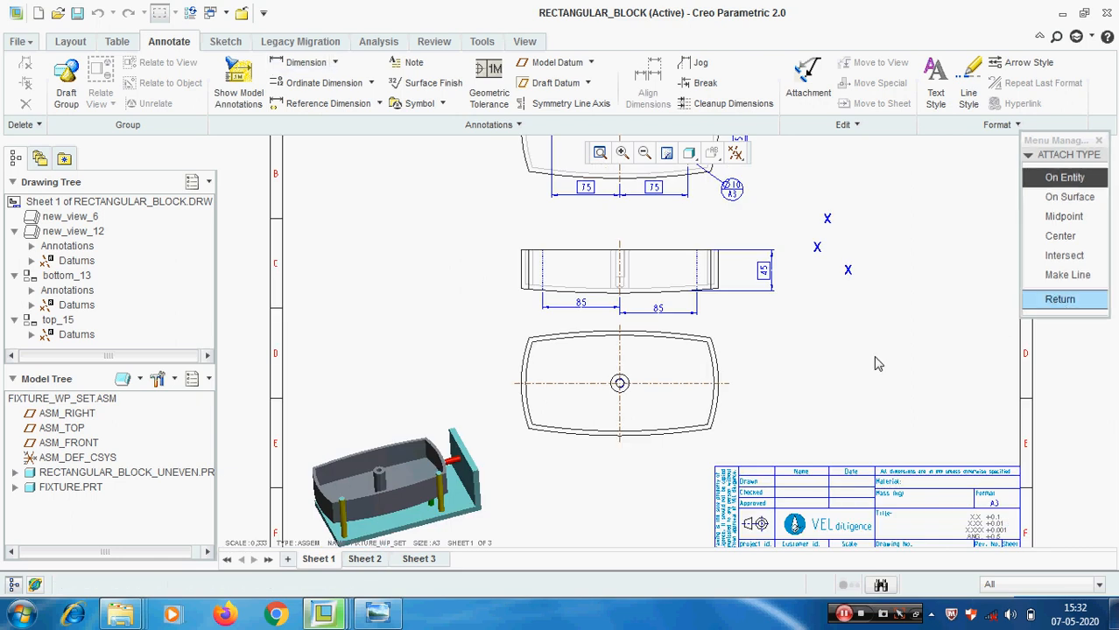
Move the lowest orthographic view further down to leave more room below the middle view's dimensions
click(661, 378)
drag(641, 375, 637, 400)
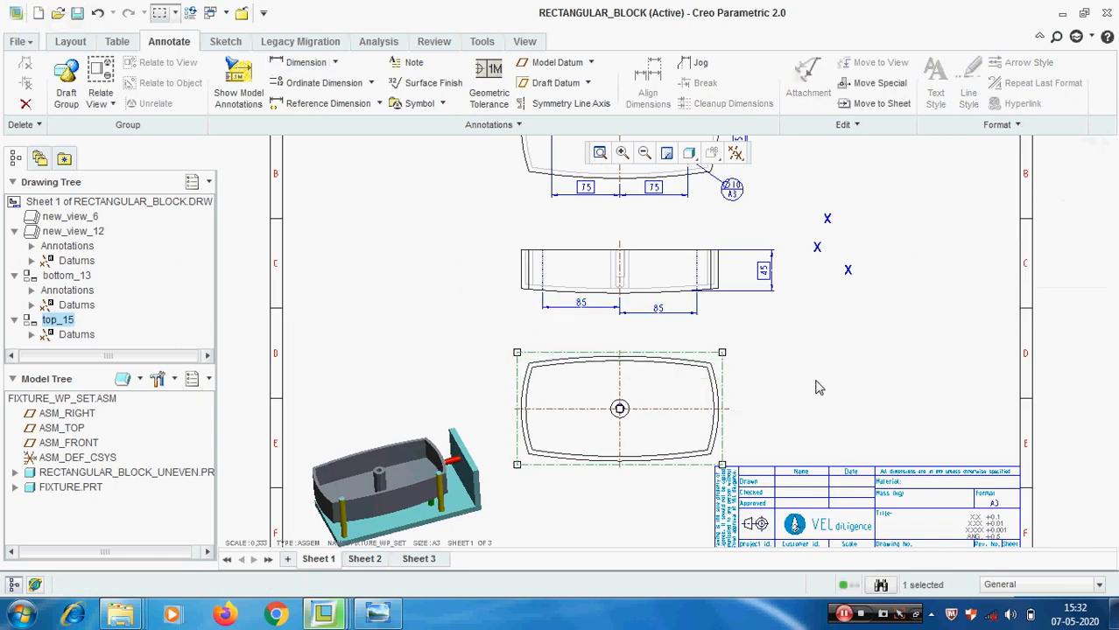
click(815, 382)
Set the display of the two horizontal dimensions below the middle view to Basic
scroll(806, 411, down, 1)
drag(523, 273, 527, 280)
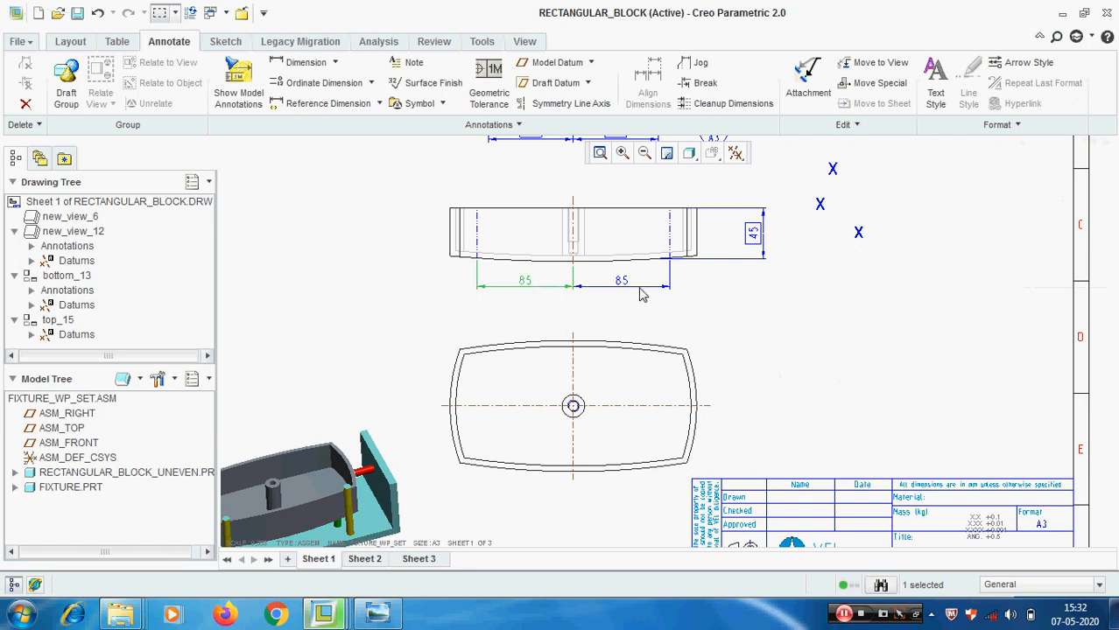
ctrl+click(625, 281)
right_click(625, 281)
click(729, 475)
click(733, 163)
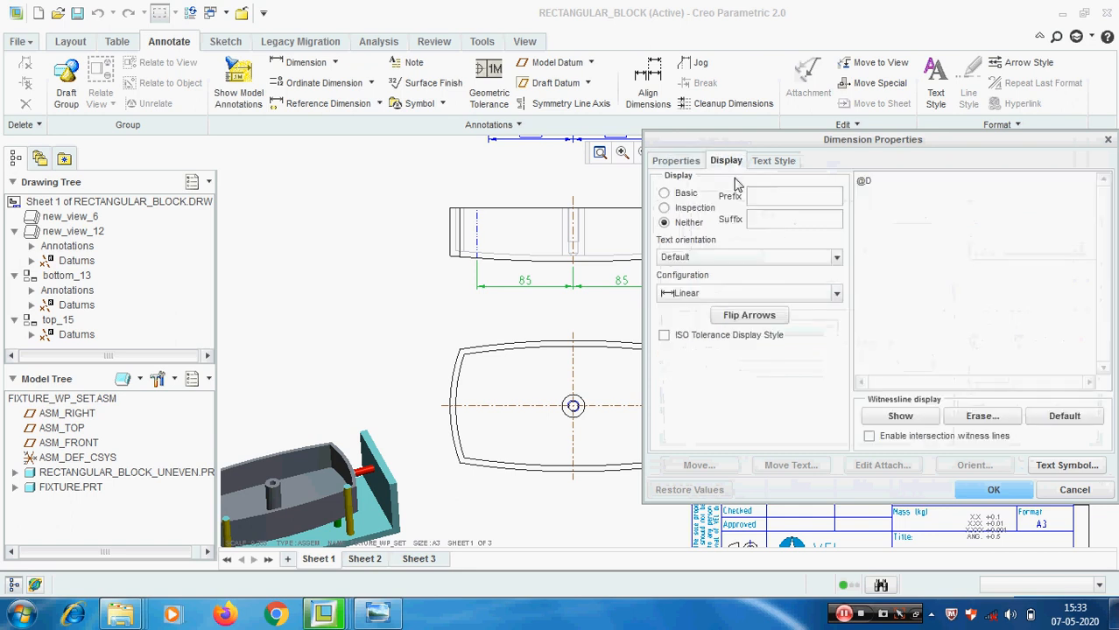
click(665, 193)
click(989, 491)
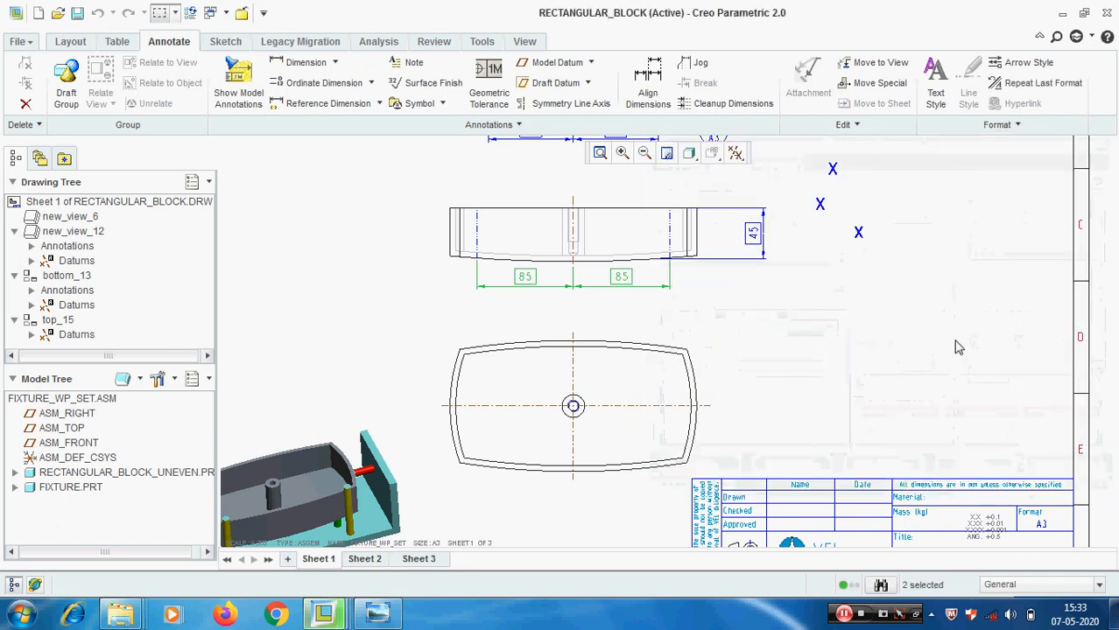
Turn on the display of datum points in the drawing views
scroll(767, 375, down, 3)
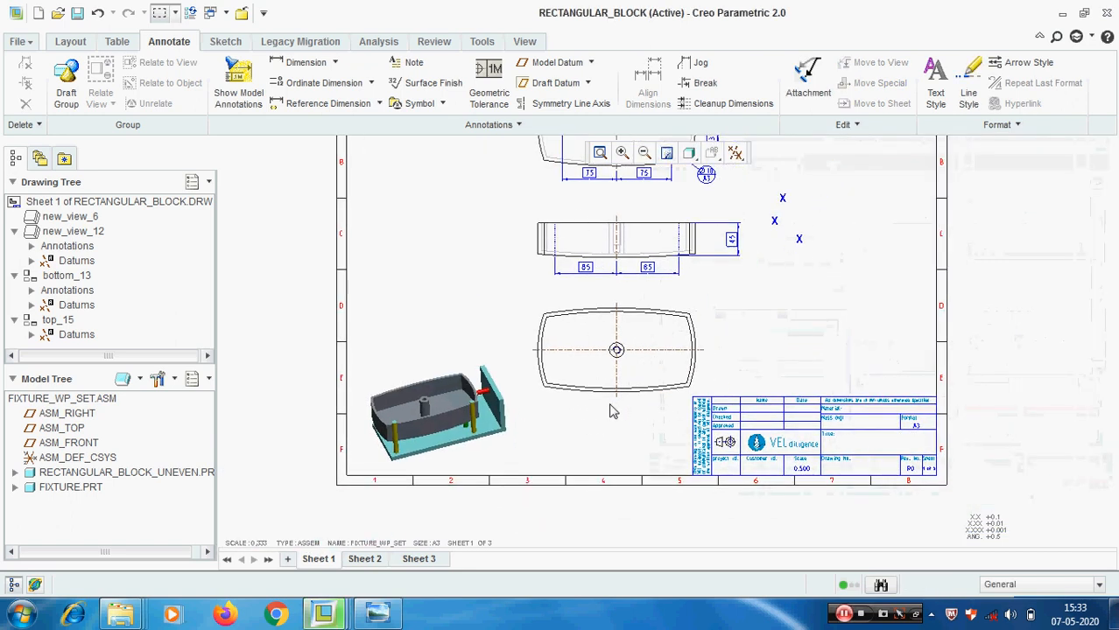
click(735, 153)
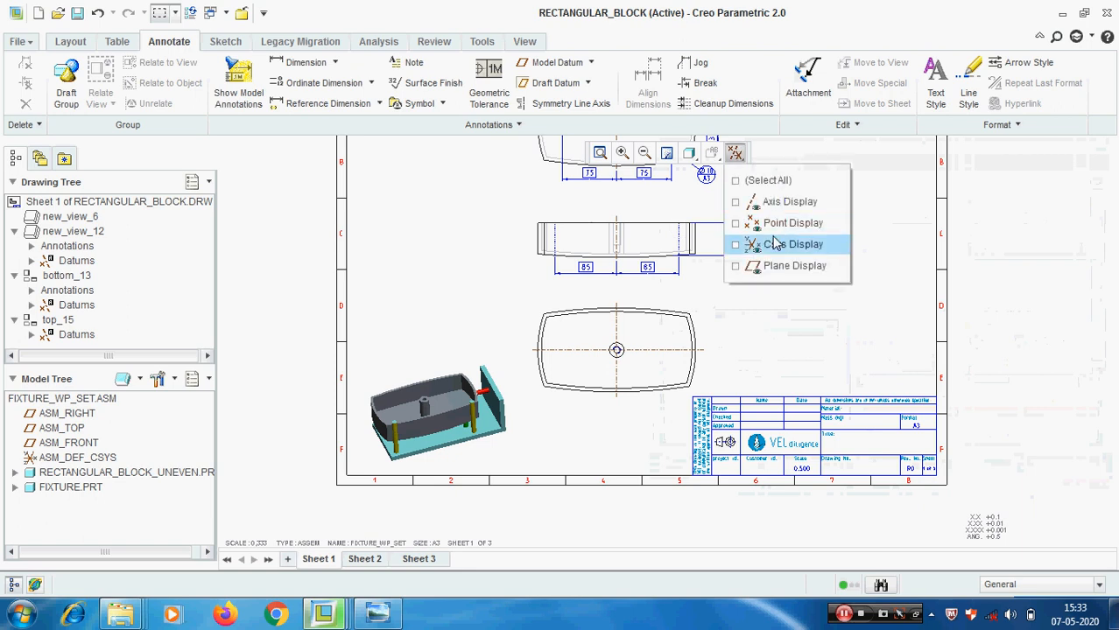
scroll(644, 413, up, 3)
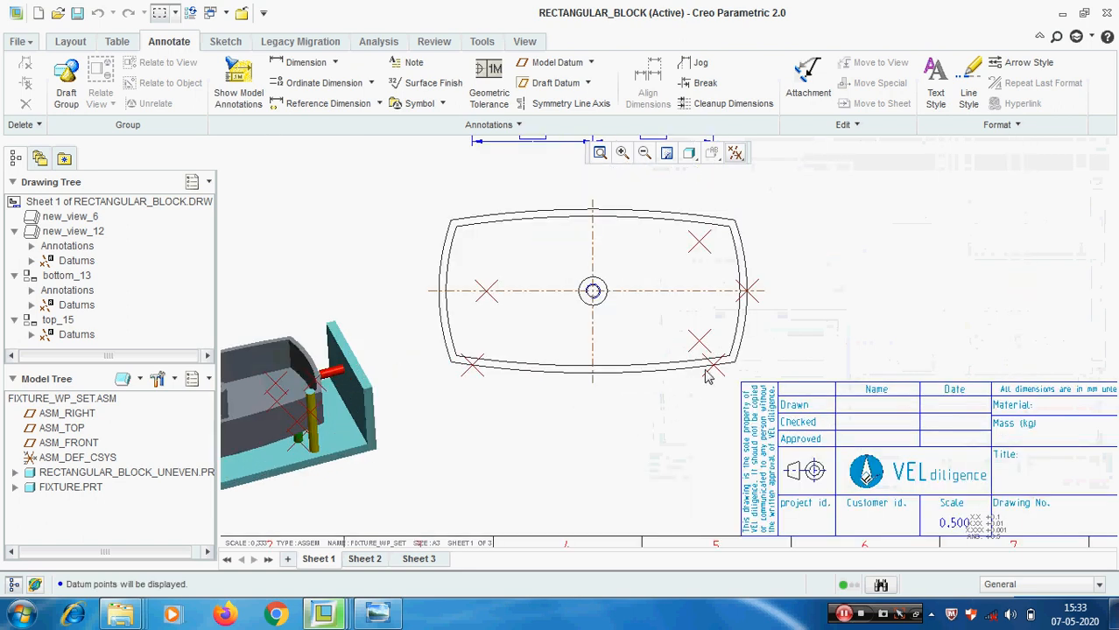
scroll(515, 398, down, 2)
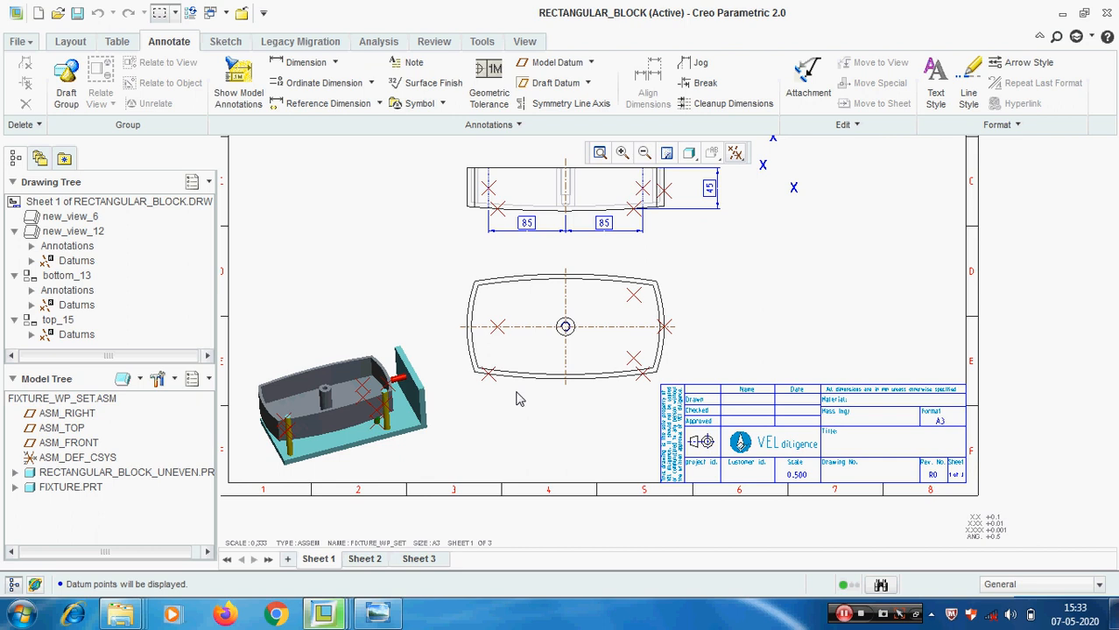
scroll(679, 267, down, 1)
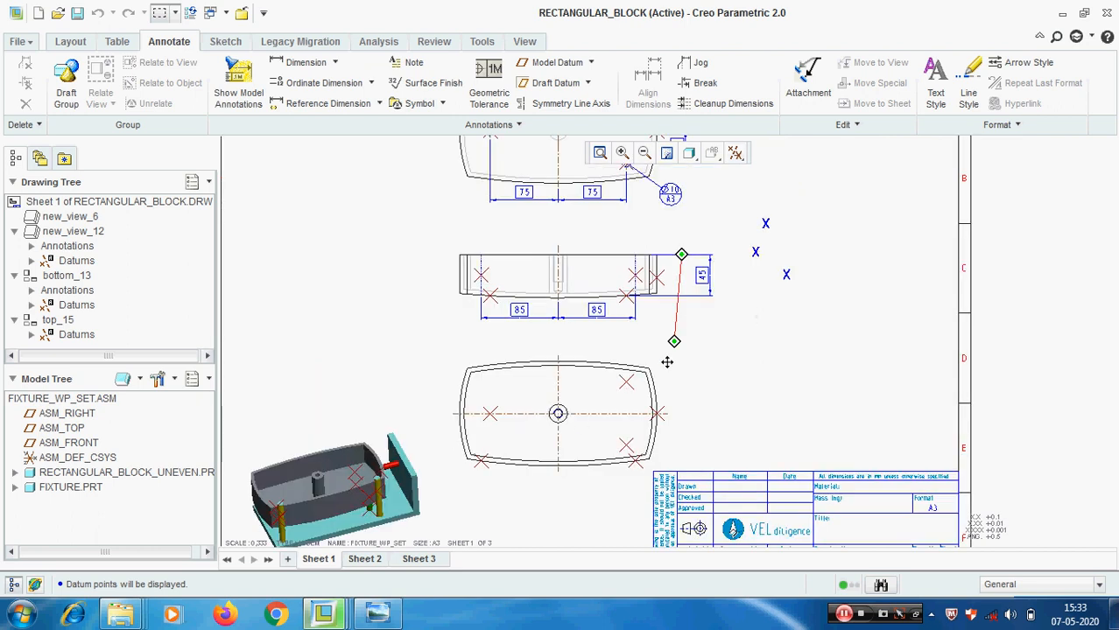
middle_drag(675, 269, 646, 414)
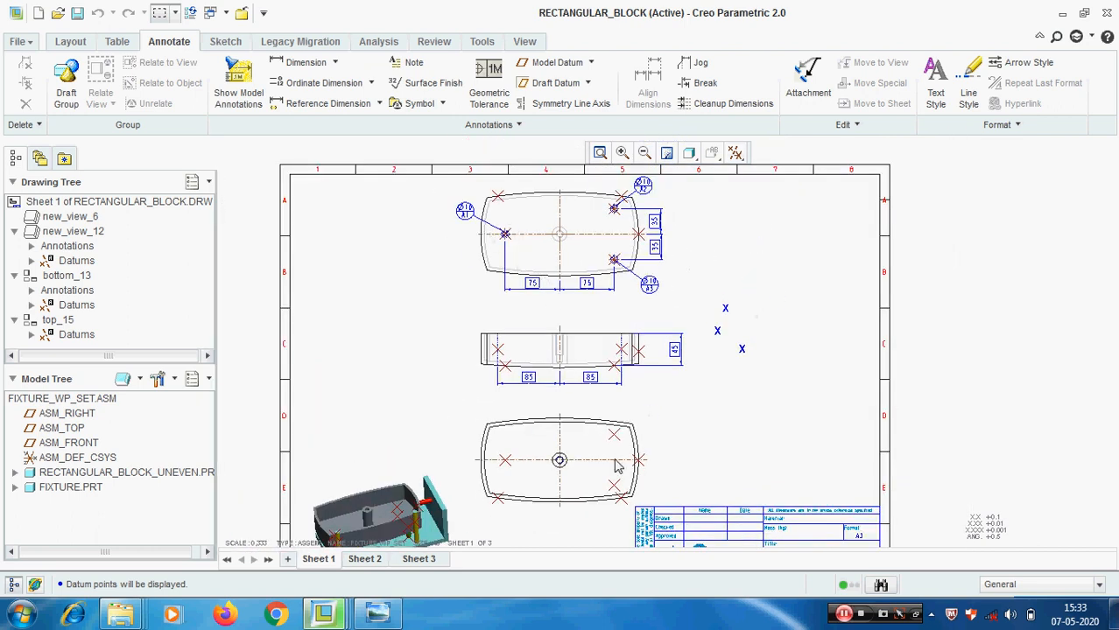
Start a custom drawing symbol and browse for its definition in C:\Program Files\PTC\Creo 2.0\Common Files\M040\symbols
click(415, 105)
click(951, 193)
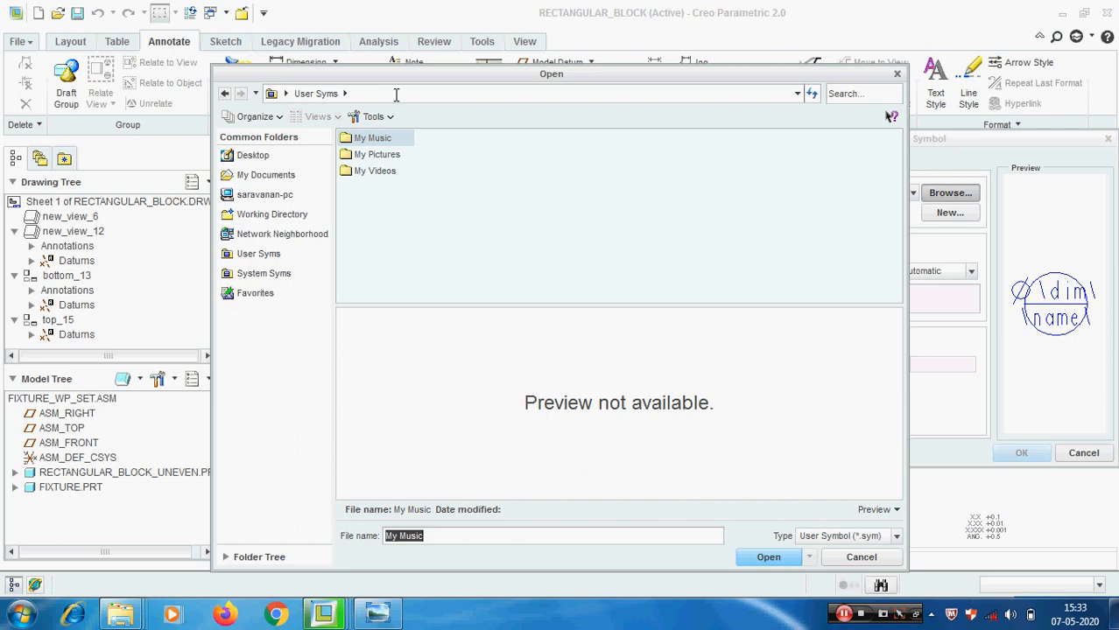
click(395, 93)
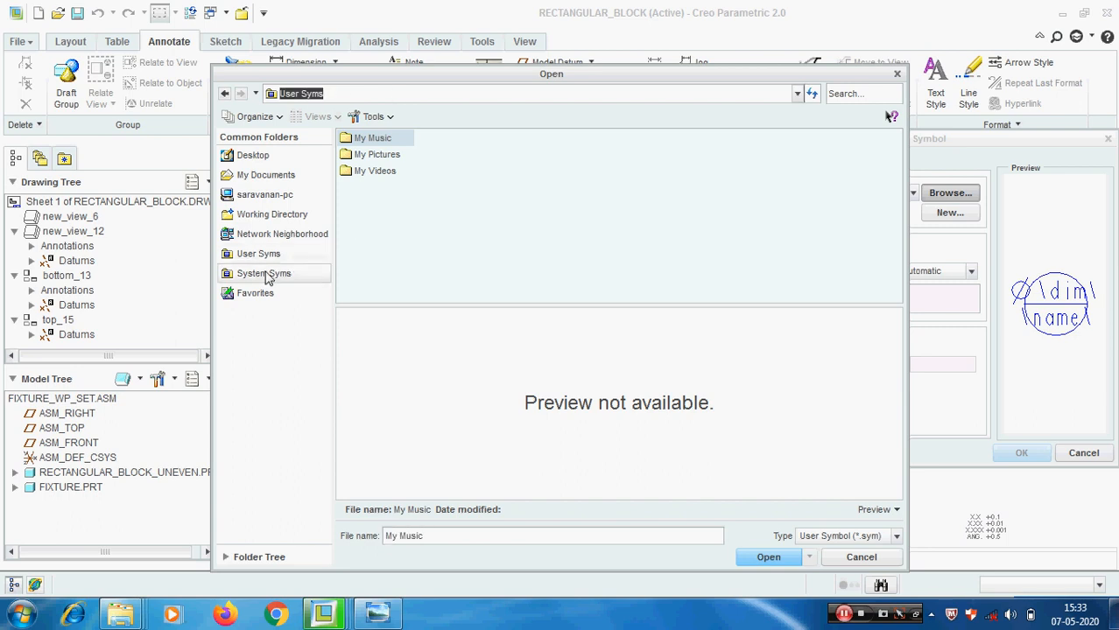
click(230, 194)
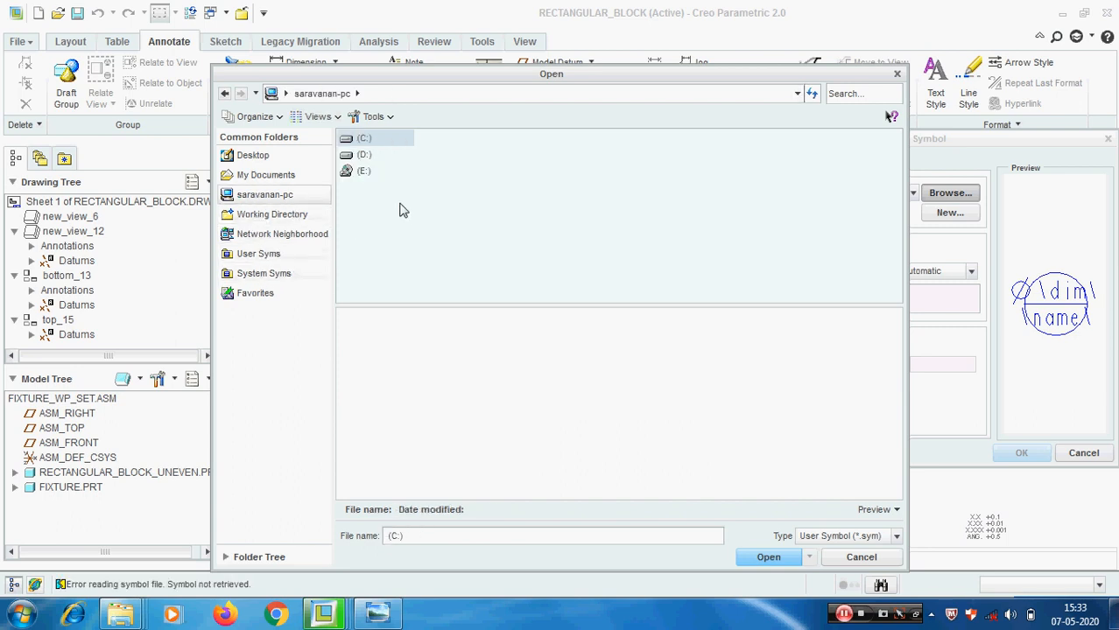
double_click(366, 156)
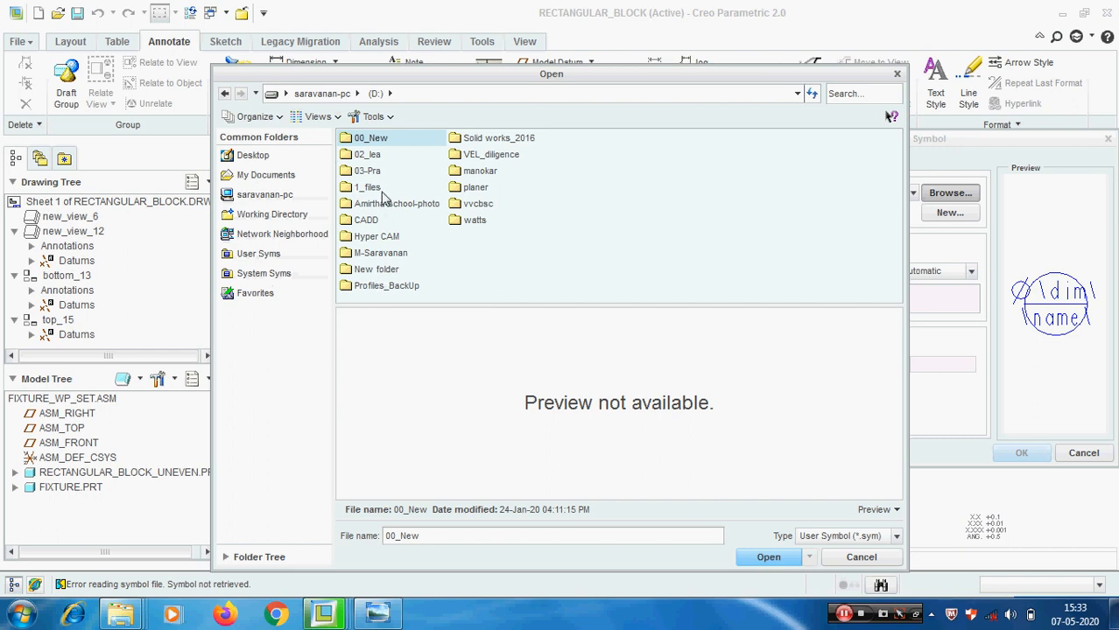
click(324, 93)
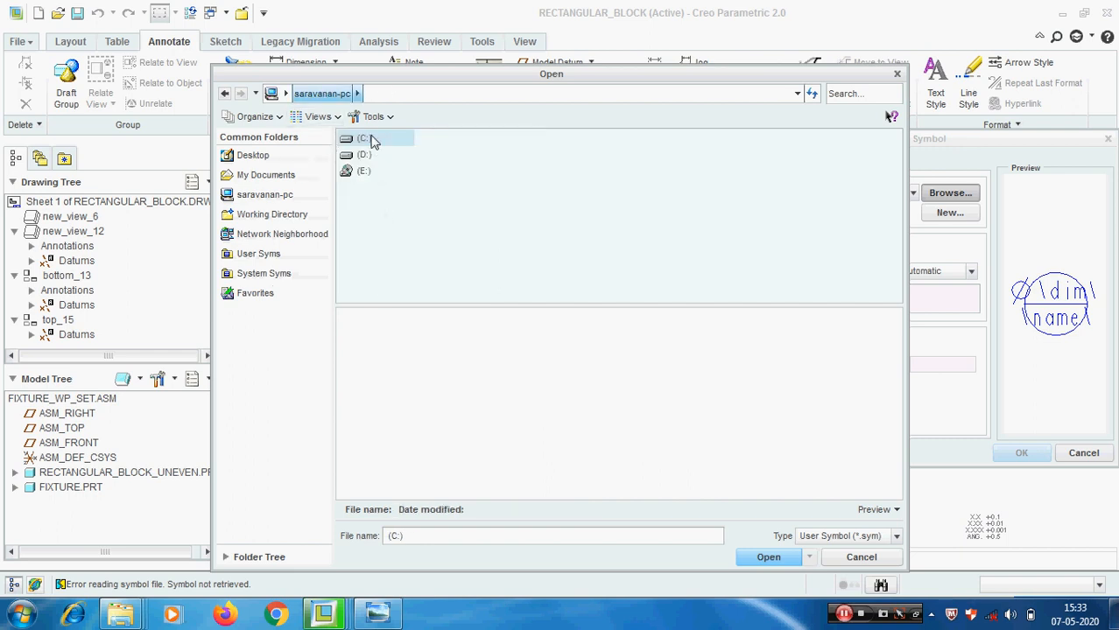
double_click(368, 138)
double_click(389, 172)
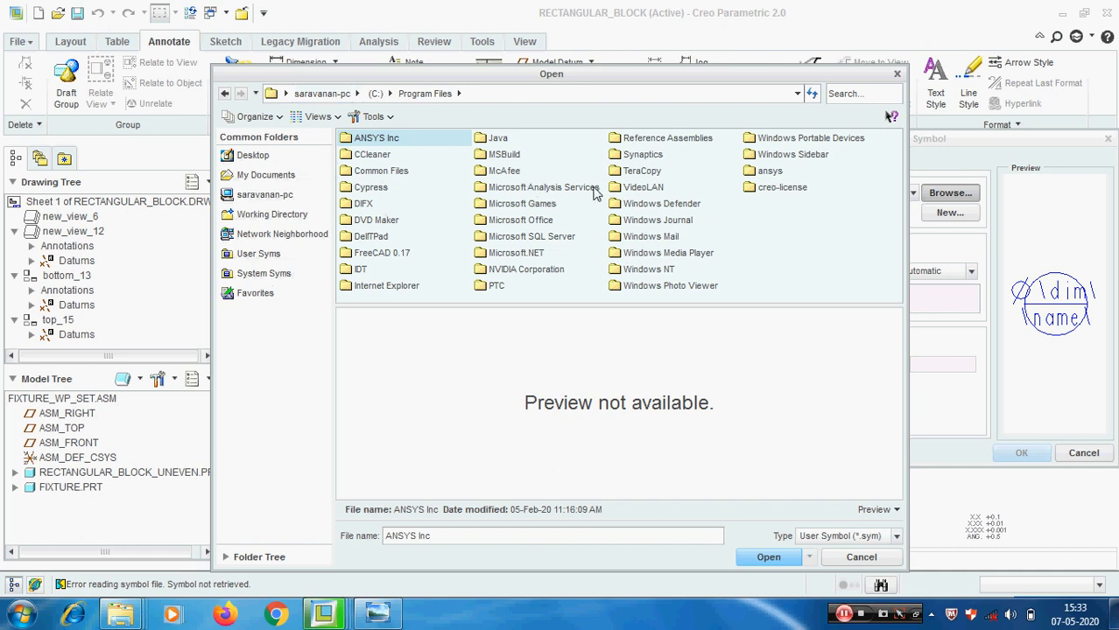
double_click(495, 285)
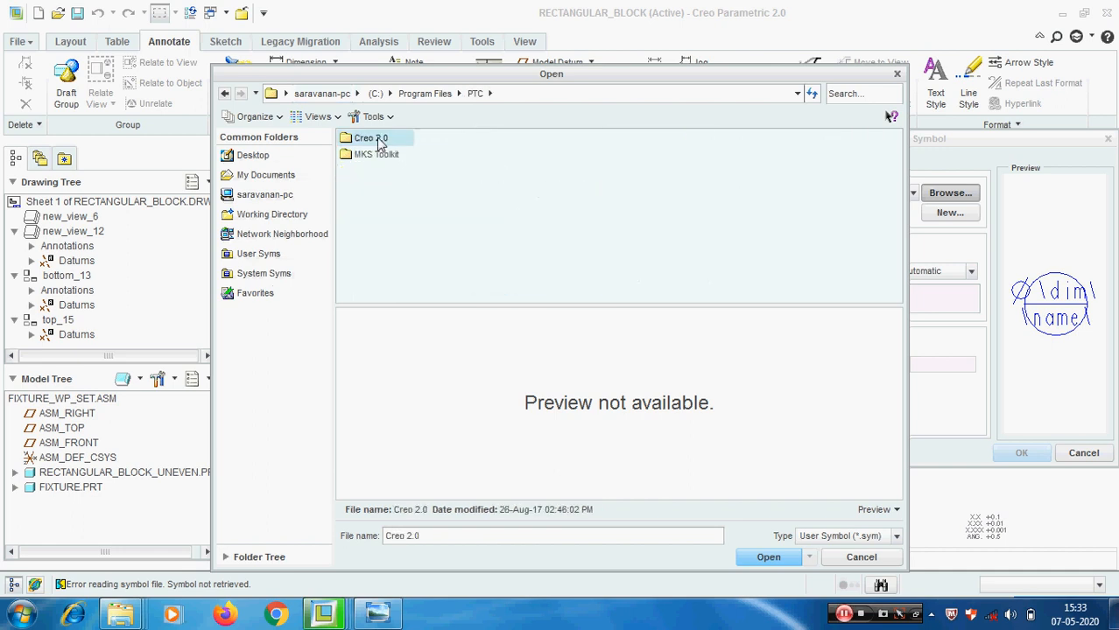
double_click(380, 140)
double_click(383, 142)
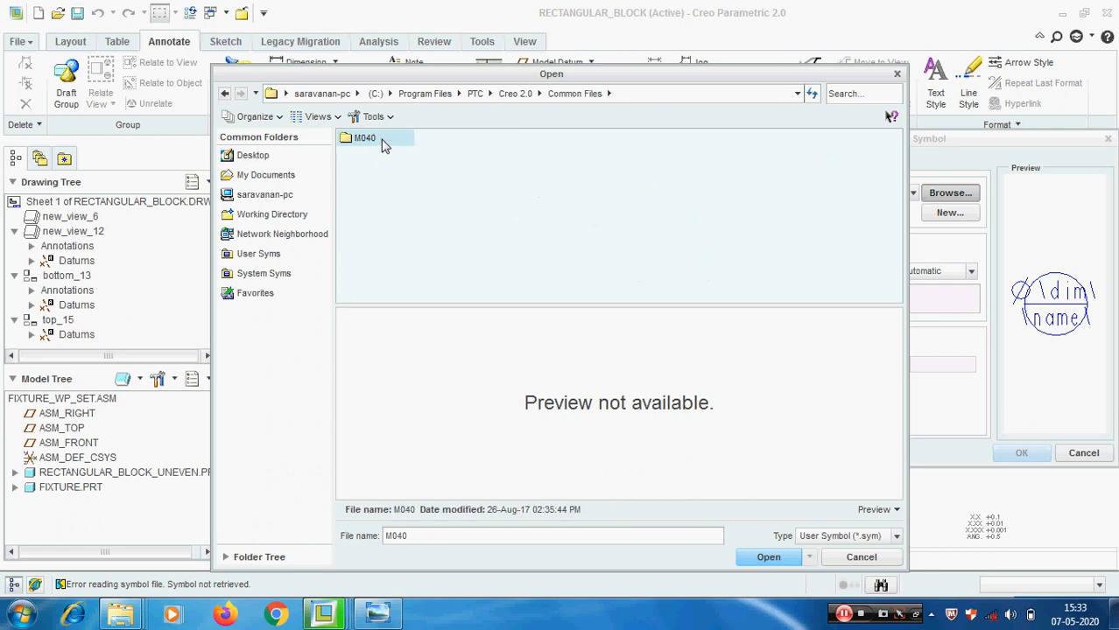
double_click(382, 141)
double_click(543, 236)
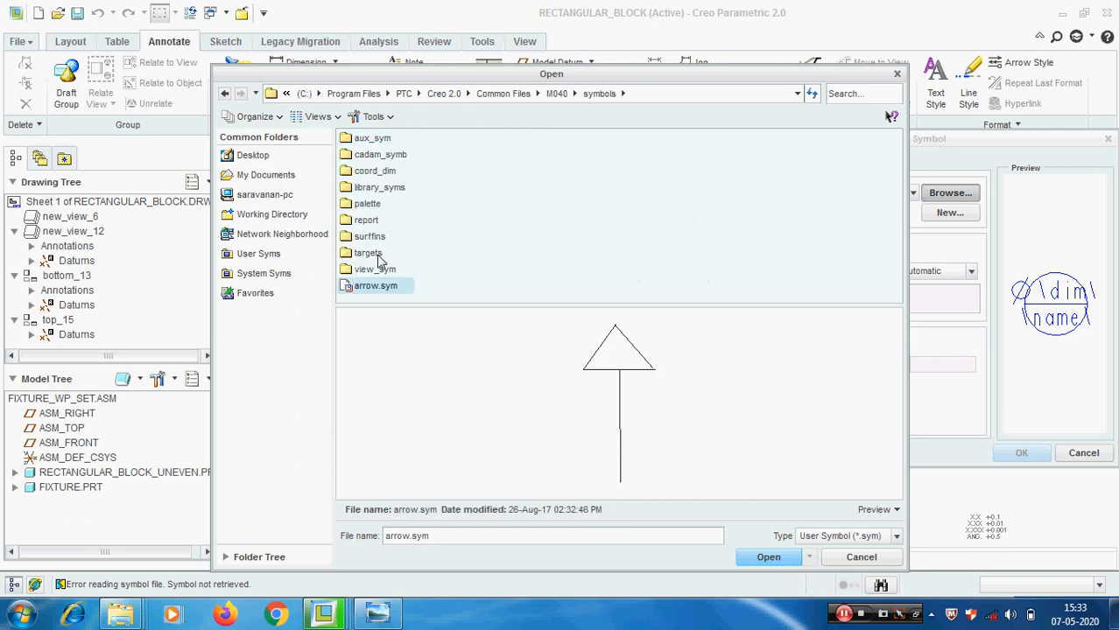
Load target.sym from the single subfolder of targets as the symbol definition
double_click(368, 253)
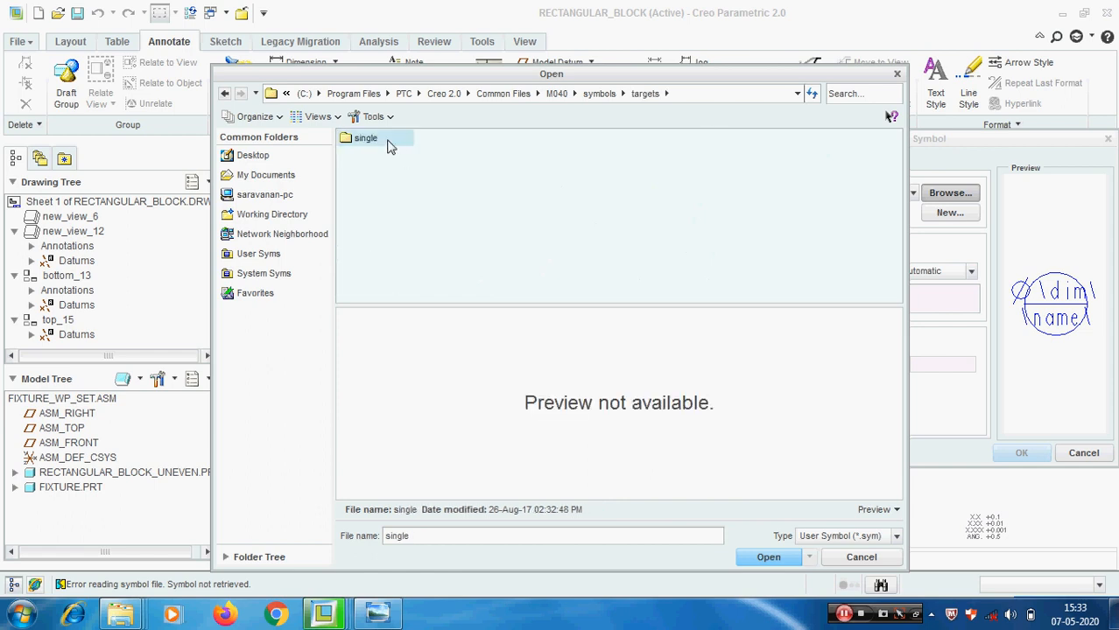
double_click(366, 139)
click(378, 221)
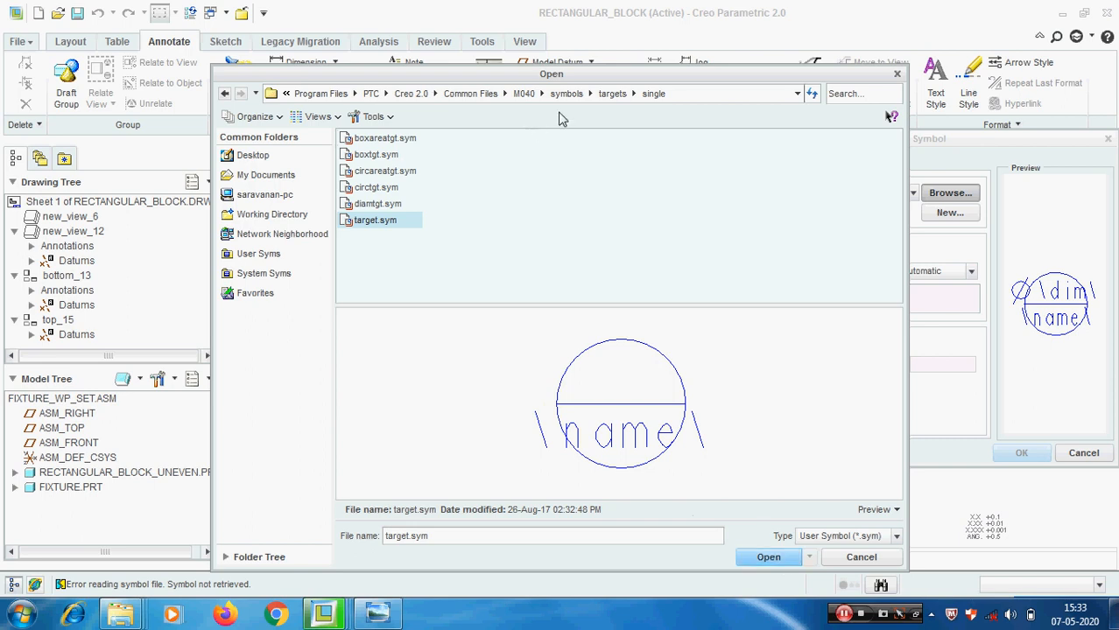
click(688, 93)
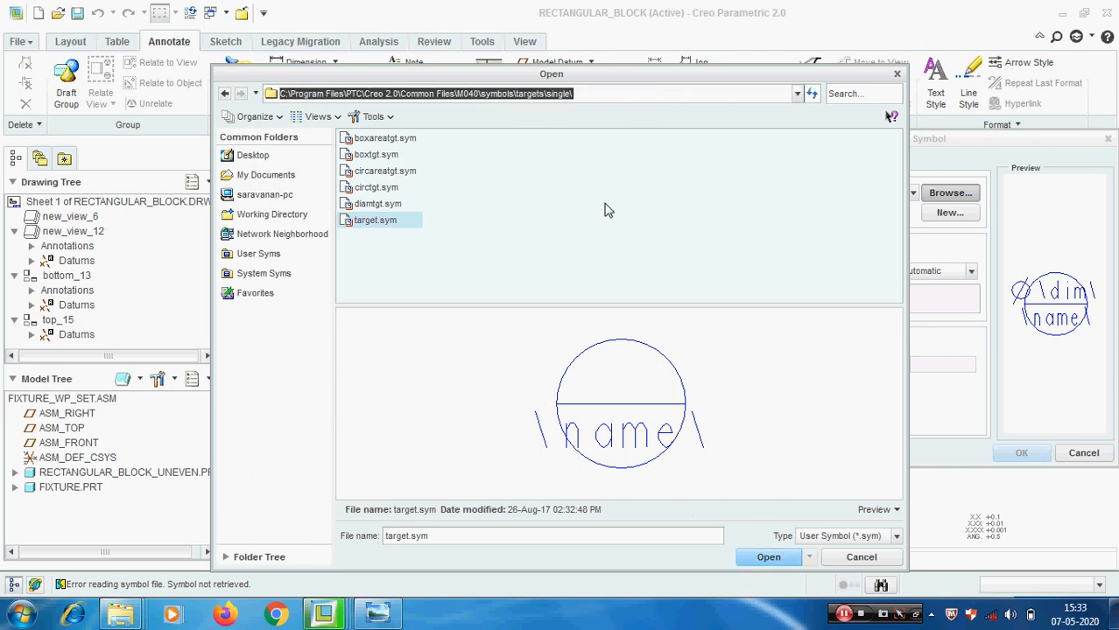
click(768, 557)
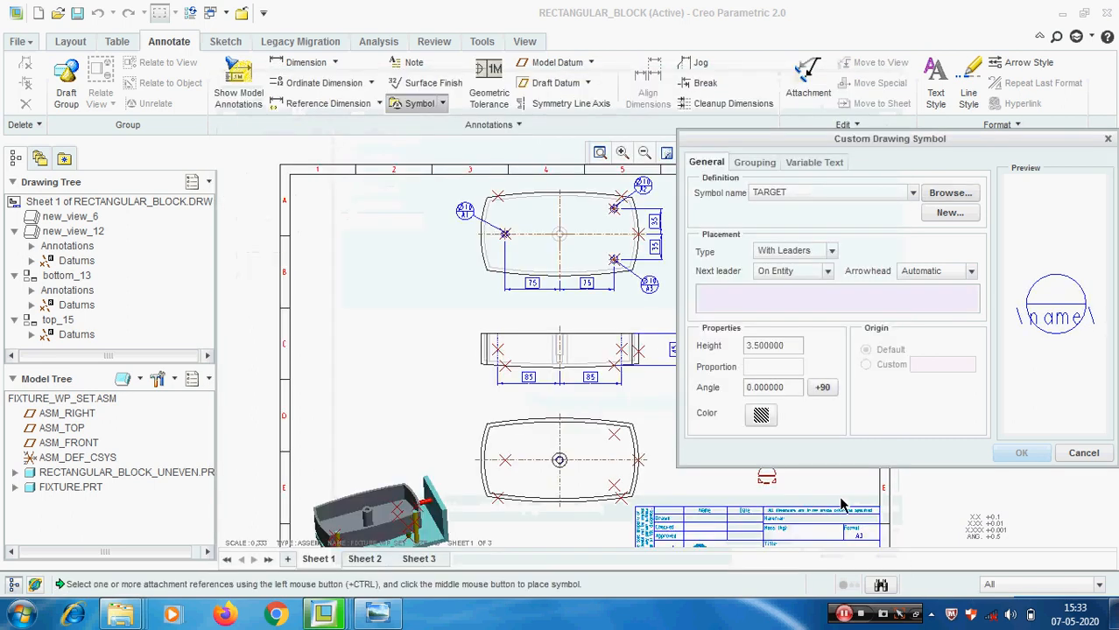
Place a TARGET symbol with a leader on each of the two phantom lines in the middle view
scroll(455, 297, up, 5)
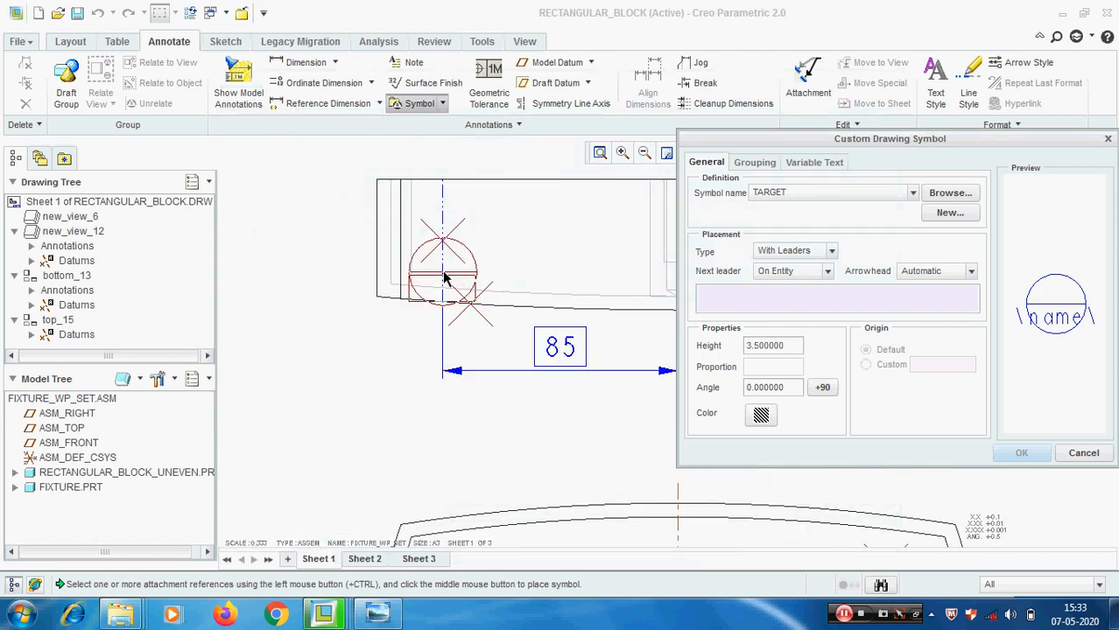
click(440, 278)
scroll(336, 278, up, 6)
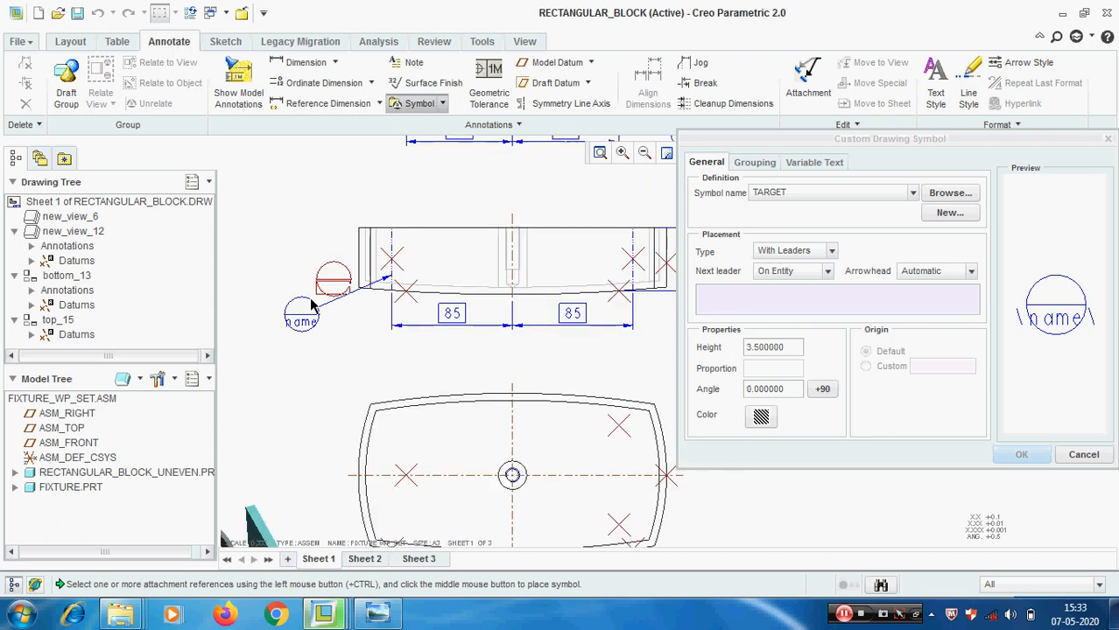
scroll(473, 294, down, 5)
click(483, 277)
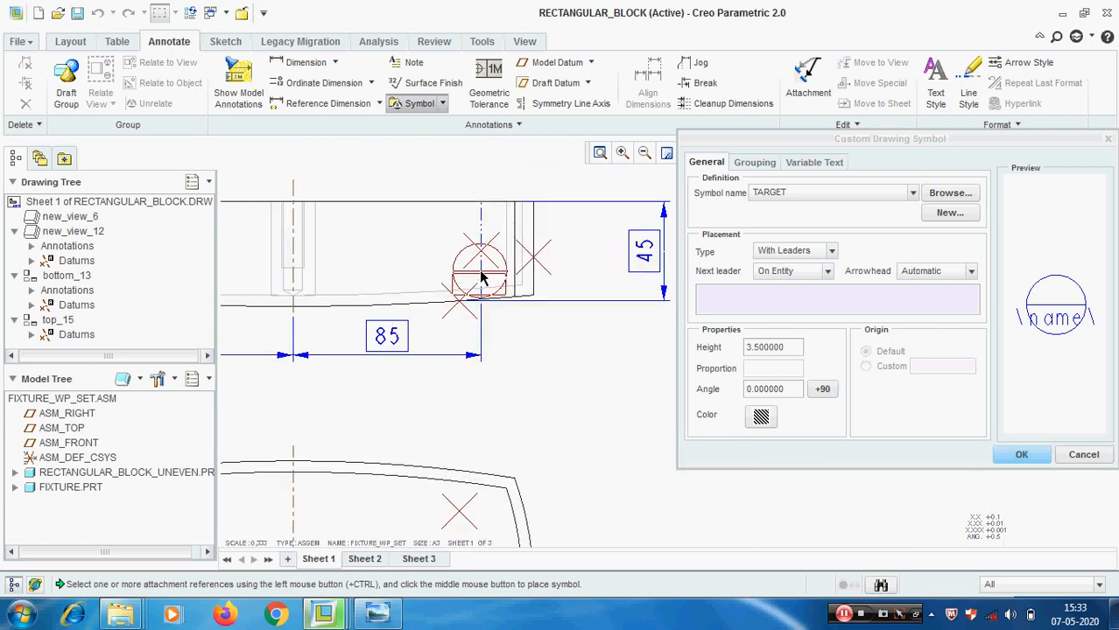
middle_click(593, 372)
Place TARGET symbols with leaders at the two datum points on the lower edge of the lowest orthographic view and finish symbol placement
scroll(585, 176, up, 5)
scroll(457, 299, down, 8)
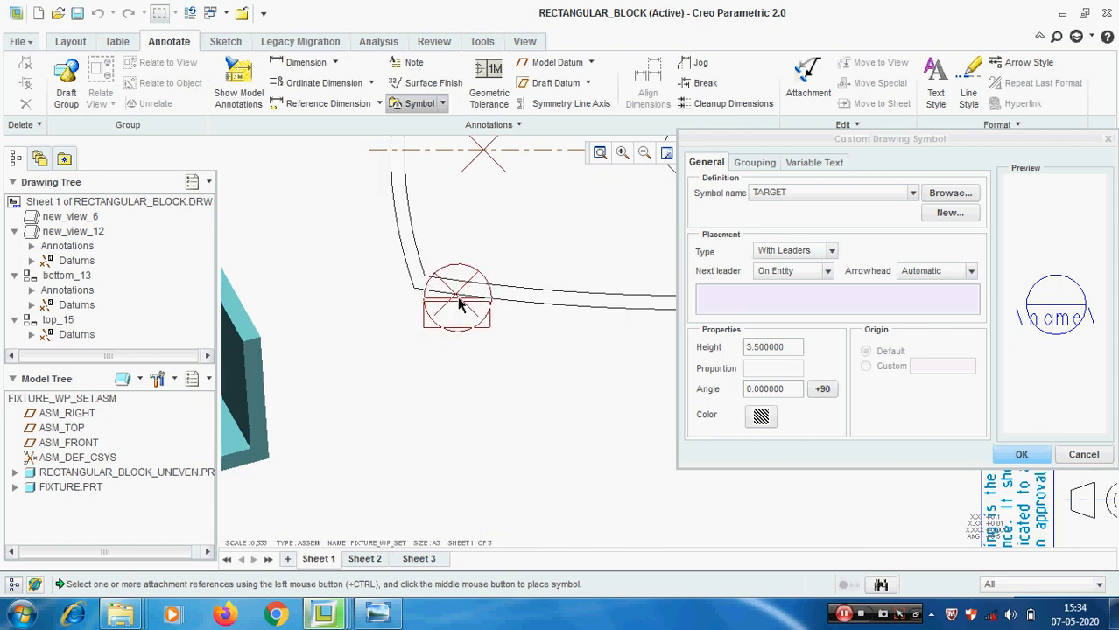
click(456, 292)
middle_click(400, 392)
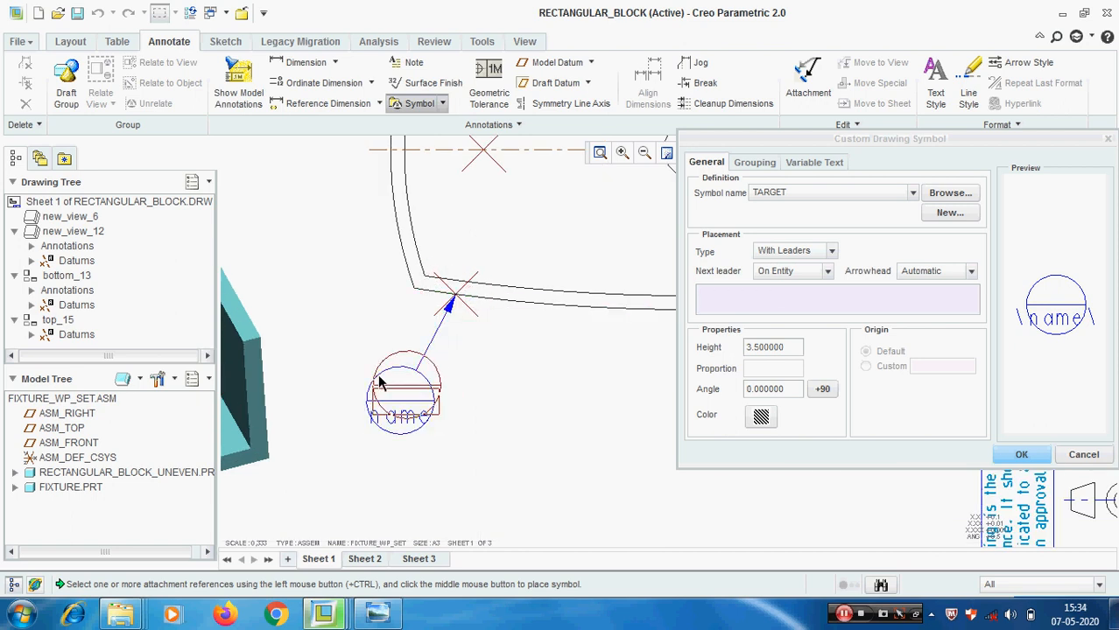
scroll(377, 392, up, 2)
scroll(372, 388, up, 1)
scroll(612, 368, down, 5)
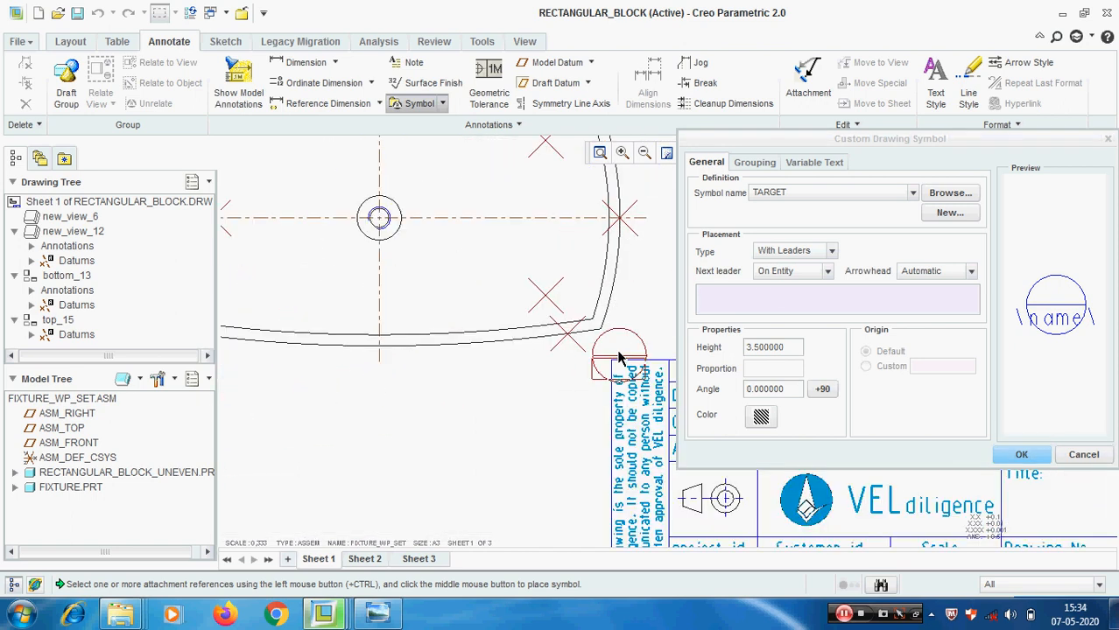
click(536, 331)
middle_click(499, 449)
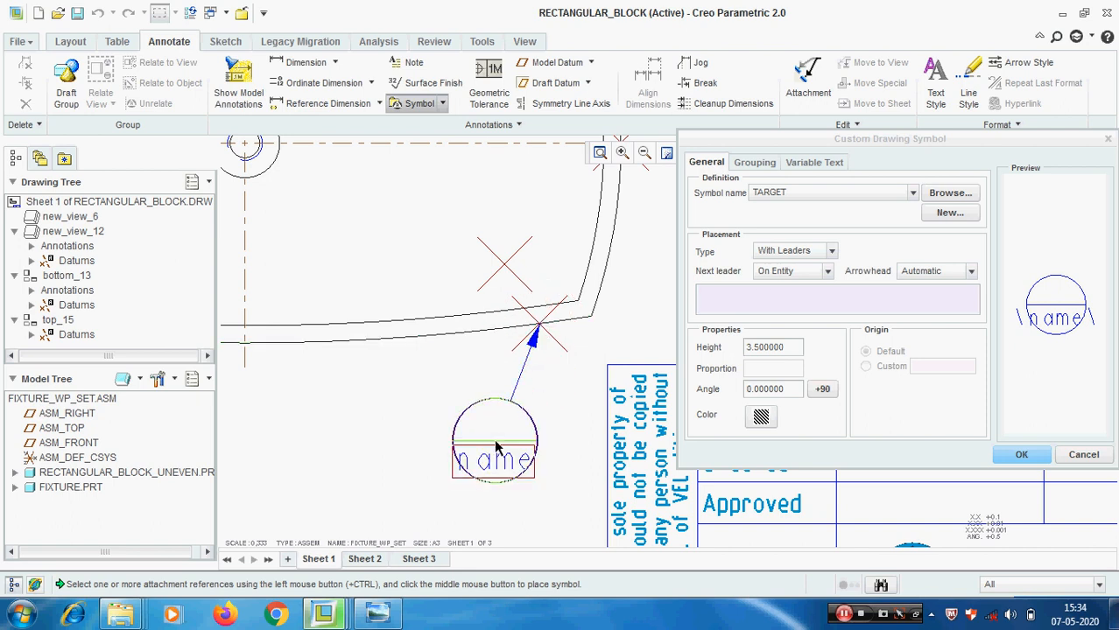
click(1022, 454)
Reattach the middle view's left target symbol to its phantom line with the No Arrow leader style
scroll(767, 275, up, 4)
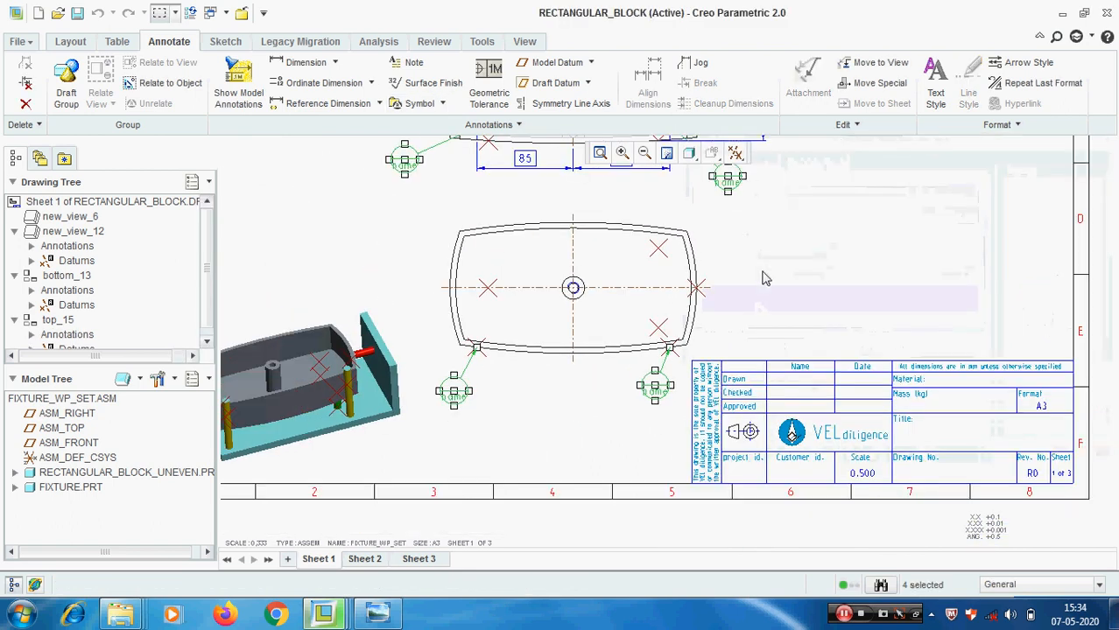
scroll(590, 245, down, 3)
scroll(491, 262, down, 3)
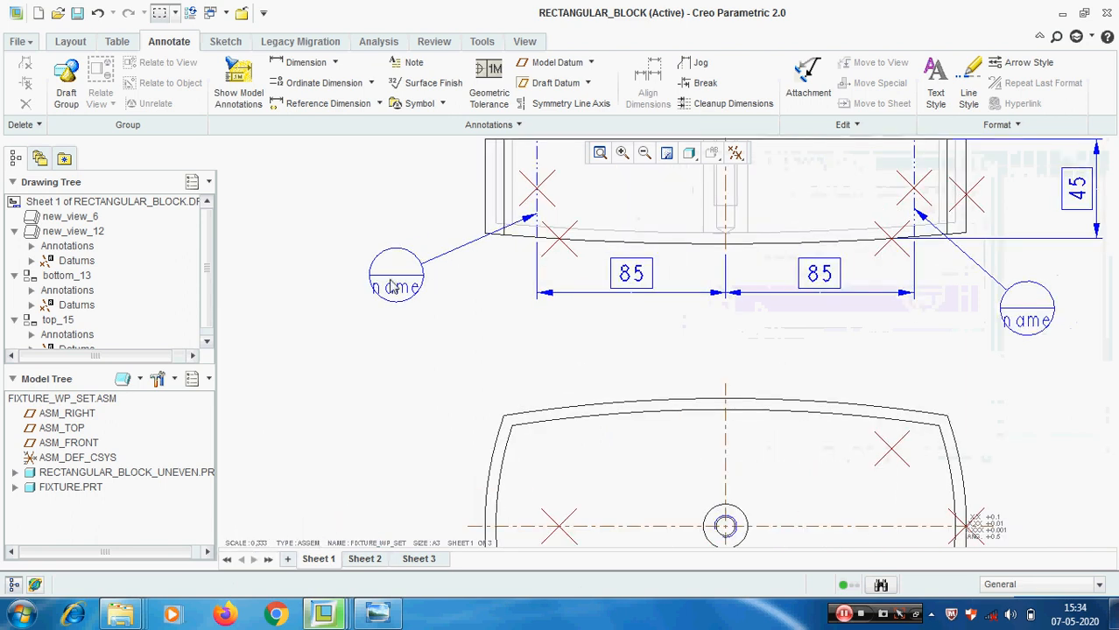
click(394, 275)
right_click(394, 280)
click(444, 474)
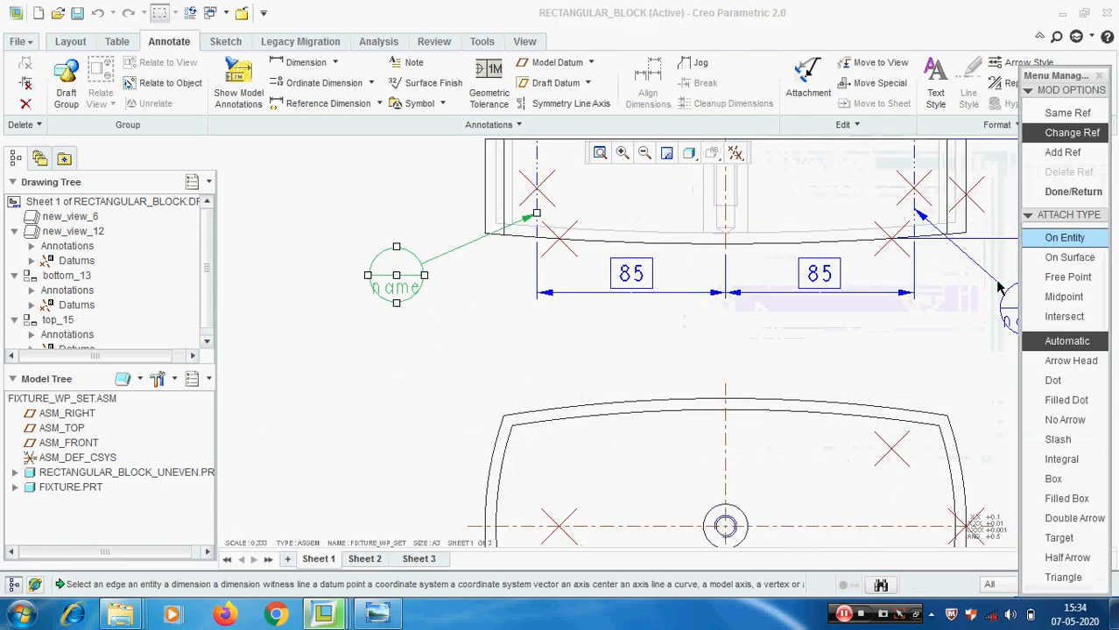
click(1065, 419)
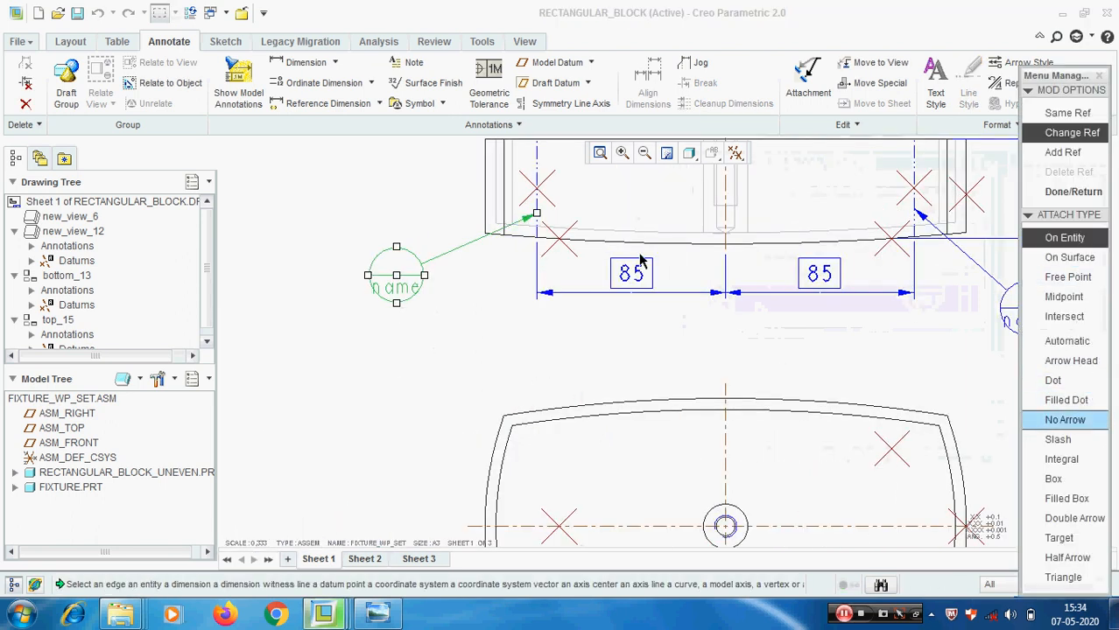
click(537, 209)
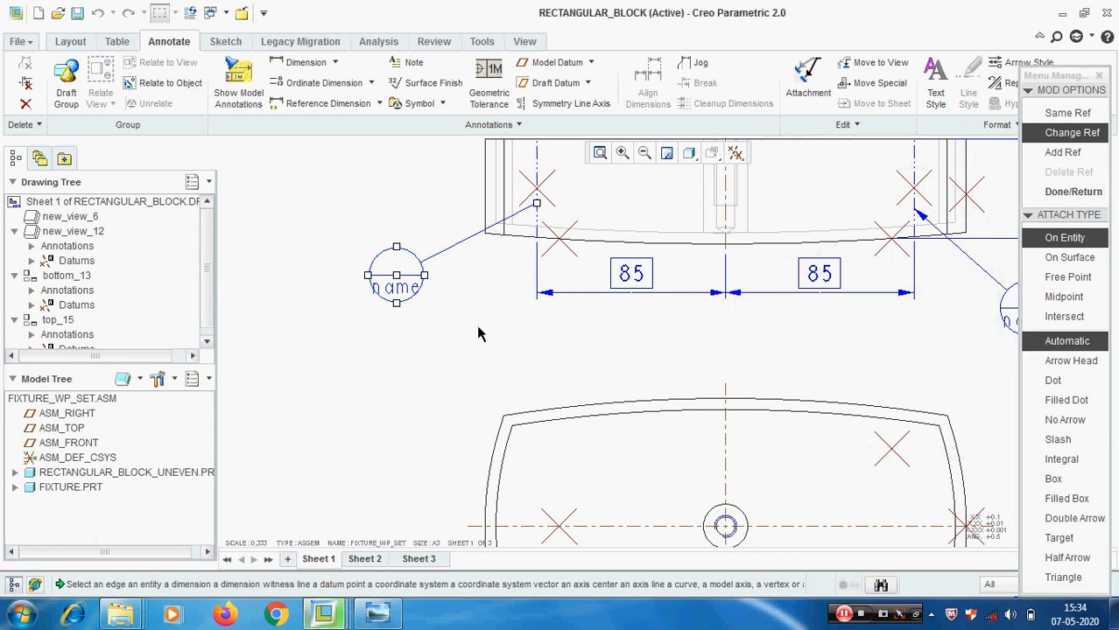
scroll(478, 333, up, 2)
click(1072, 190)
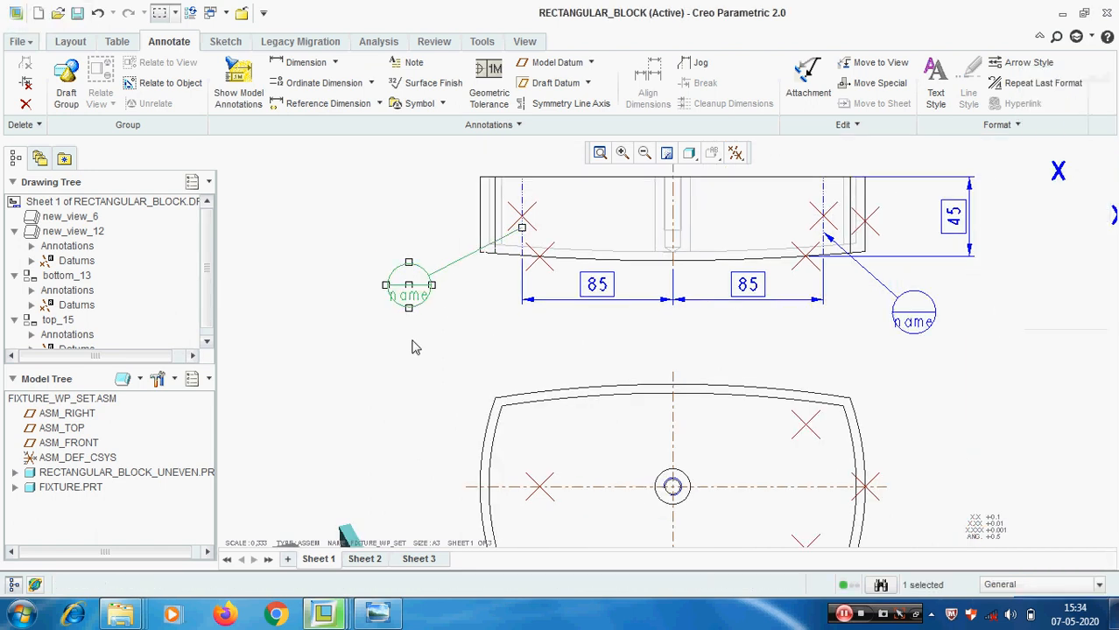
click(415, 347)
Reattach the middle view's right target symbol to its phantom line with the No Arrow leader style
click(923, 320)
right_click(915, 313)
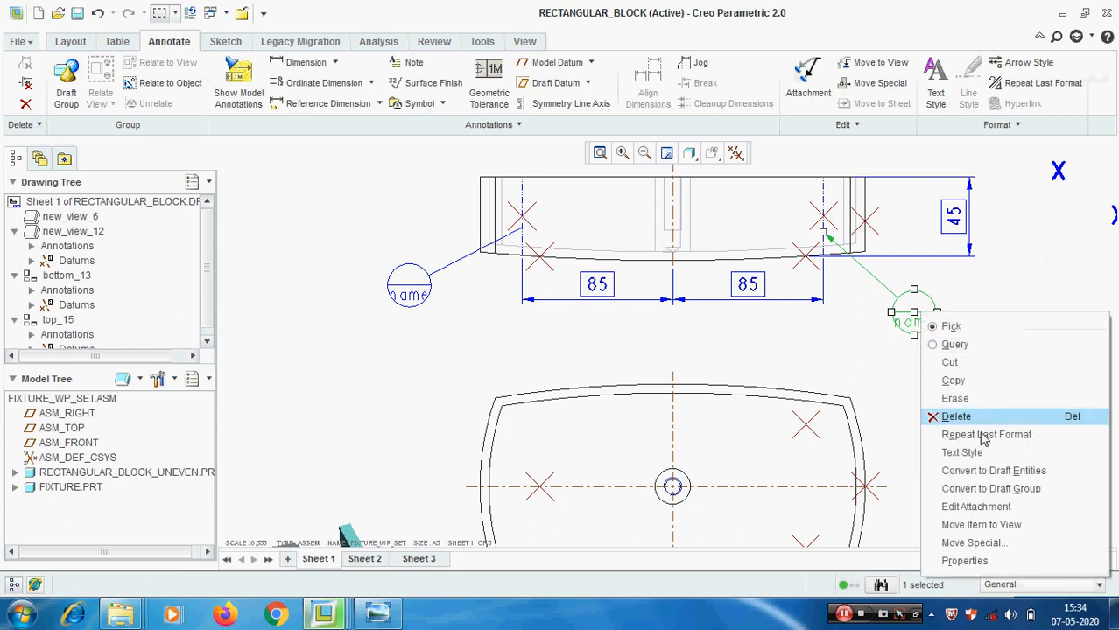
click(971, 507)
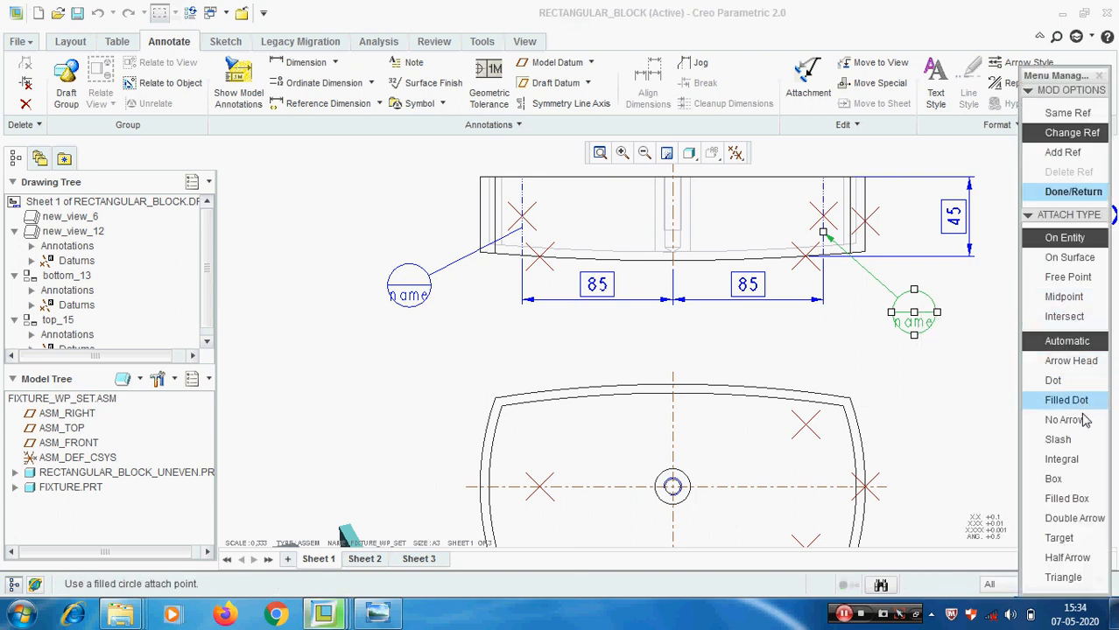
click(1065, 419)
scroll(831, 230, down, 4)
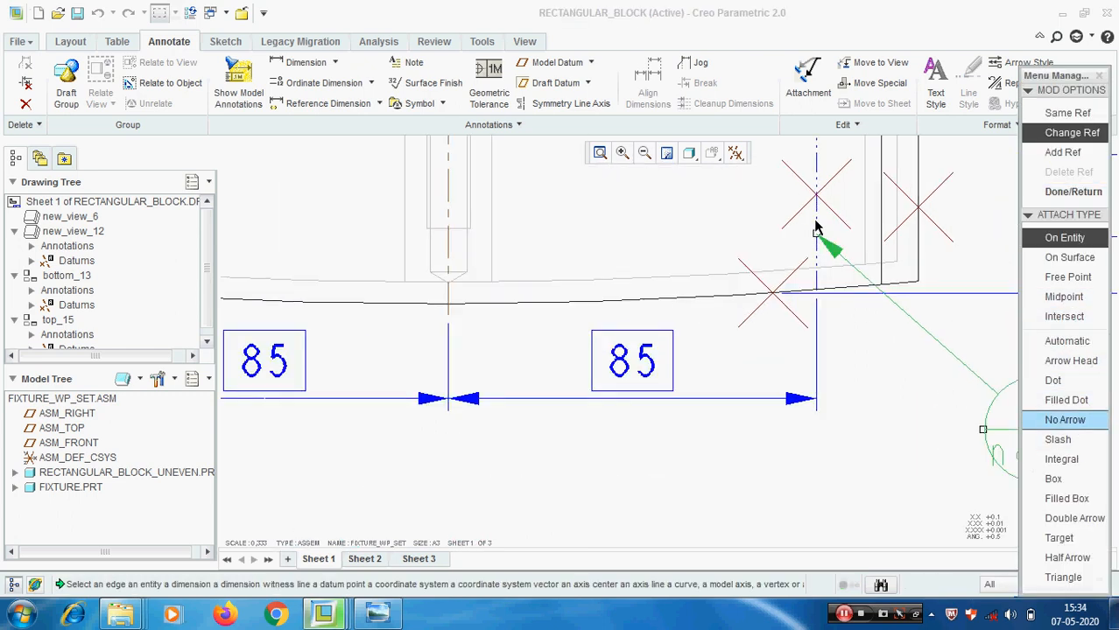
click(814, 219)
scroll(775, 256, up, 3)
click(1078, 191)
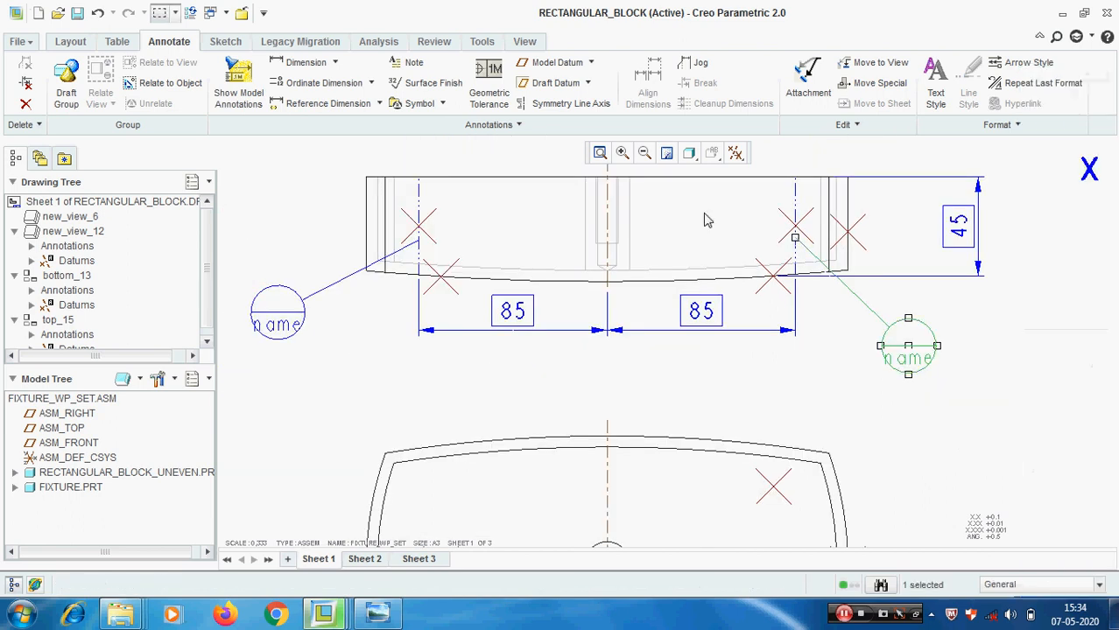
scroll(670, 377, up, 4)
middle_drag(627, 283, 630, 236)
click(634, 439)
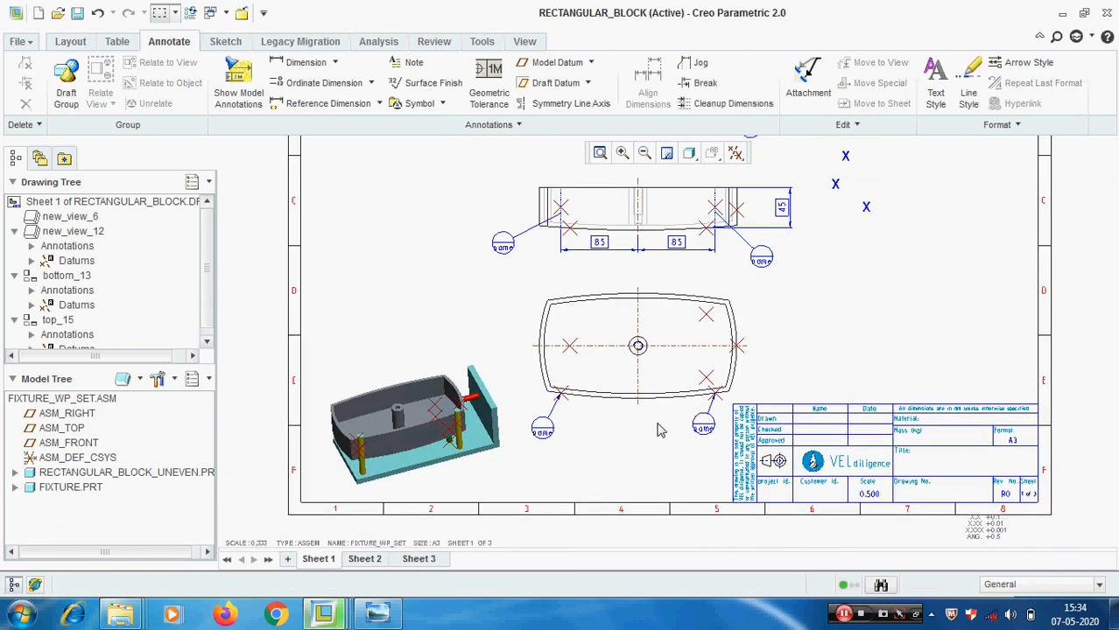
Reattach the lowest view's left target symbol to datum point B2 with the No Arrow leader style
scroll(601, 433, down, 4)
right_click(467, 426)
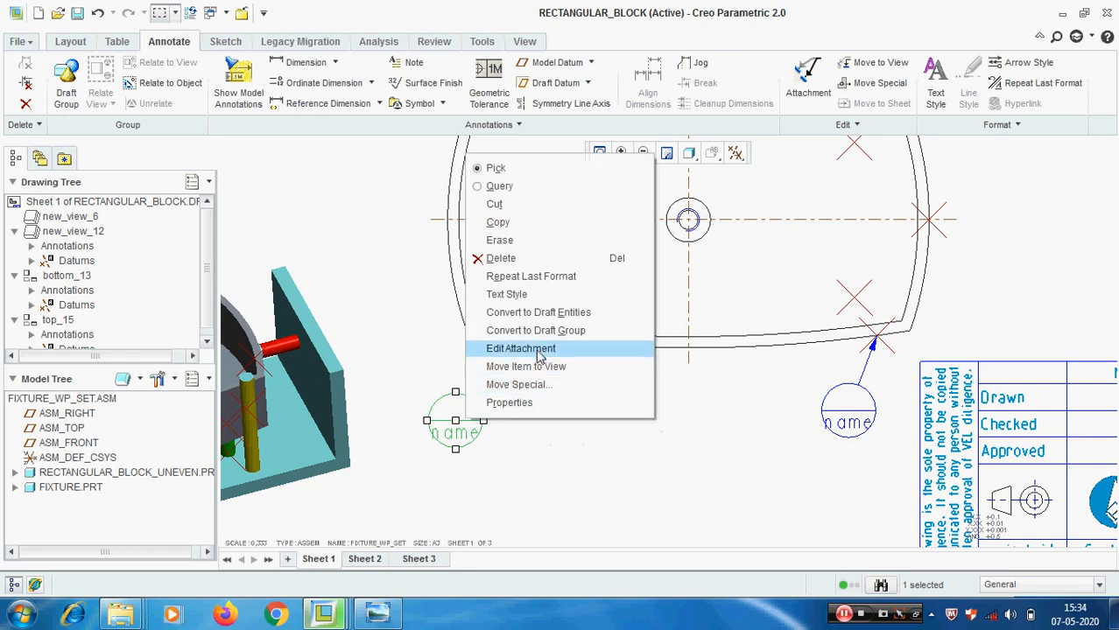
click(526, 352)
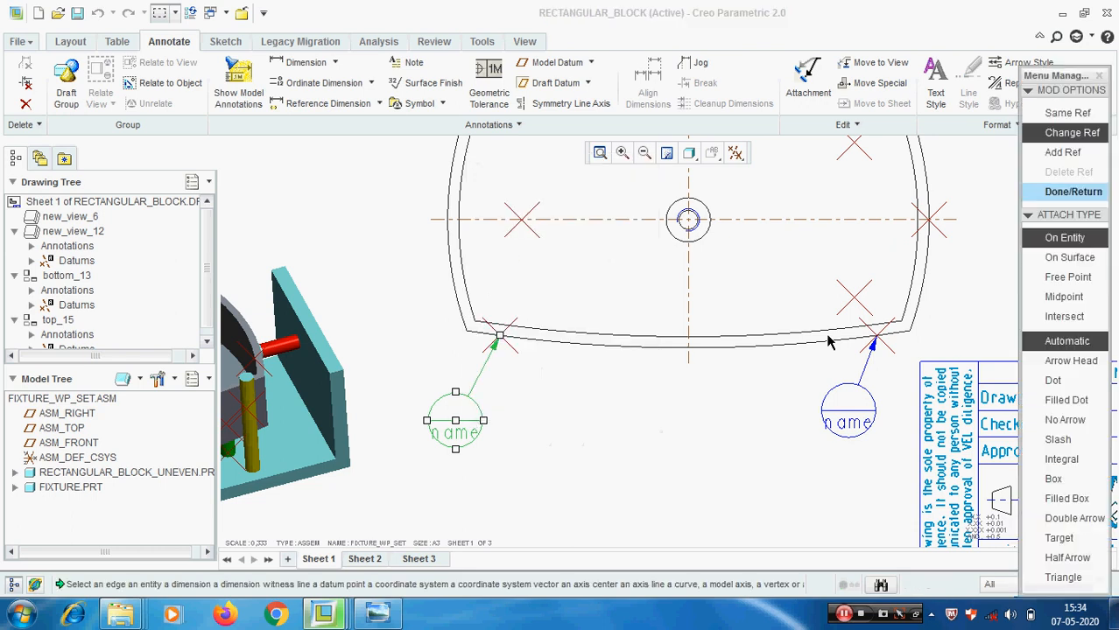
click(1066, 420)
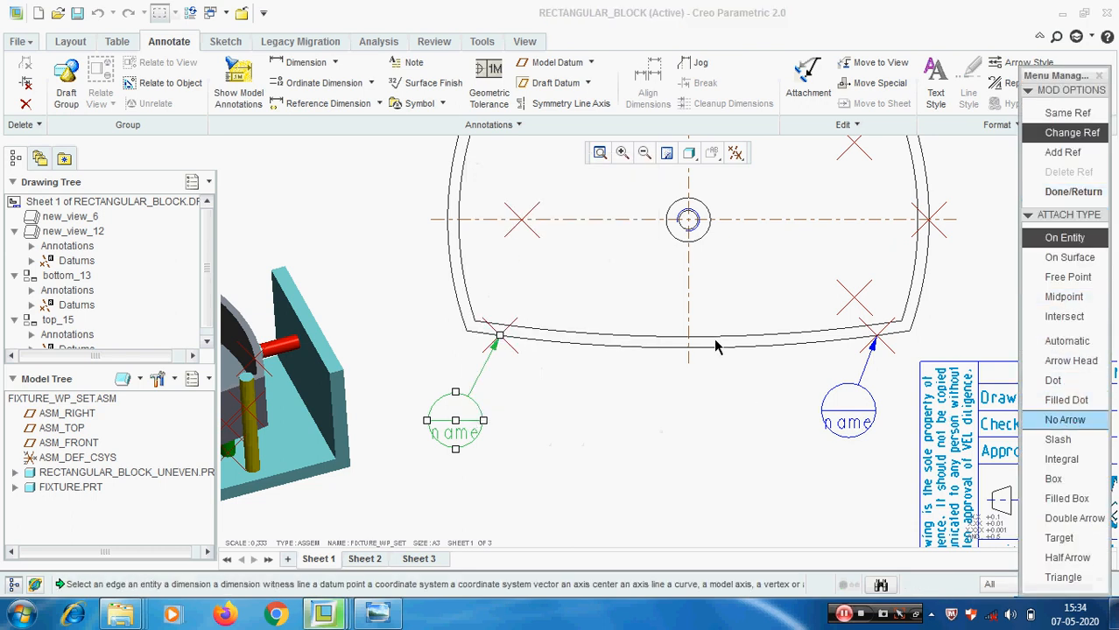
scroll(504, 350, up, 3)
right_click(491, 325)
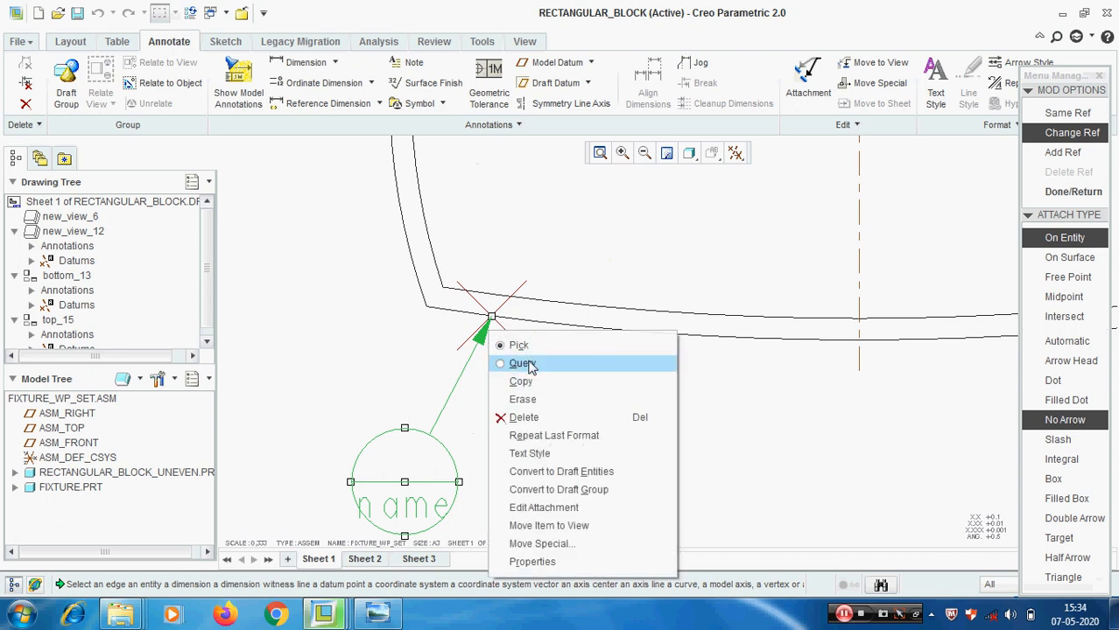
scroll(495, 341, up, 6)
right_click(501, 343)
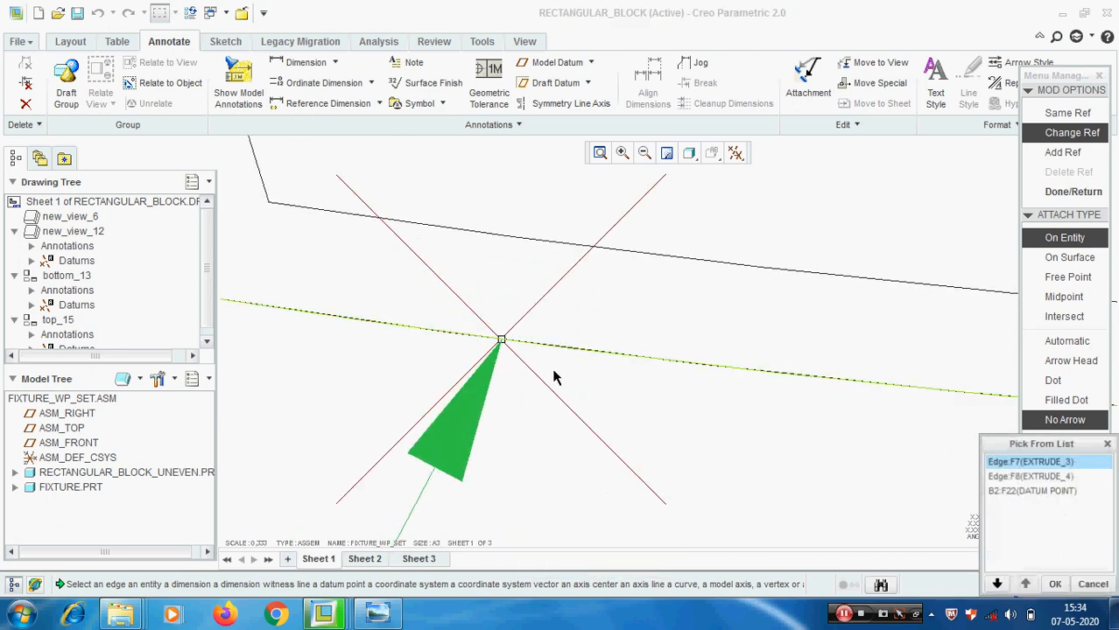
click(1033, 490)
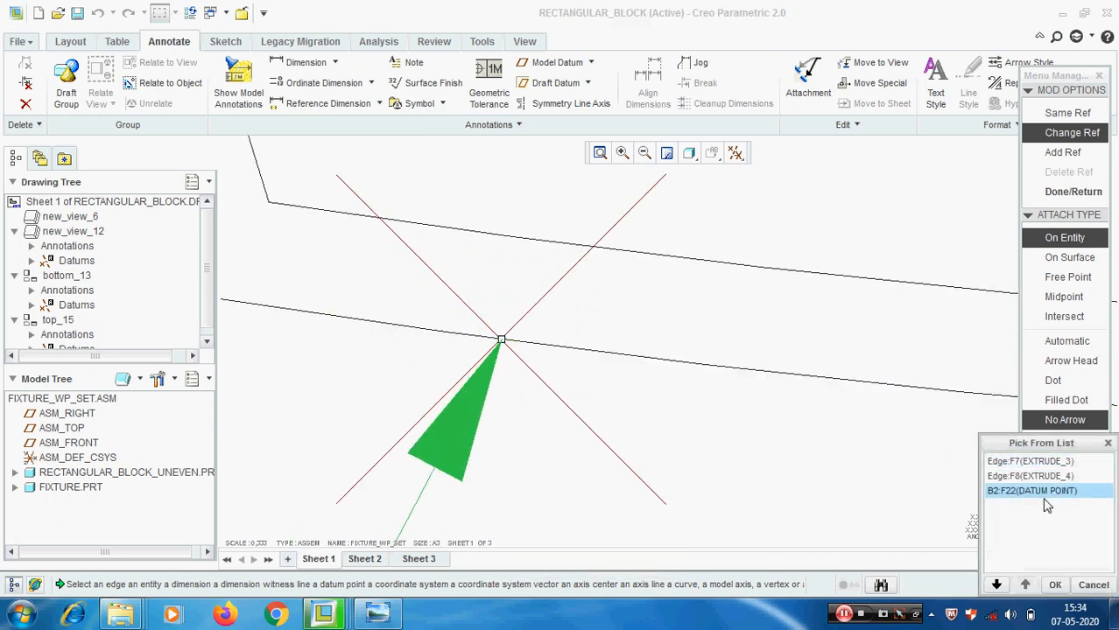
click(1055, 585)
scroll(481, 382, down, 1)
scroll(481, 382, down, 5)
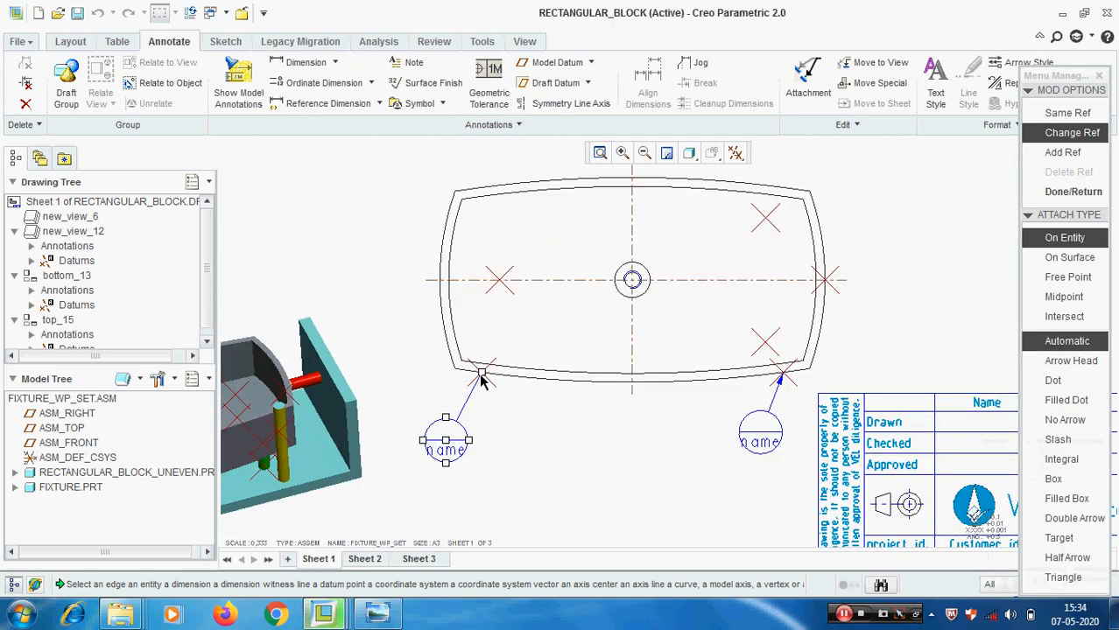
click(1073, 191)
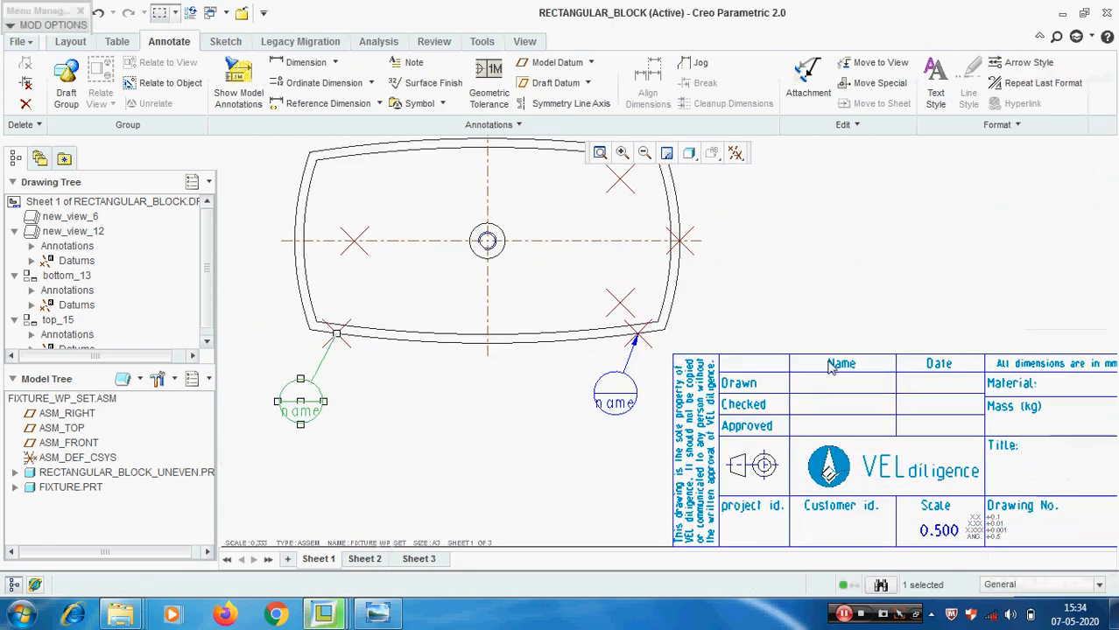
Edit the attachment of the lowest view's right target symbol and choose the No Arrow leader style
scroll(615, 421, up, 2)
click(610, 385)
right_click(610, 385)
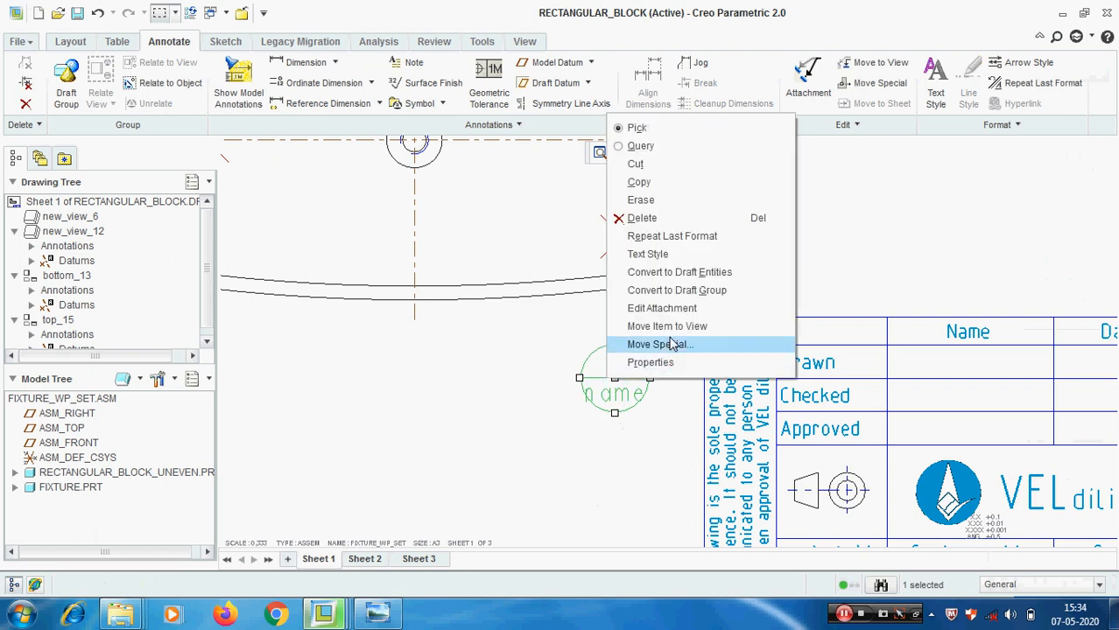
click(669, 238)
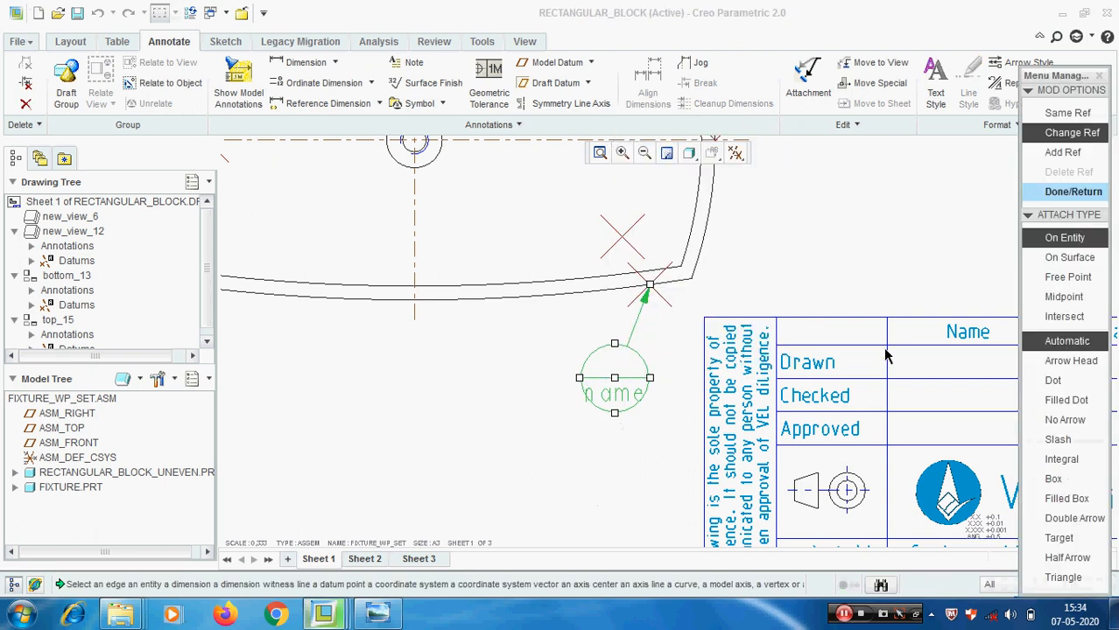
click(1064, 419)
scroll(673, 280, up, 2)
right_click(673, 275)
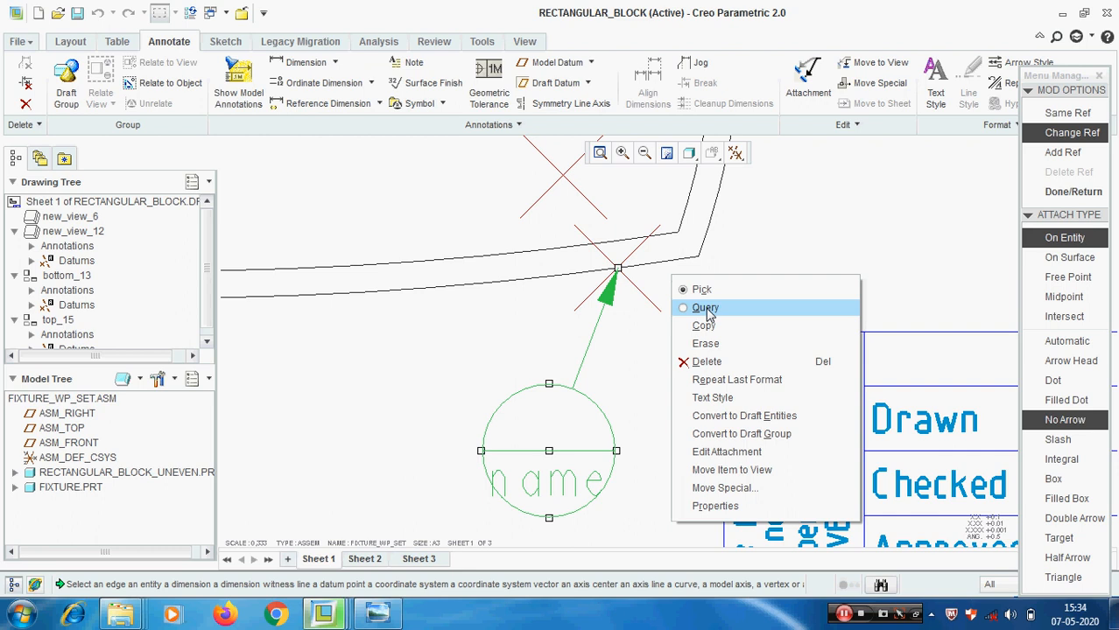
click(708, 311)
scroll(624, 290, up, 2)
click(613, 254)
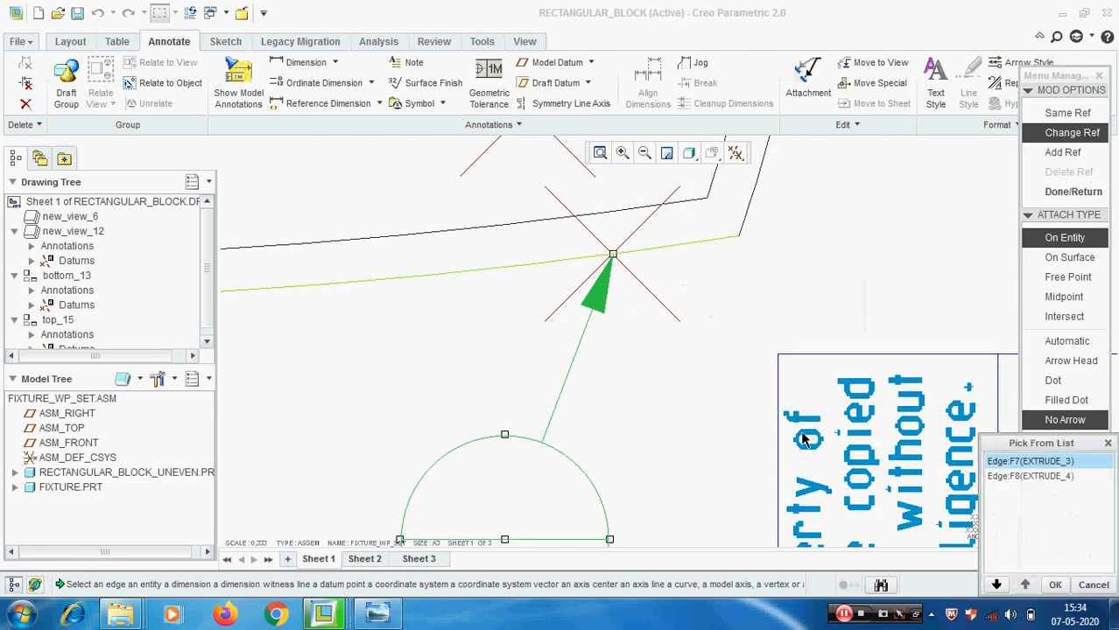
click(1087, 588)
Attach the lowest view's right target symbol to datum point B1 and finish the attachment edit
scroll(646, 289, up, 2)
right_click(650, 281)
click(684, 313)
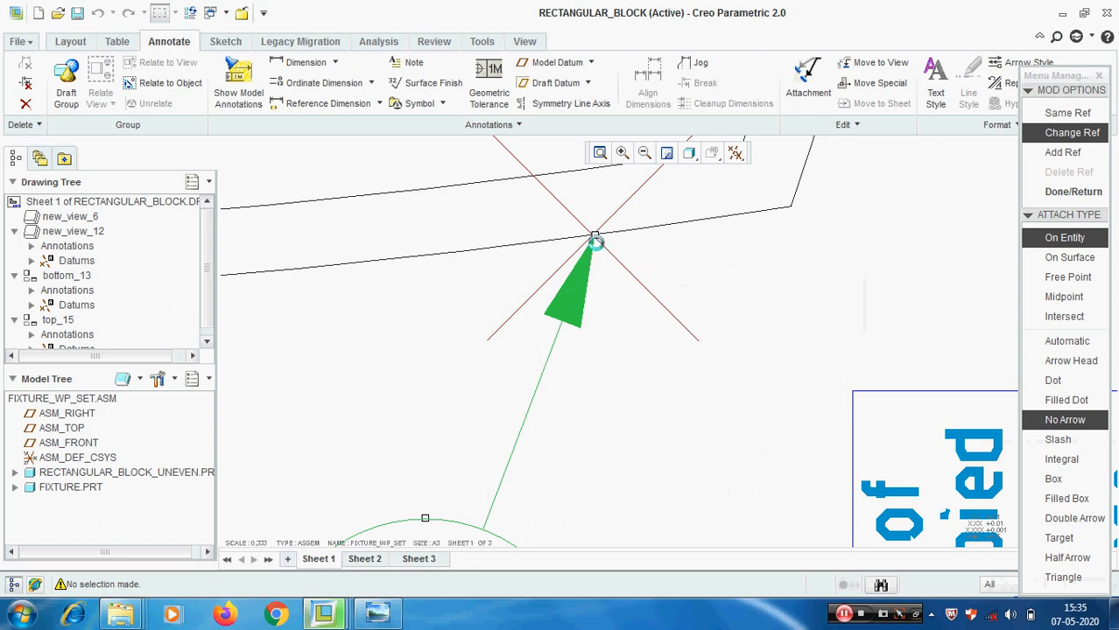
click(1026, 492)
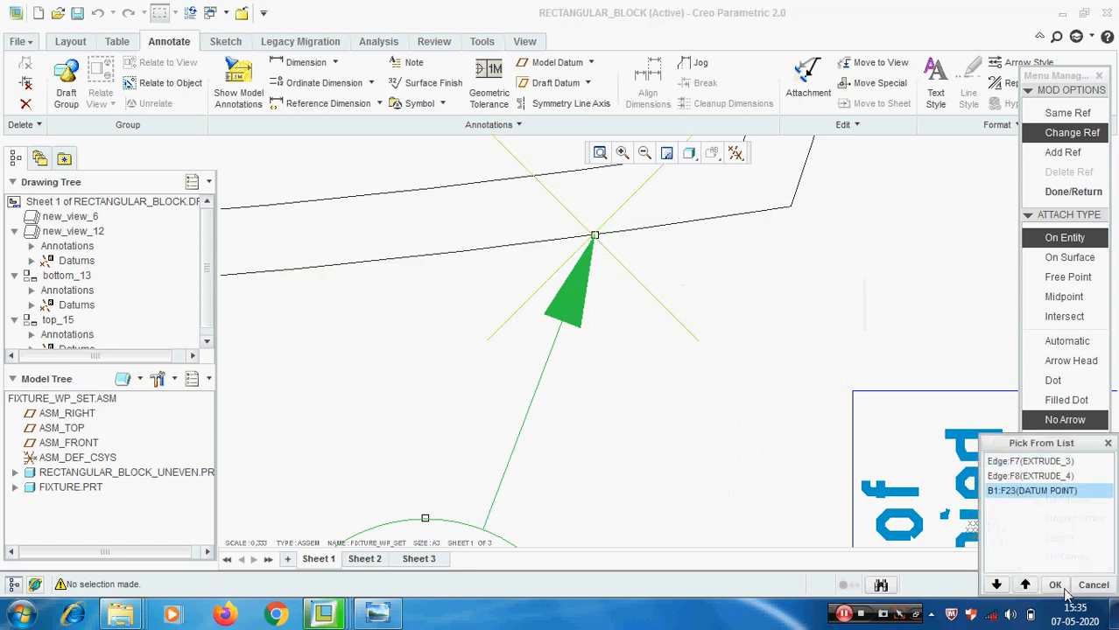
click(1062, 589)
middle_click(654, 364)
scroll(628, 349, down, 4)
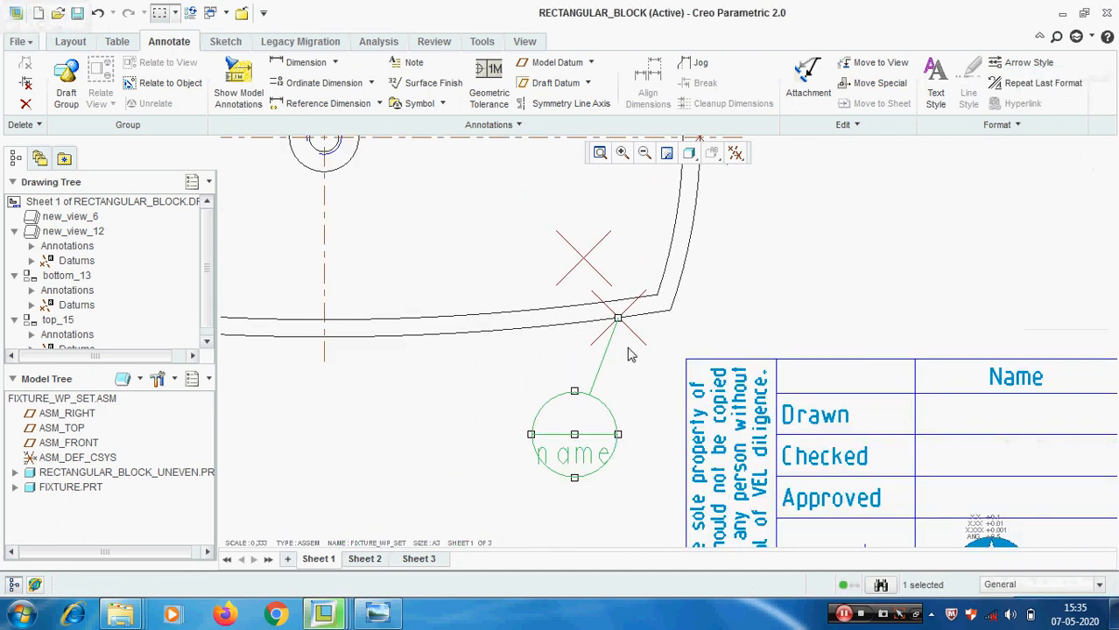
Set the name text of the middle view's left target symbol to B1 and the right one to B2
scroll(628, 354, down, 3)
scroll(538, 229, up, 2)
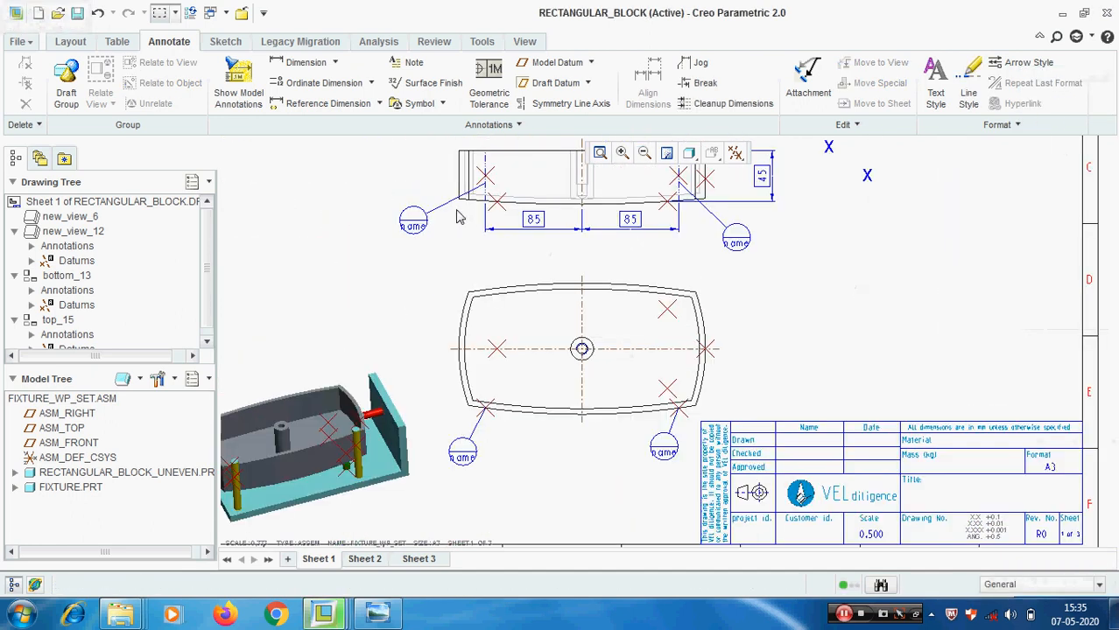
double_click(413, 224)
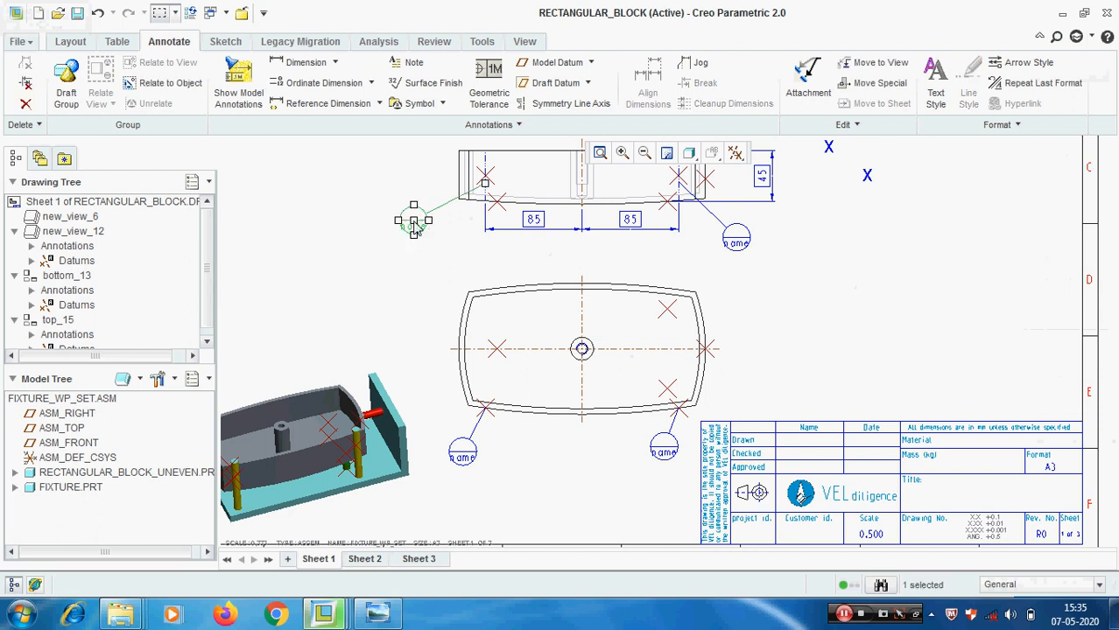
click(829, 111)
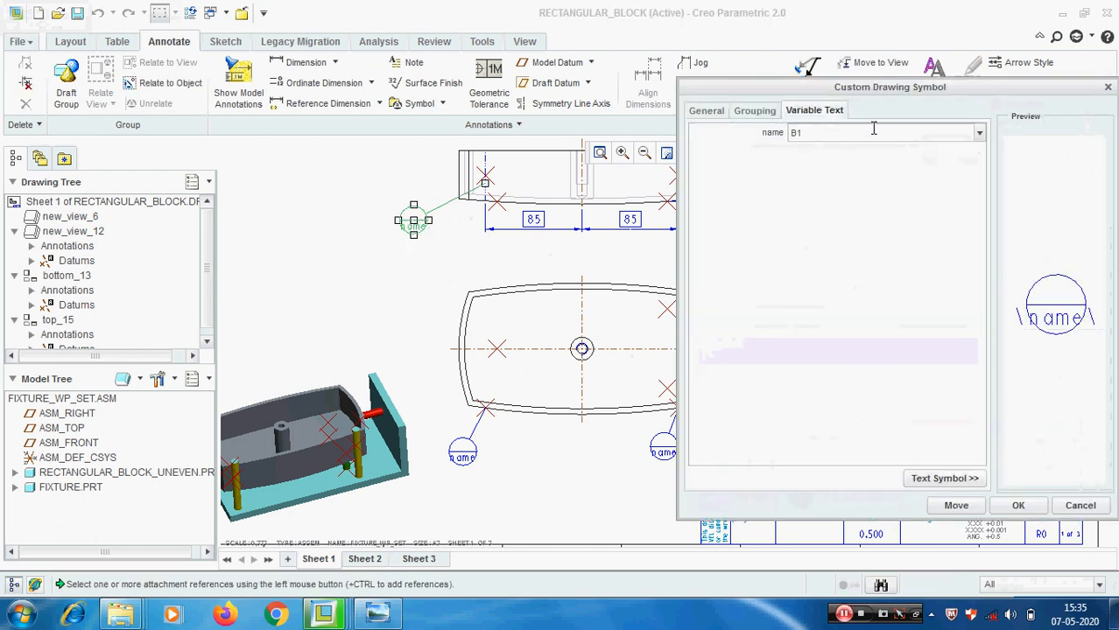
click(1016, 506)
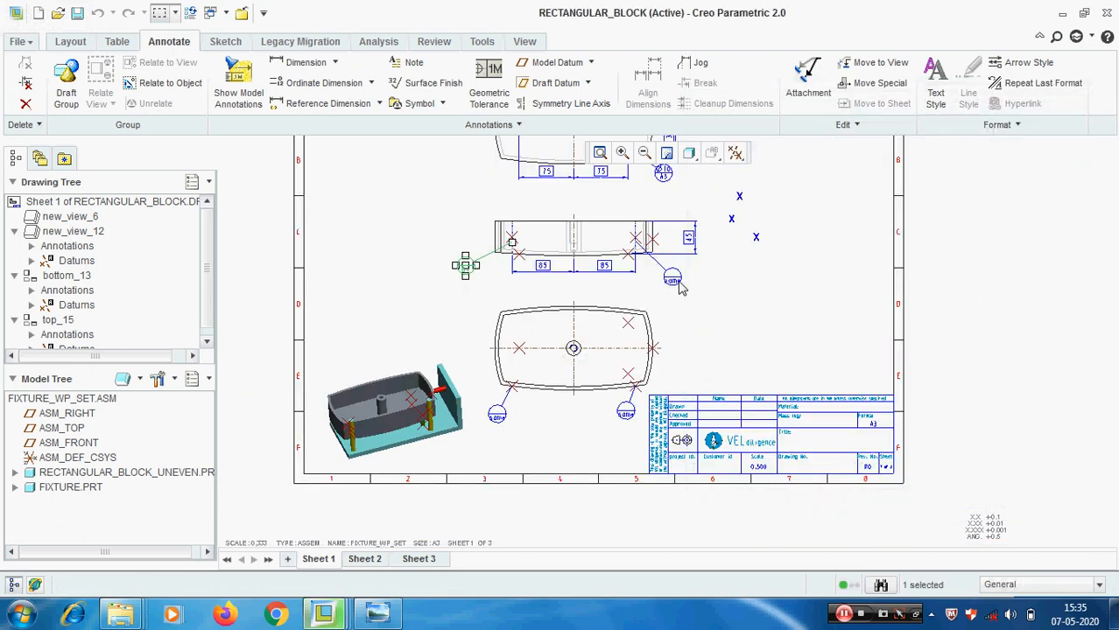
double_click(675, 281)
click(826, 111)
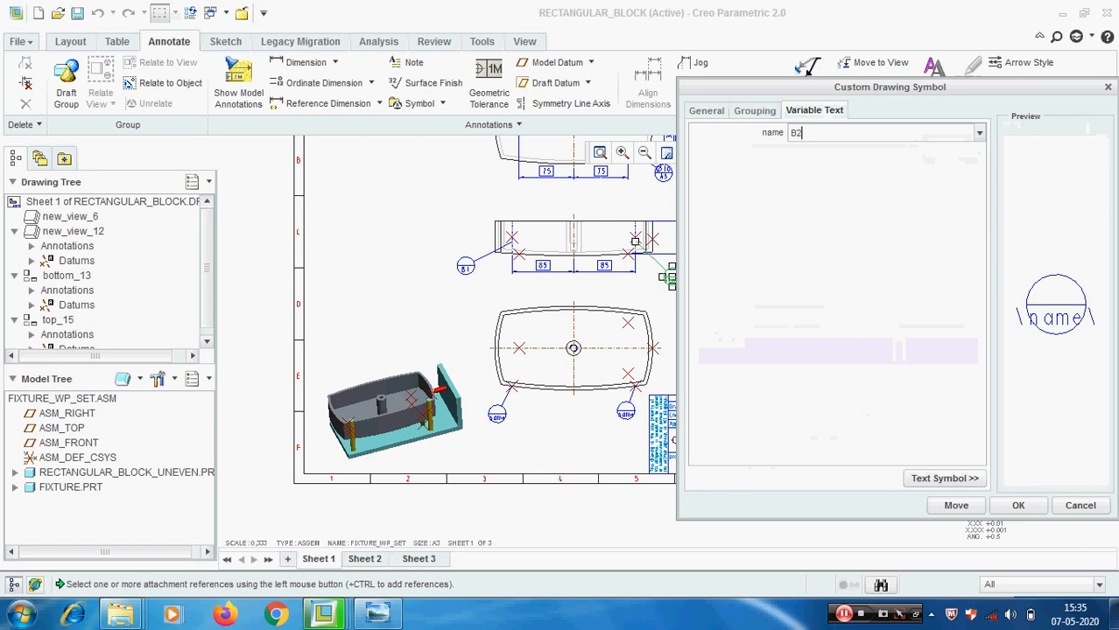
click(1032, 511)
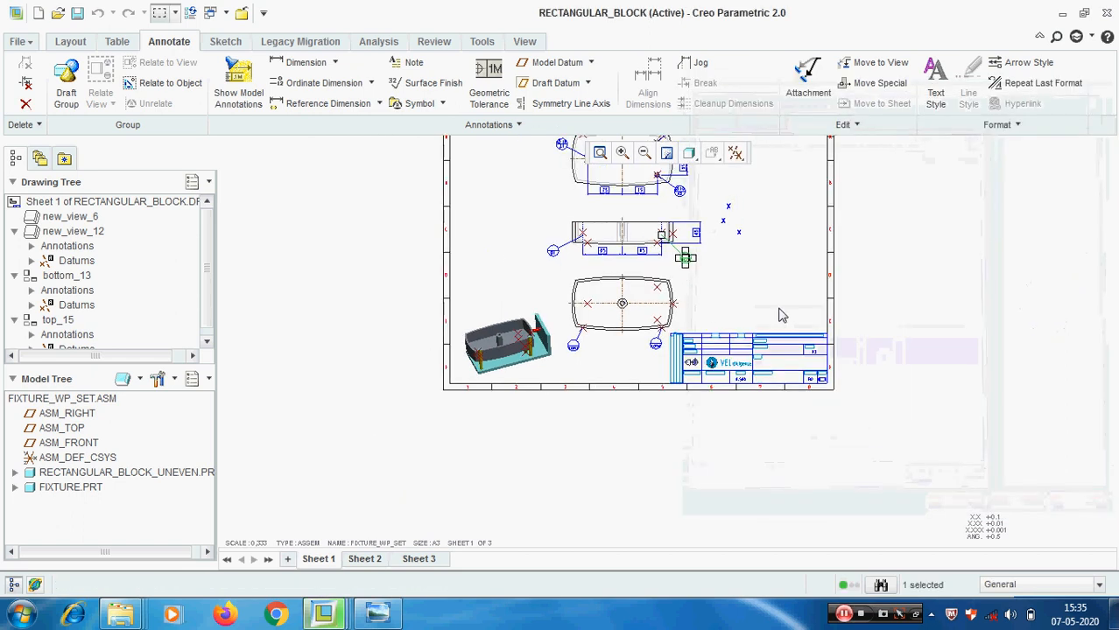
Set the name text of the lowest view's left target symbol to B1 and the right one to B2
scroll(526, 371, up, 3)
double_click(524, 368)
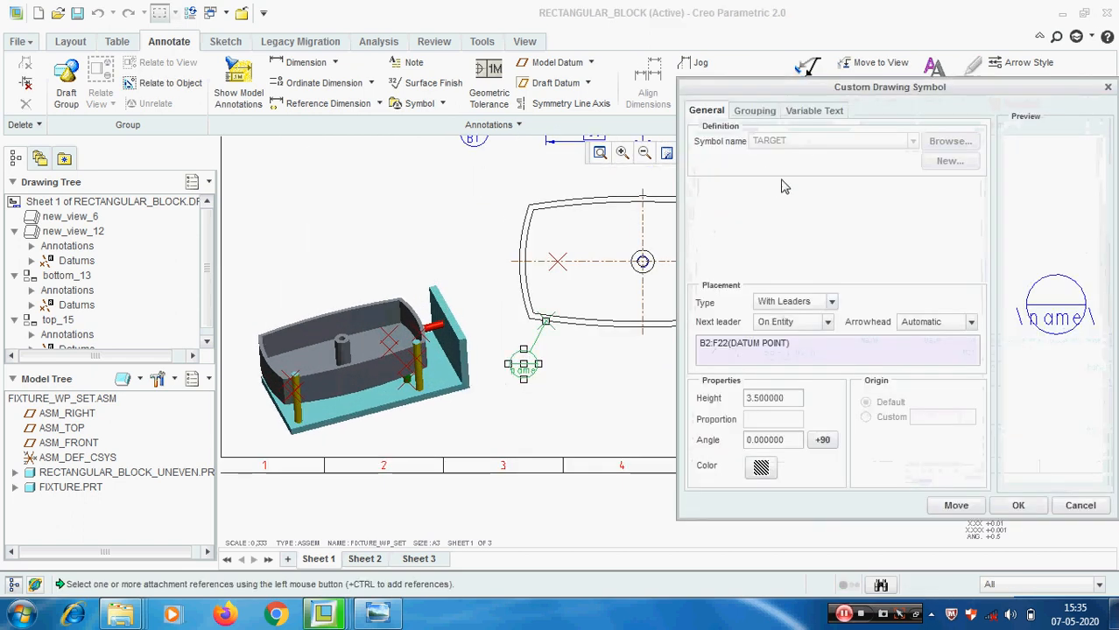
click(814, 114)
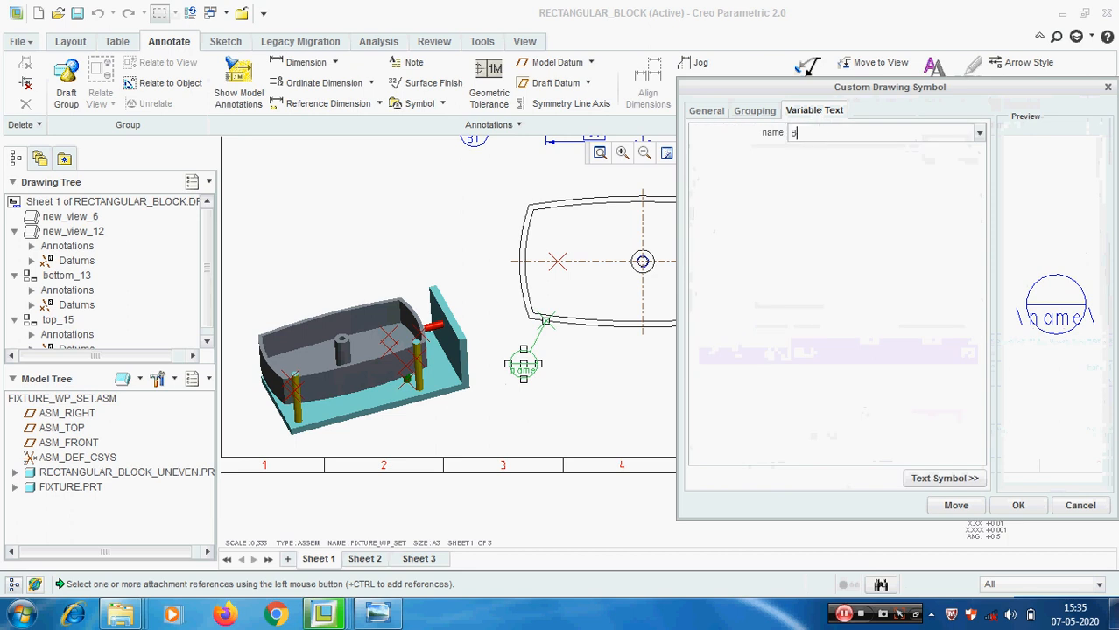
click(1033, 506)
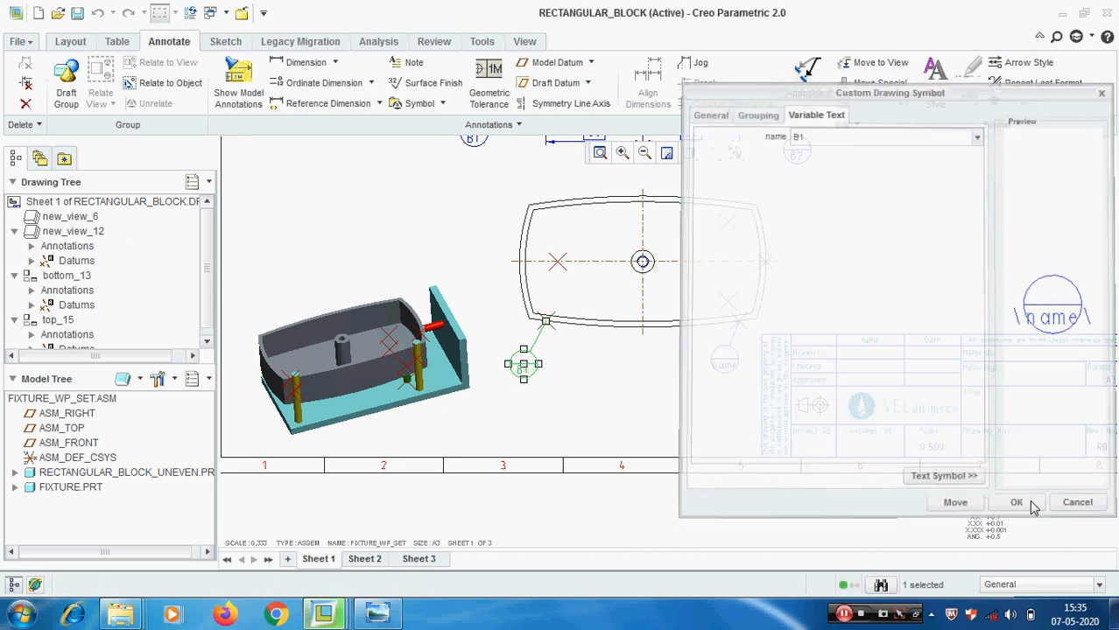
middle_click(725, 366)
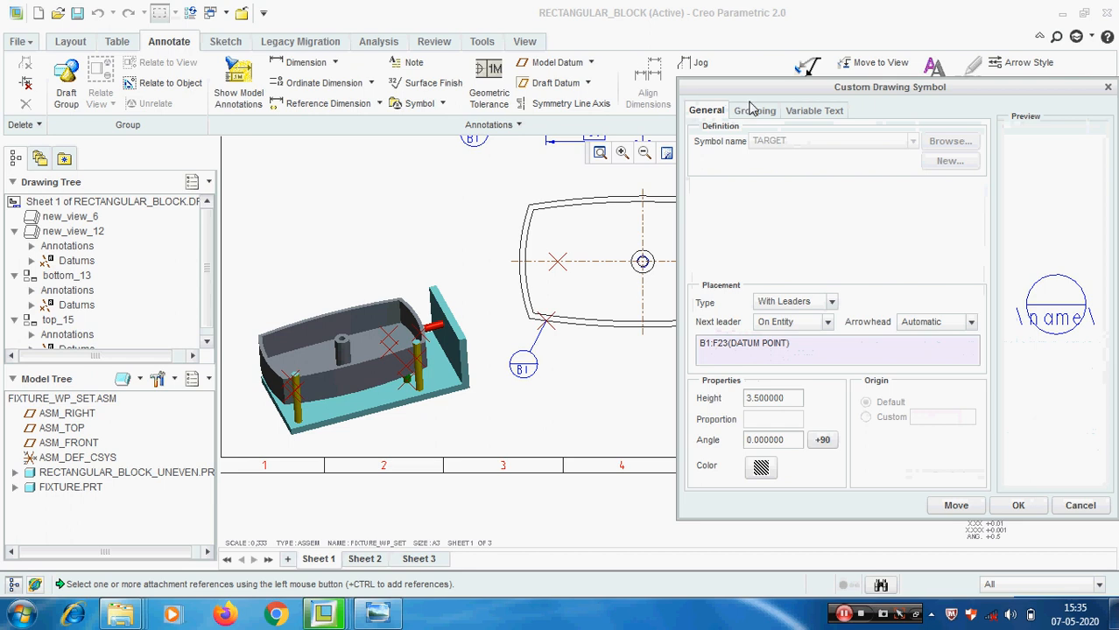
click(802, 111)
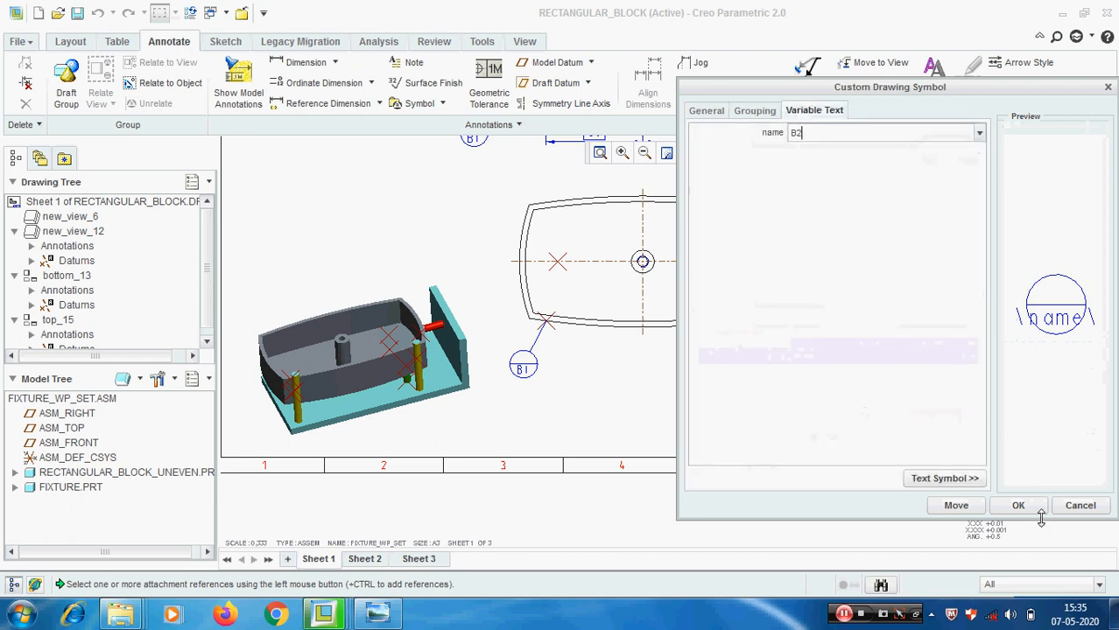
scroll(767, 324, down, 3)
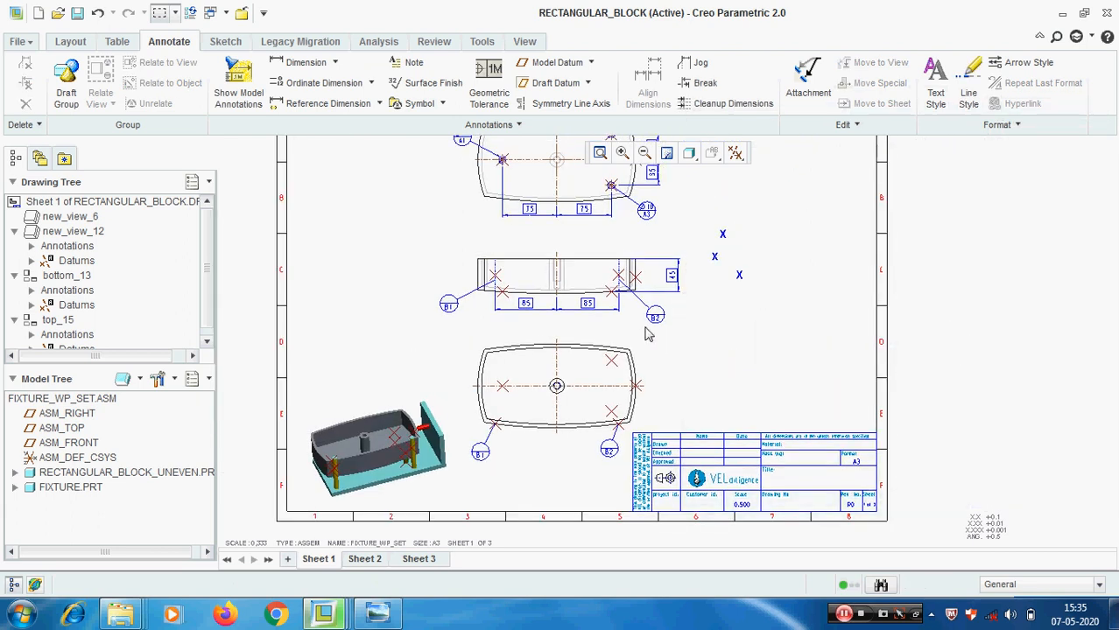
Move the middle view's 45 height dimension farther out to the right of the part
scroll(638, 273, up, 4)
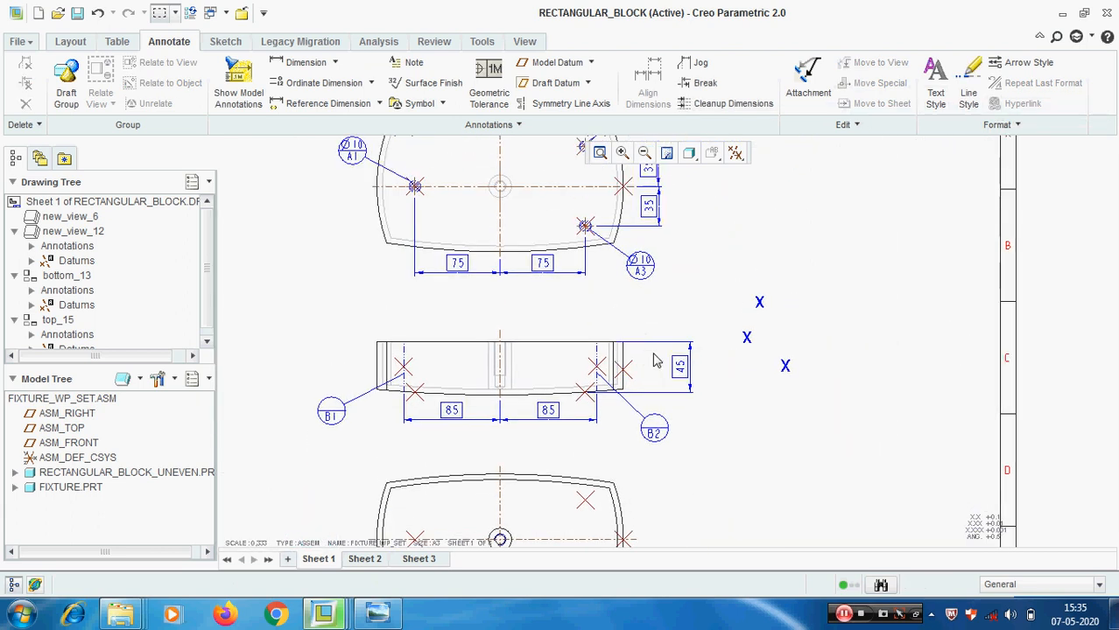
click(710, 390)
drag(706, 383, 790, 385)
click(730, 288)
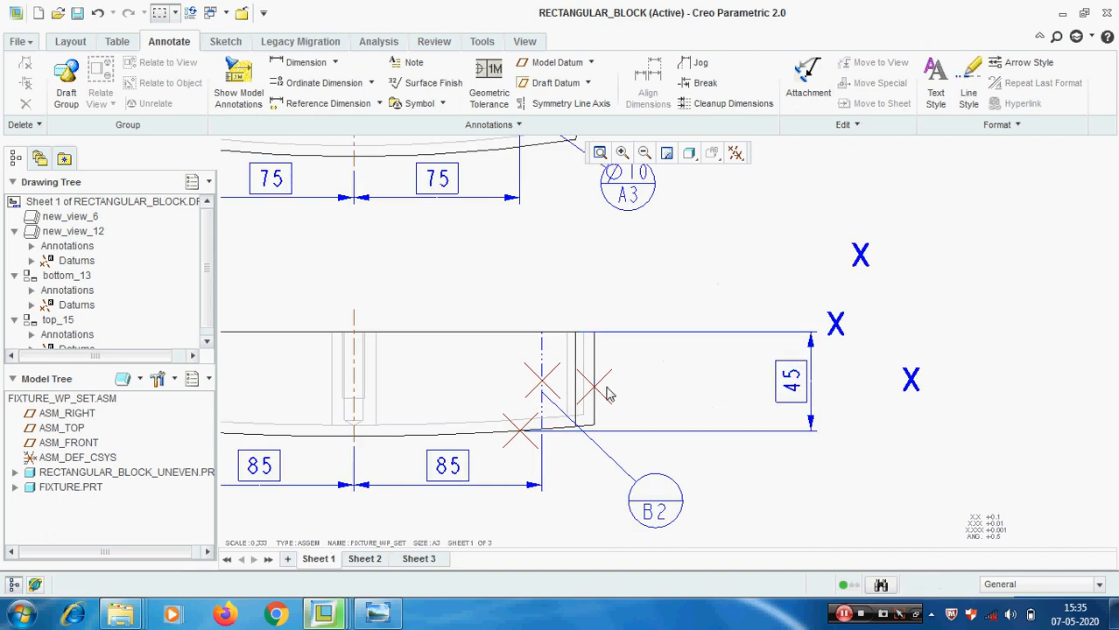
Start a new custom symbol and load TARGET from C:\Program Files\PTC\Creo 2.0\Common Files\M040\symbols\targets\single\
scroll(611, 395, down, 3)
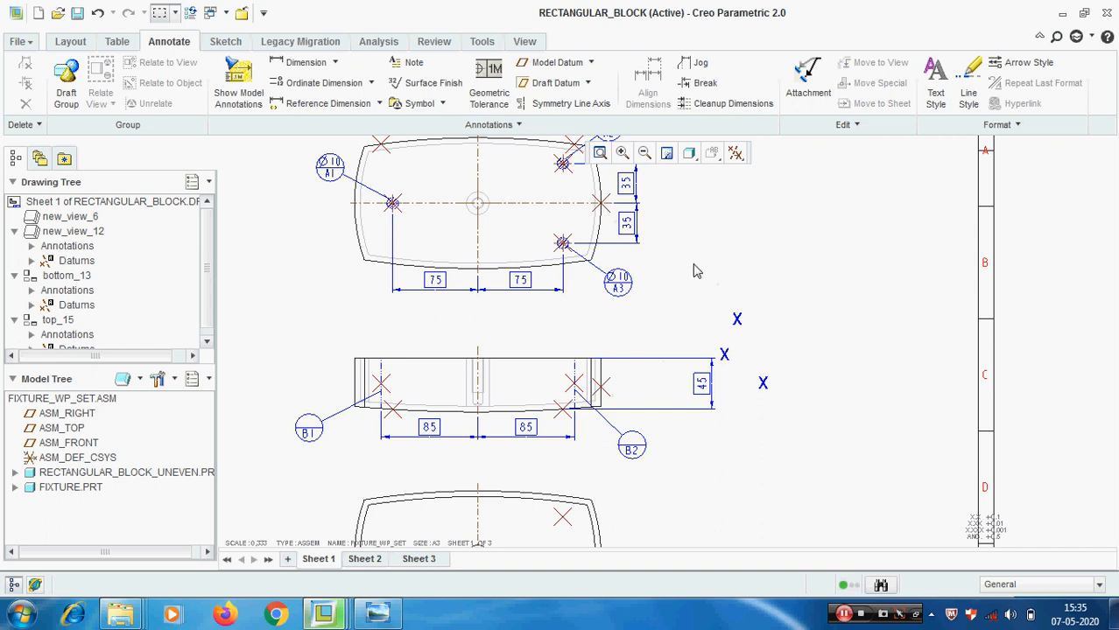
scroll(619, 377, down, 1)
scroll(619, 376, up, 2)
mouse_move(670, 336)
middle_down()
mouse_move(670, 287)
mouse_move(641, 338)
middle_up()
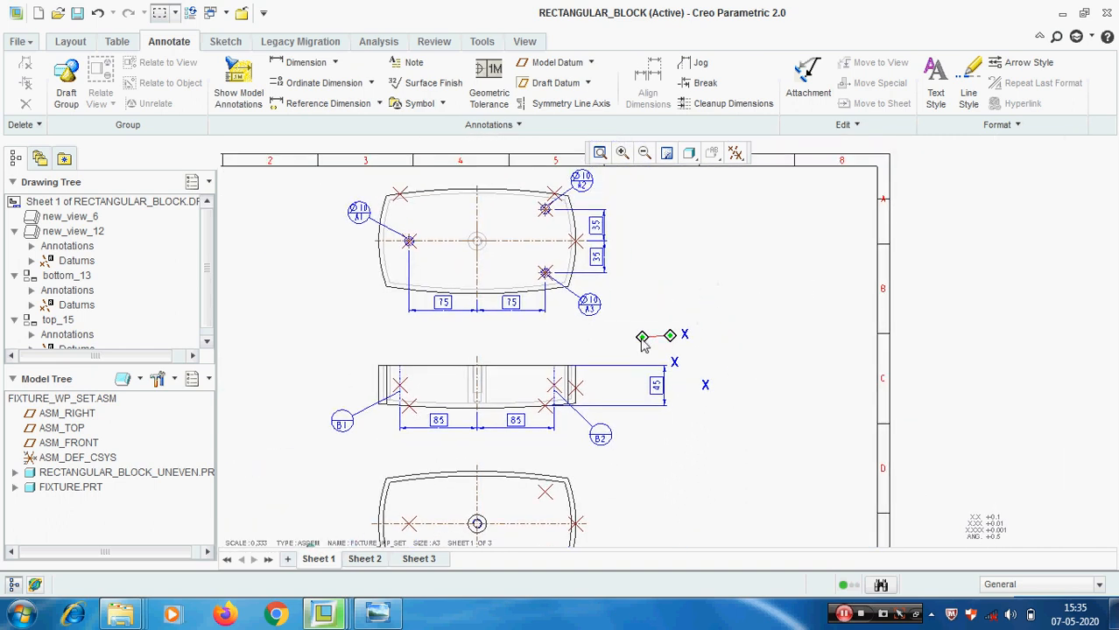
scroll(576, 387, down, 3)
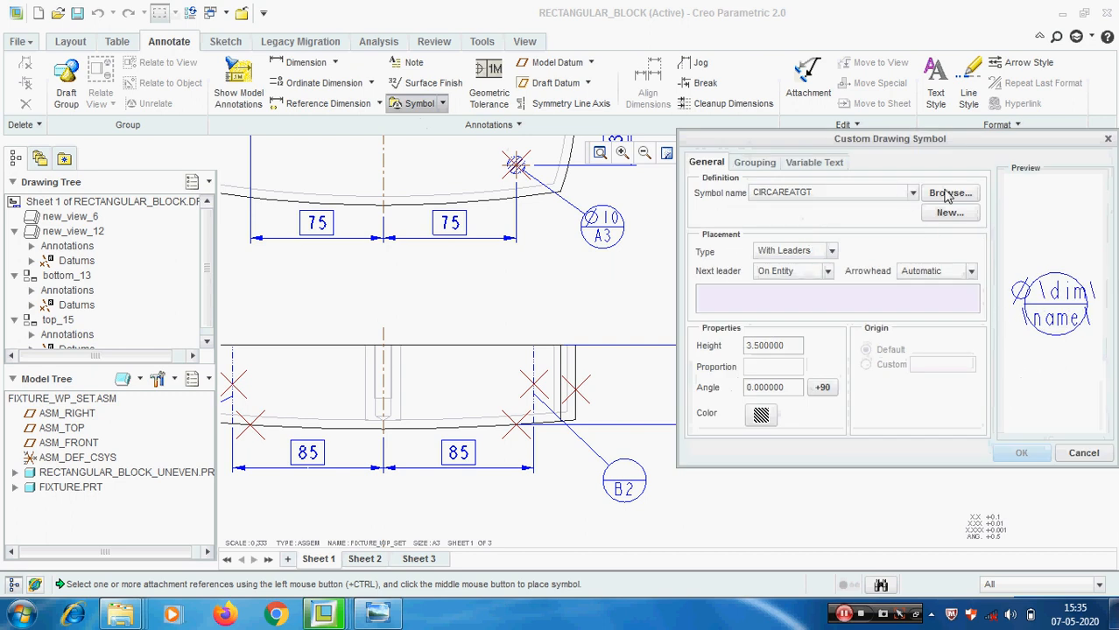
click(950, 194)
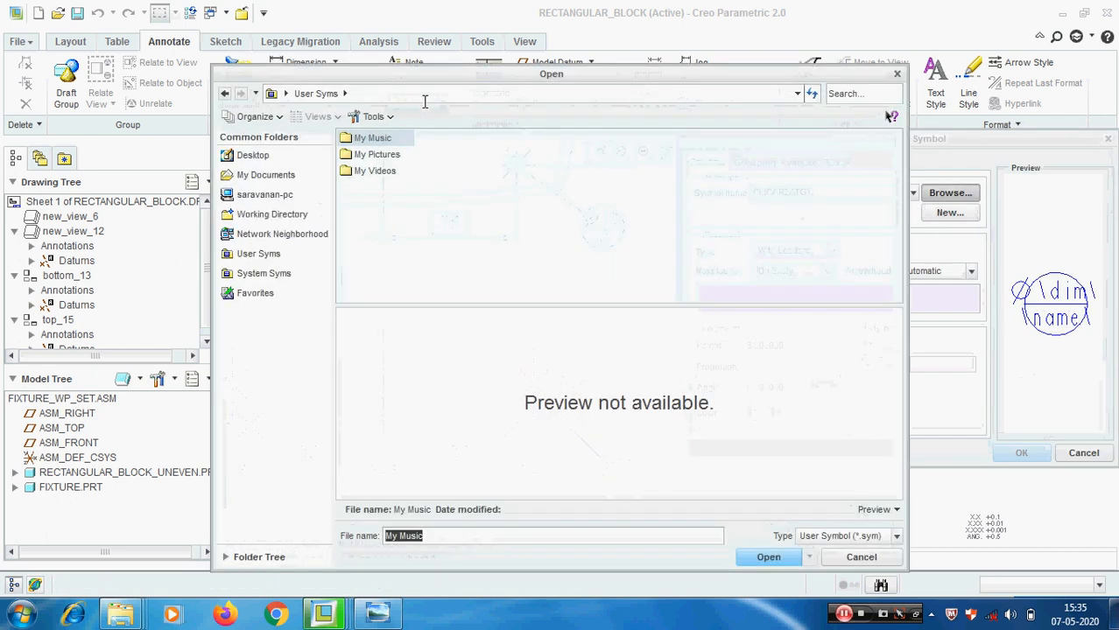
text(C:\Program Files\PTC\Creo 2.0\Common Files\M040\symbols\targets\single\)
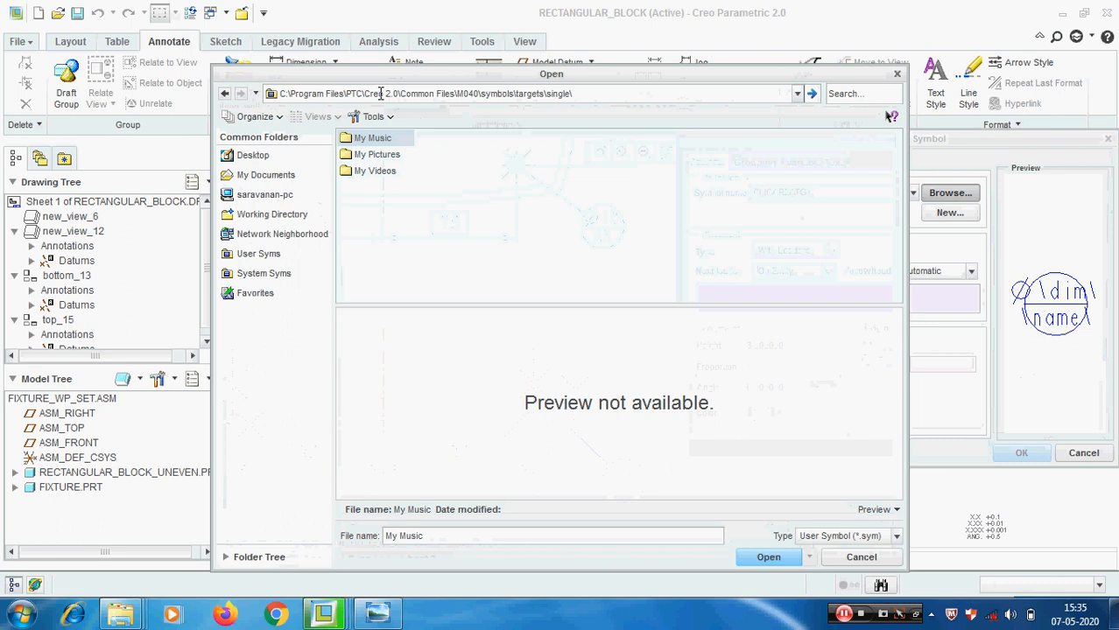
key(Return)
double_click(375, 222)
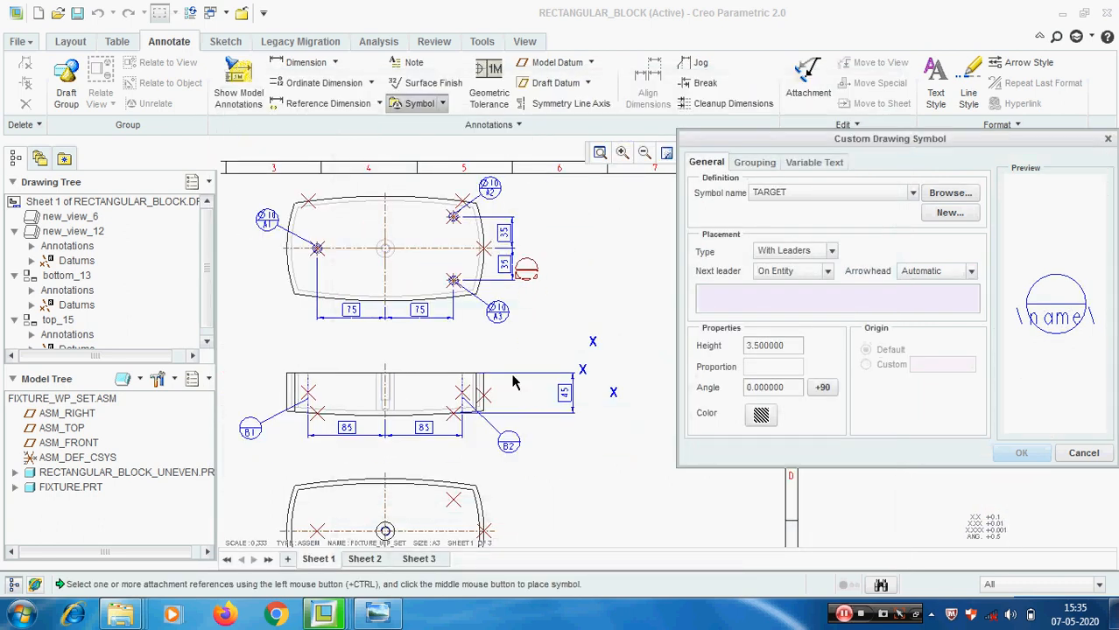
Attach a TARGET symbol with a leader to the middle view's right edge at the datum point and place it above the part
scroll(513, 429, up, 8)
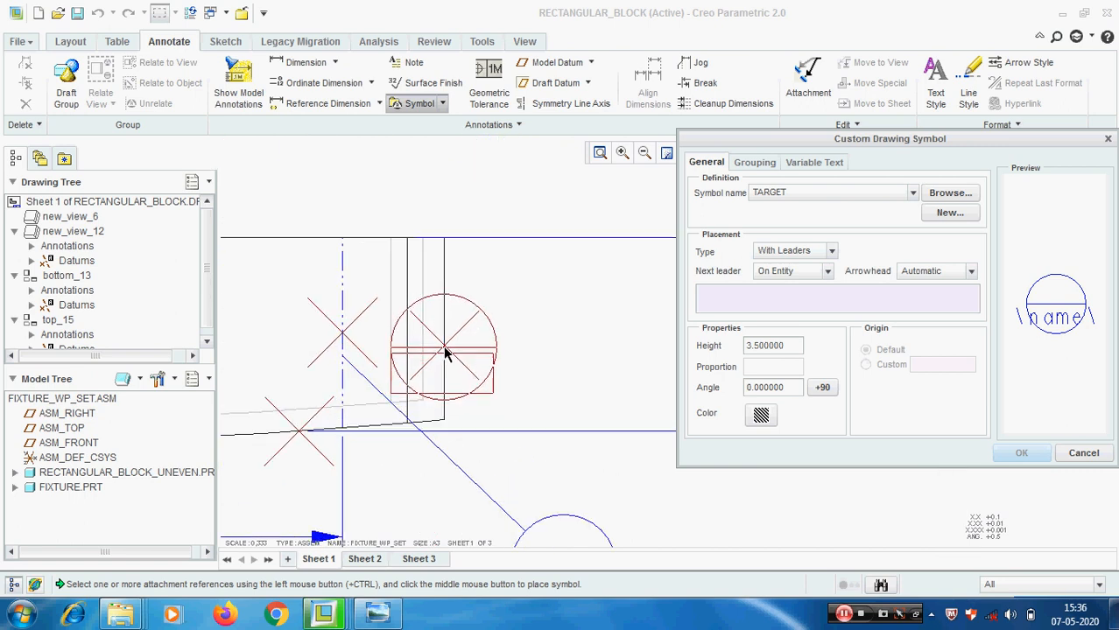
click(443, 351)
scroll(387, 392, down, 3)
middle_click(560, 240)
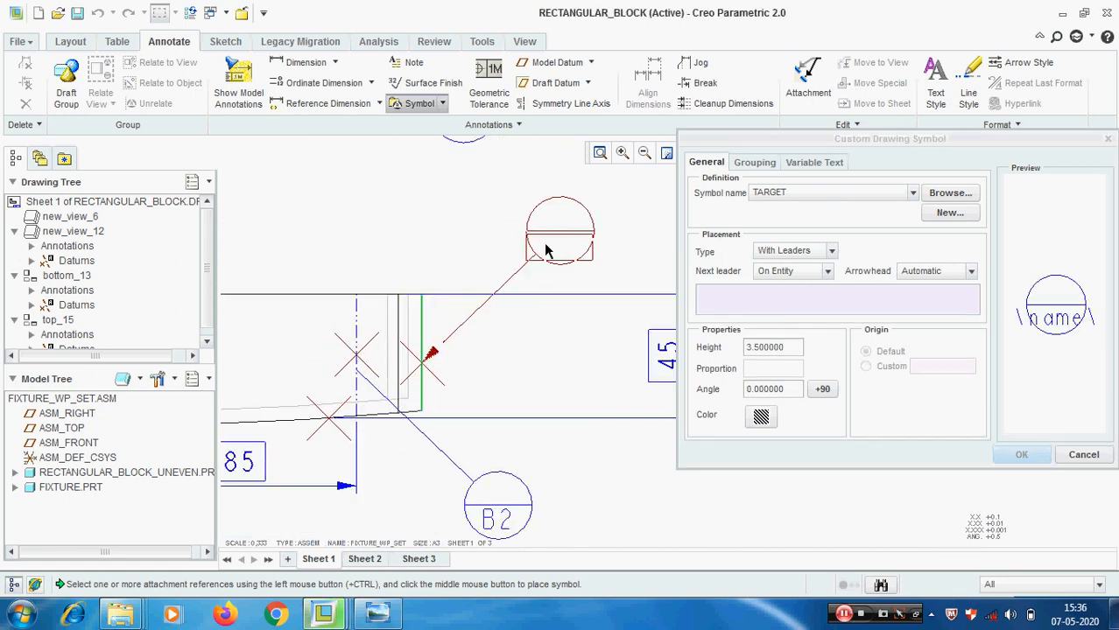
Place another TARGET symbol with a leader beside the lowest view's right end, and finish the symbol placement
scroll(444, 249, down, 5)
scroll(422, 399, up, 2)
scroll(462, 317, up, 2)
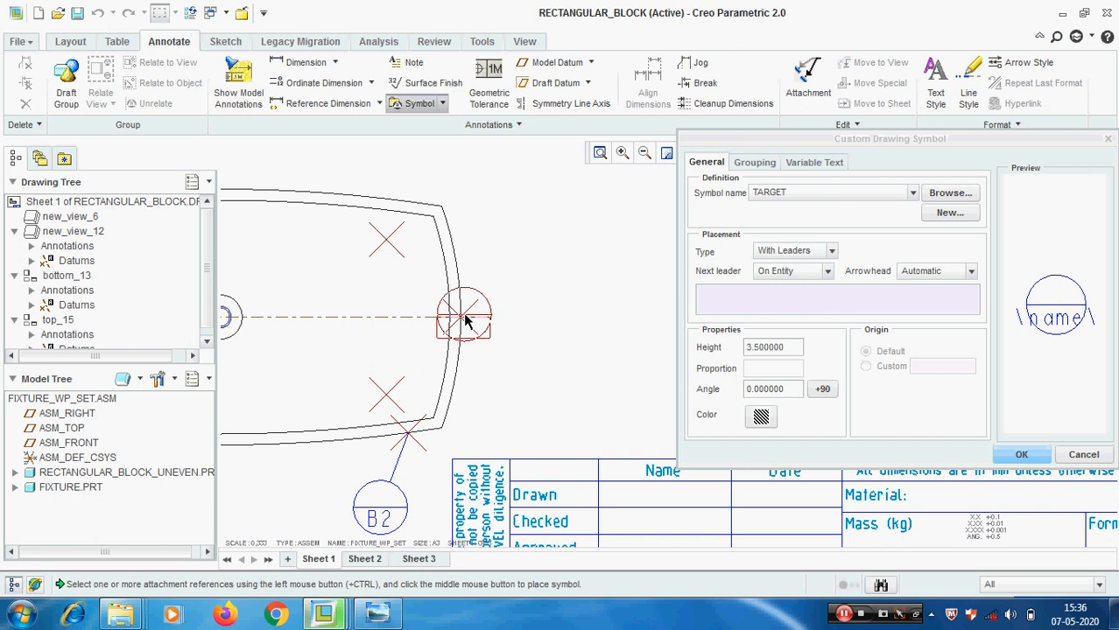
click(461, 317)
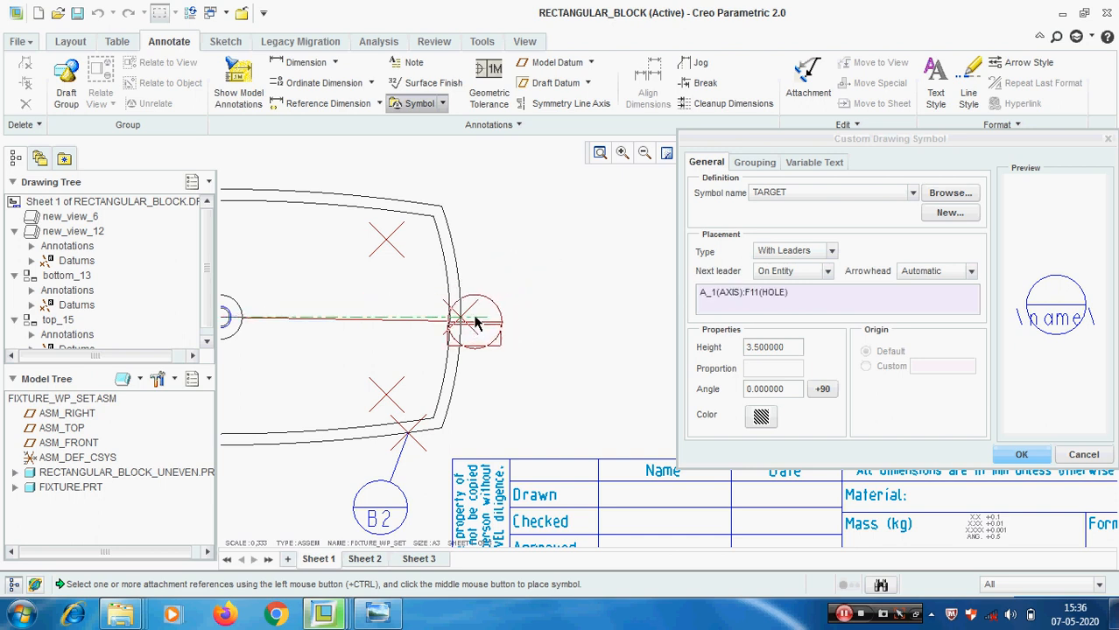
middle_click(491, 294)
click(1022, 455)
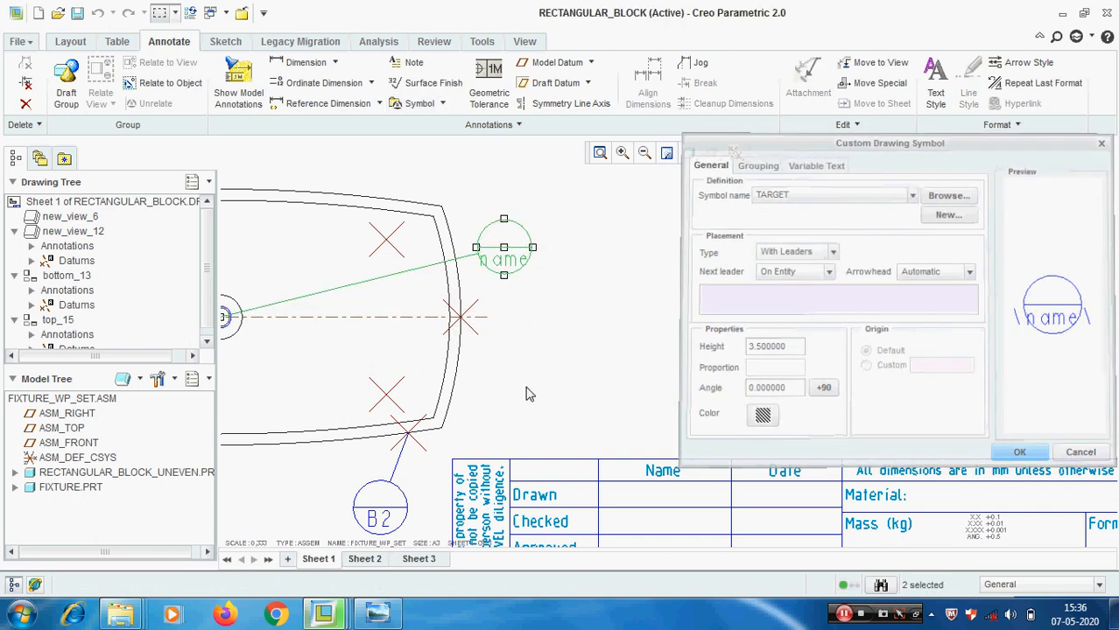
Reattach the lowest view's unnamed target symbol to datum point C1 at the right end, with a No Arrow leader
scroll(527, 392, down, 4)
scroll(454, 319, up, 3)
click(466, 311)
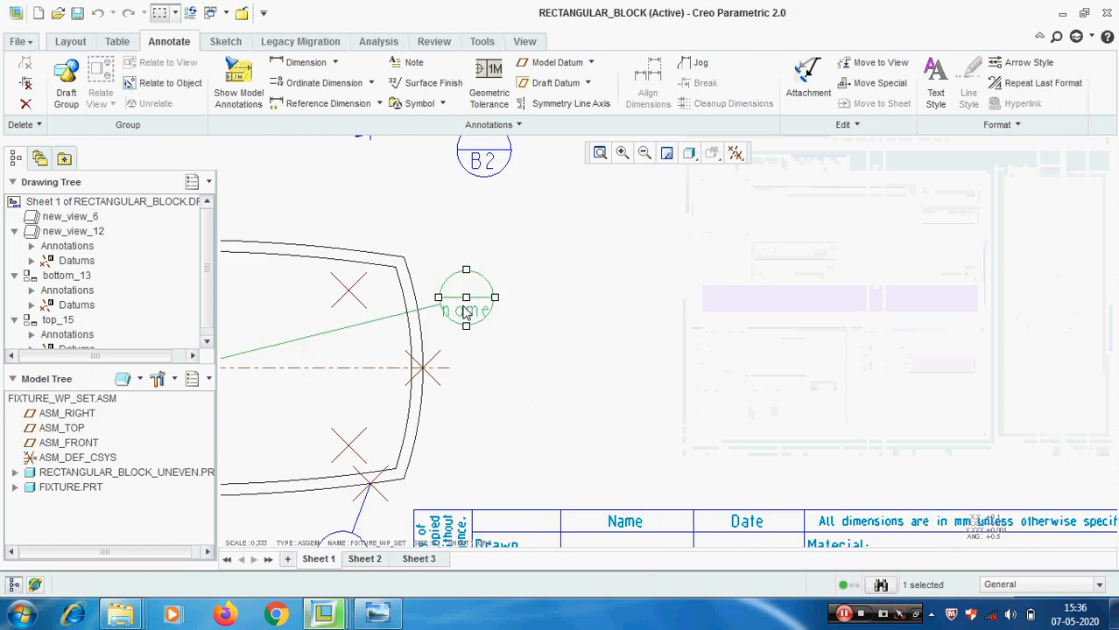
right_click(462, 304)
click(516, 497)
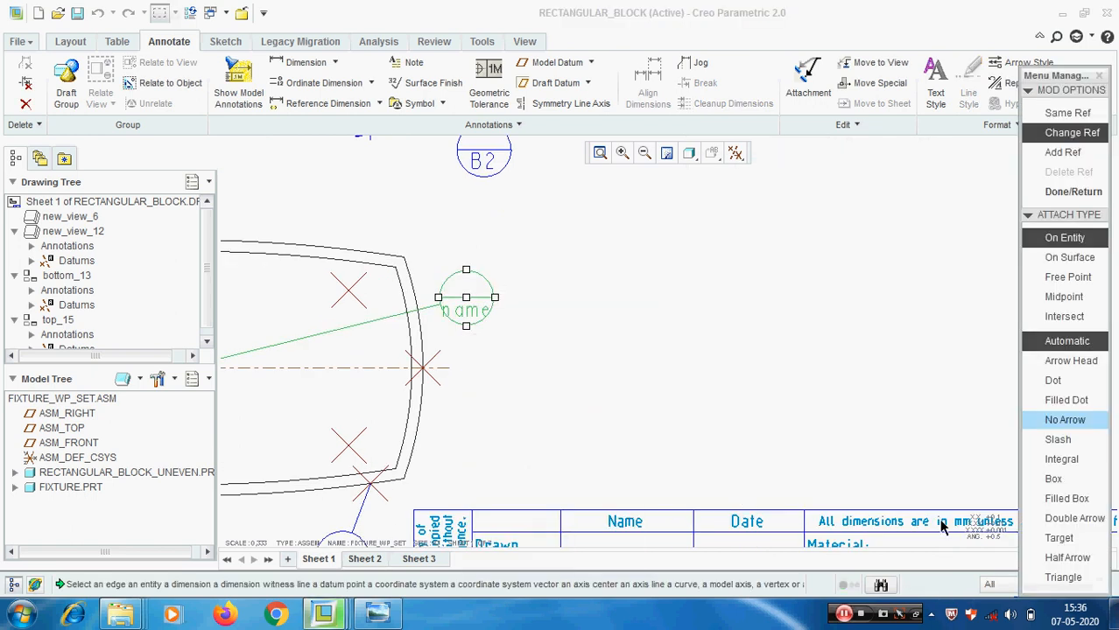
scroll(456, 339, up, 2)
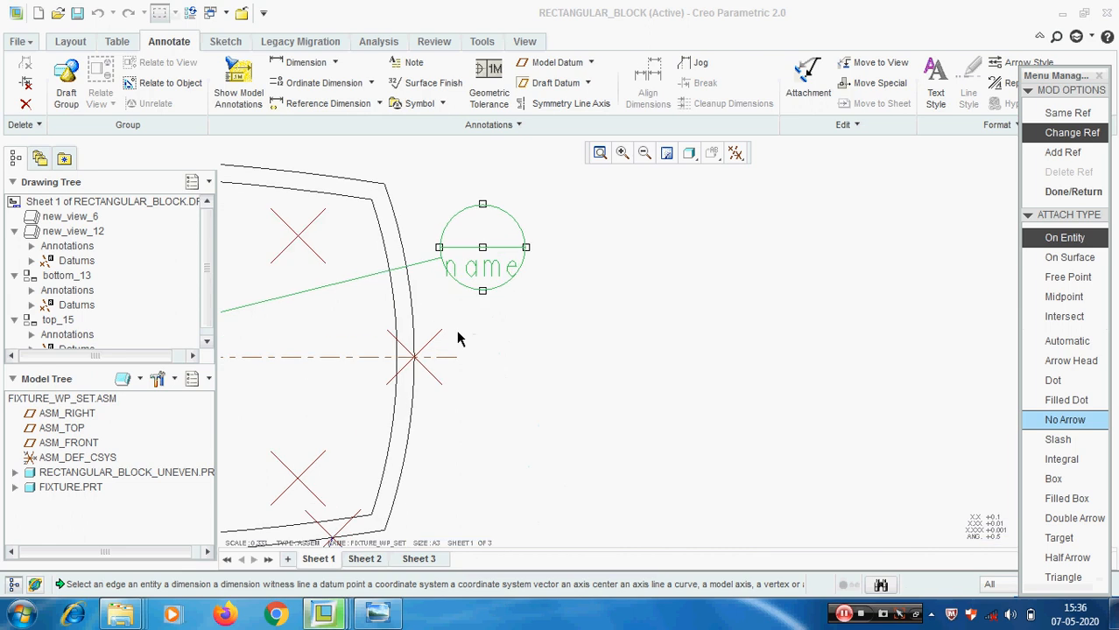
right_click(457, 330)
click(434, 392)
scroll(416, 387, up, 2)
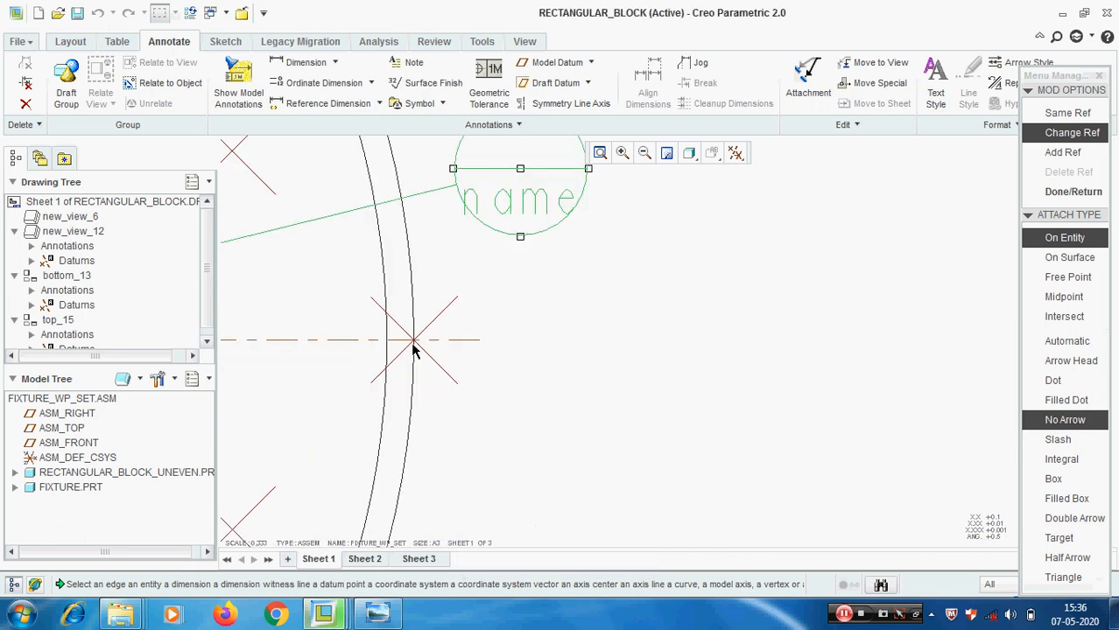
click(415, 344)
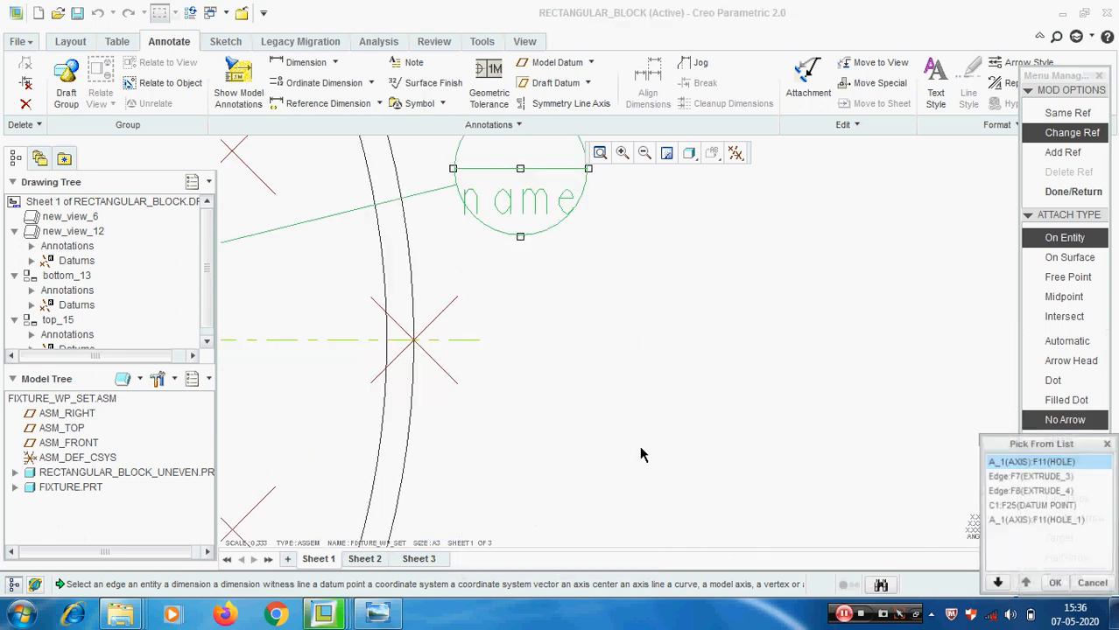
click(1024, 507)
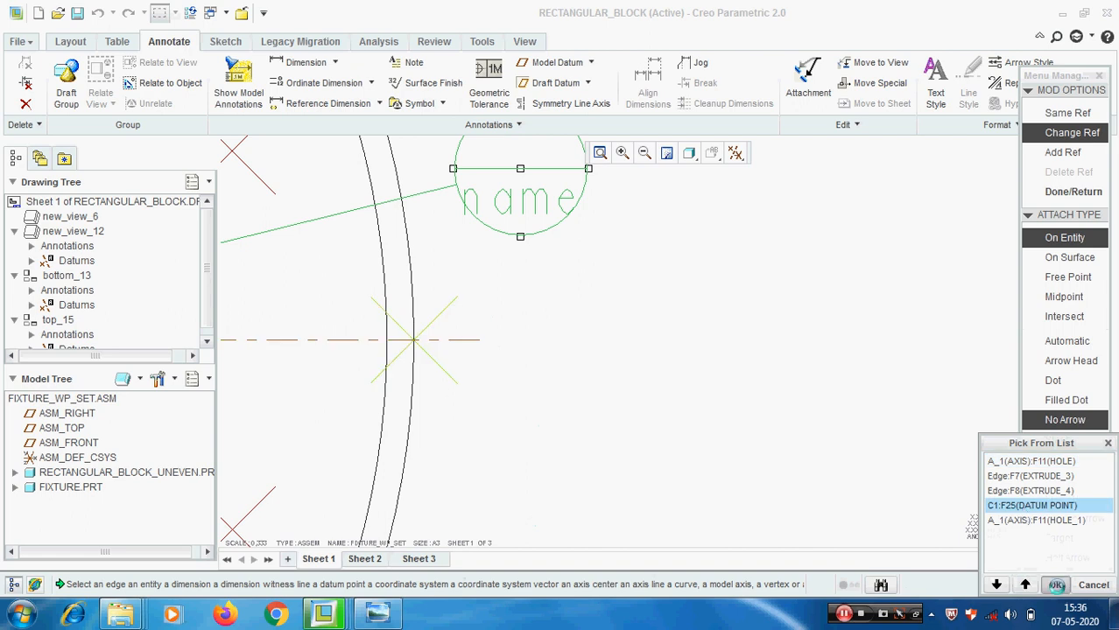
click(1057, 585)
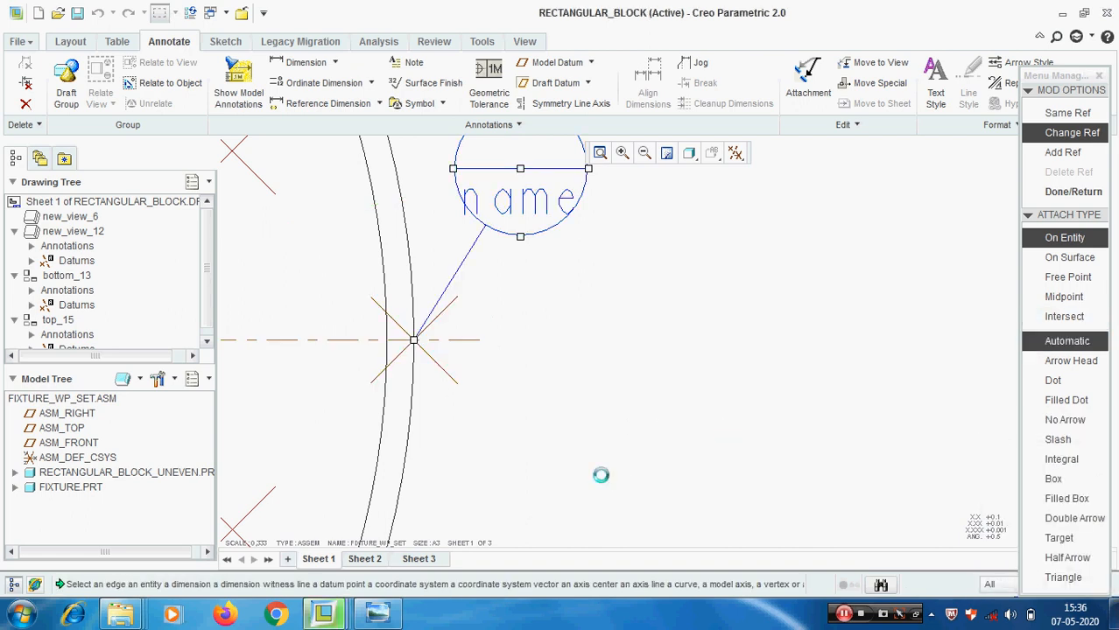
middle_click(604, 482)
Change the middle view's unnamed target symbol attachment to datum point C1 on the right edge, with a No Arrow leader
scroll(604, 482, up, 6)
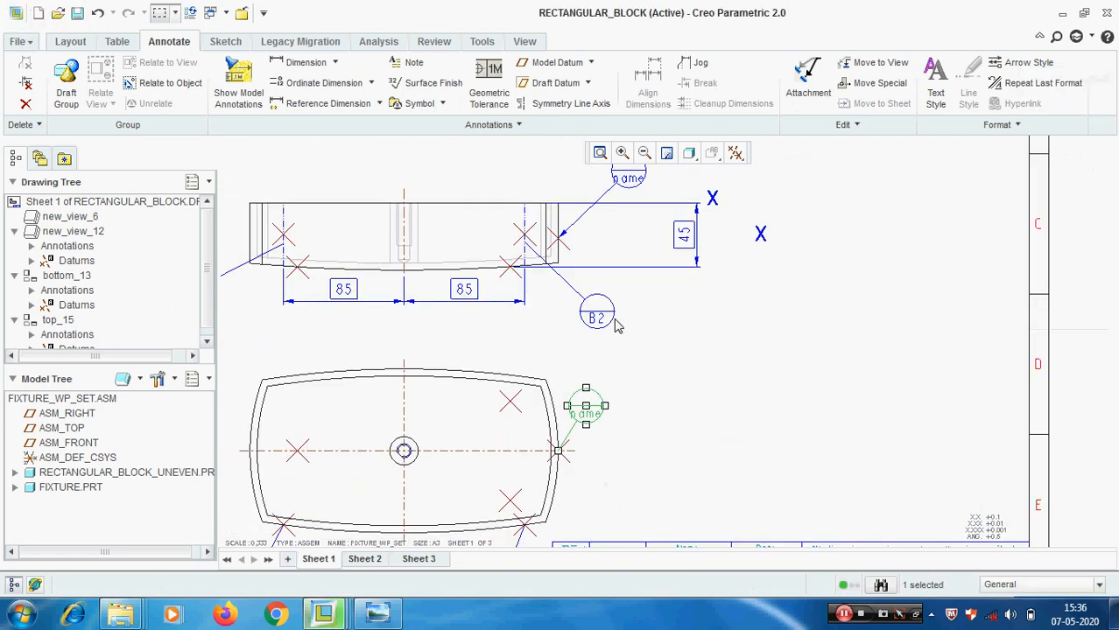
middle_drag(641, 228, 596, 341)
scroll(592, 284, down, 2)
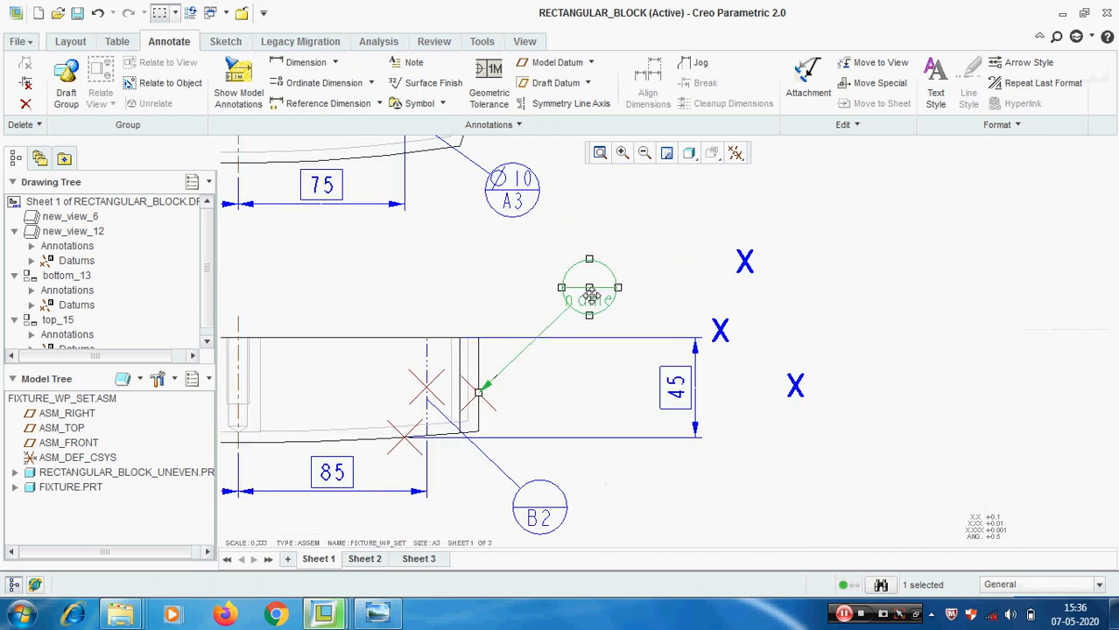
right_click(592, 297)
click(670, 492)
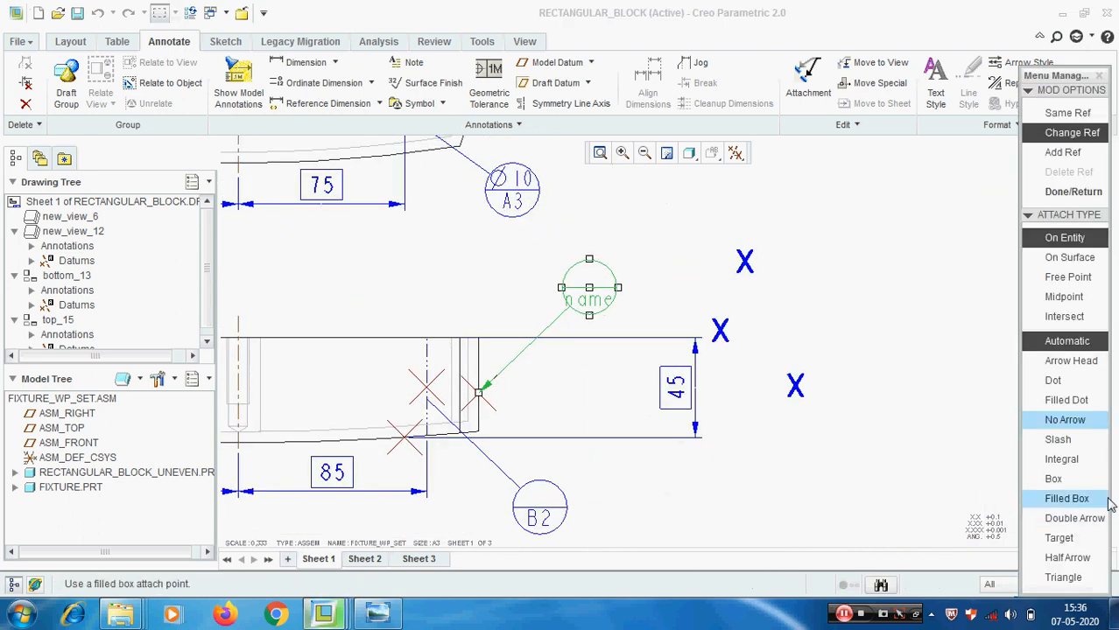
click(1065, 419)
scroll(460, 390, down, 4)
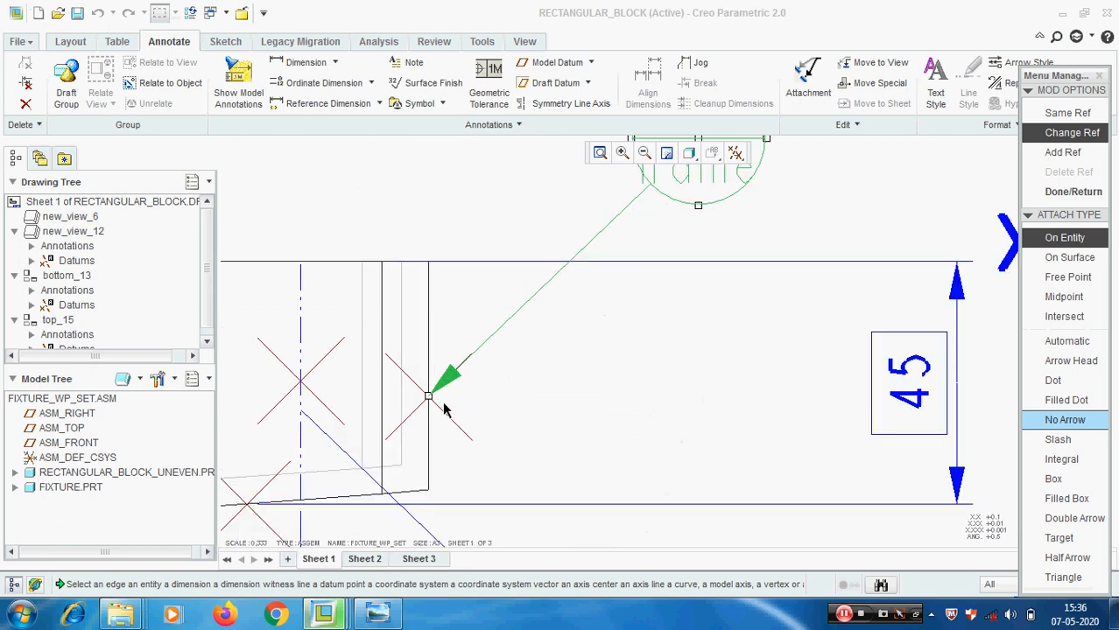
right_click(443, 404)
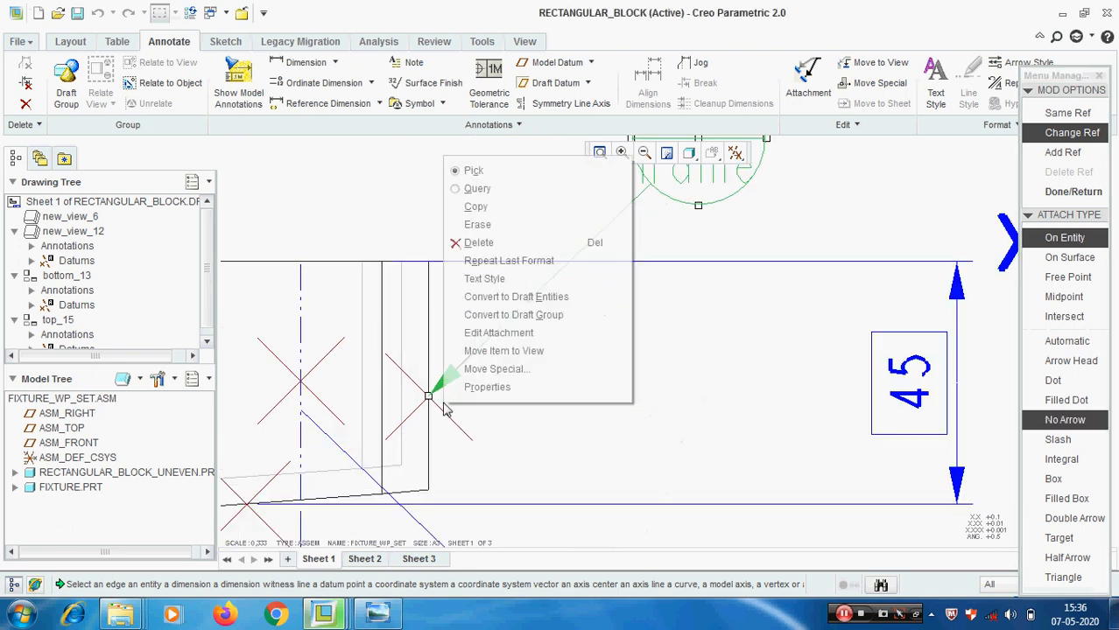
click(502, 194)
scroll(425, 389, down, 2)
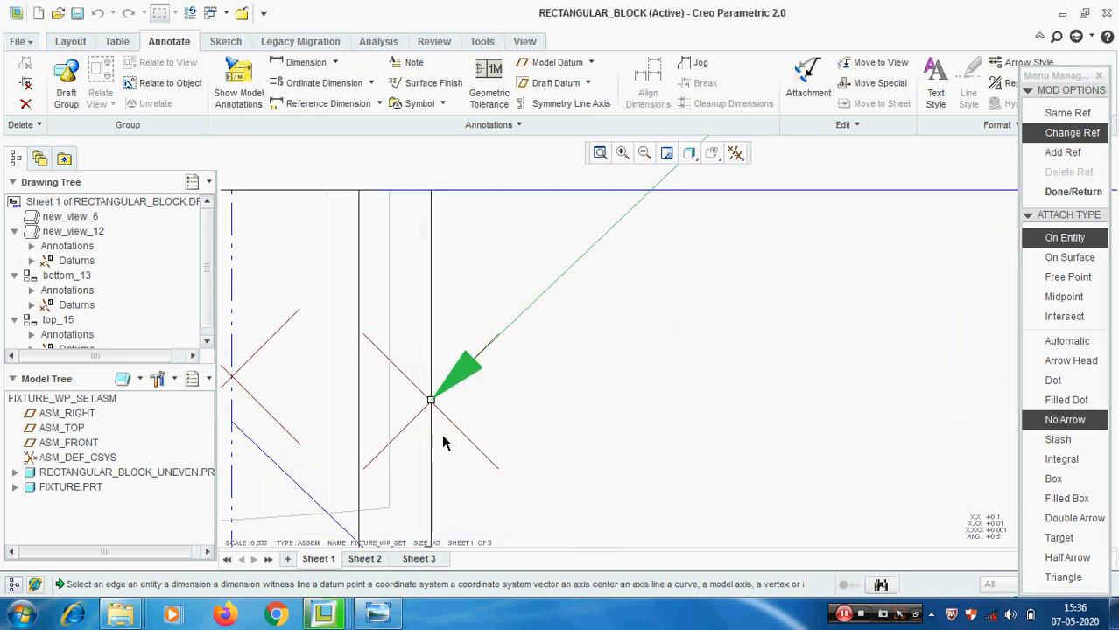
click(443, 436)
click(1070, 476)
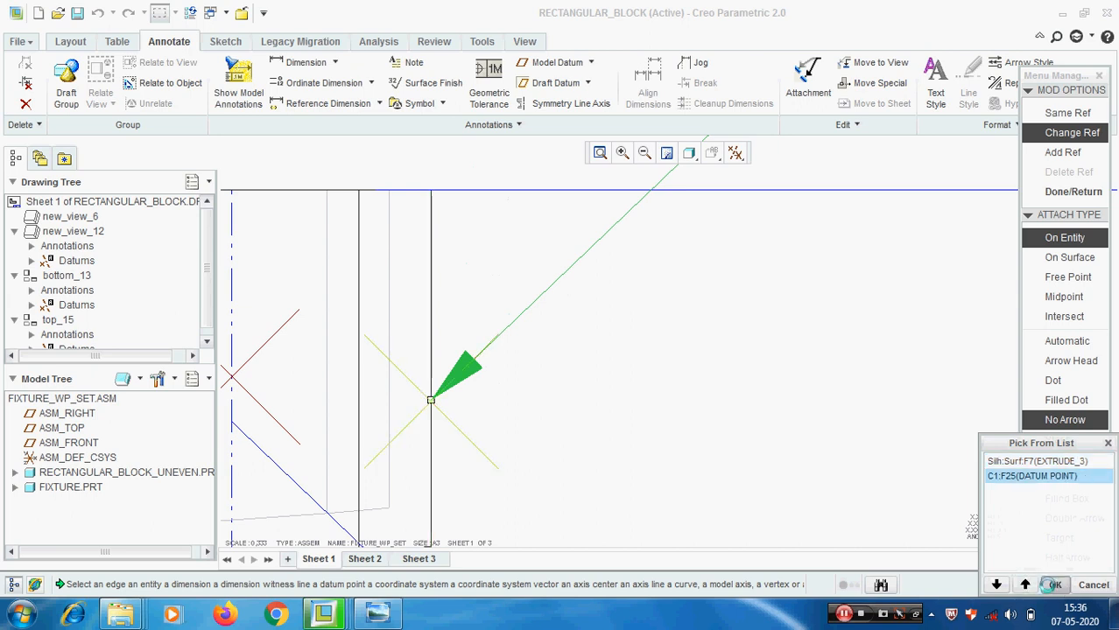
click(1051, 584)
middle_click(600, 422)
Set the name text of the middle view's new target symbol to C1
scroll(601, 422, up, 6)
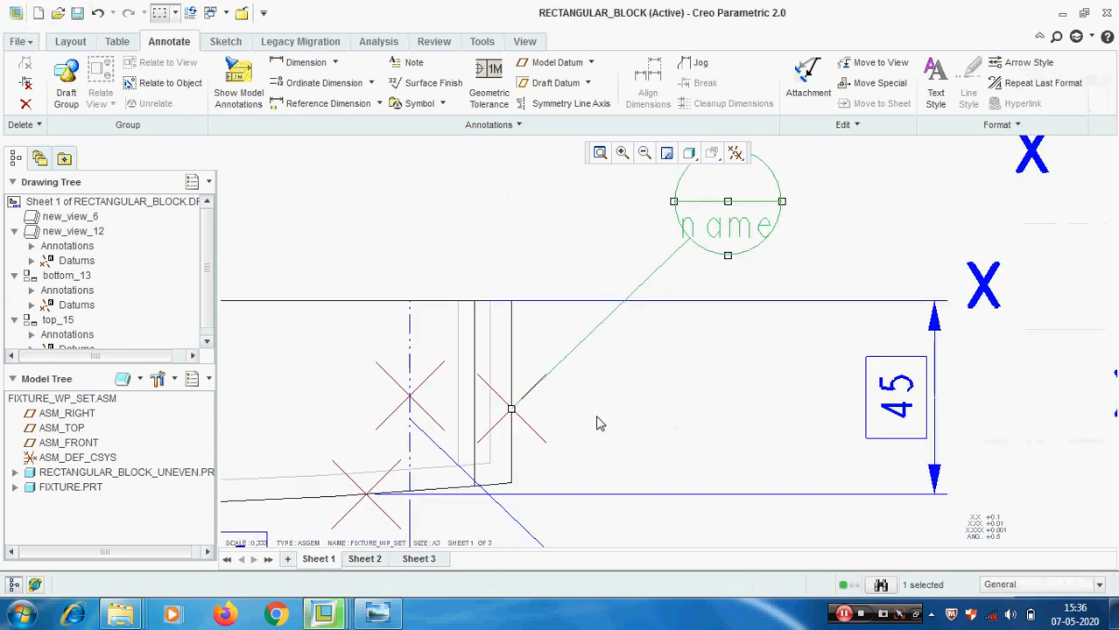
click(977, 323)
double_click(650, 341)
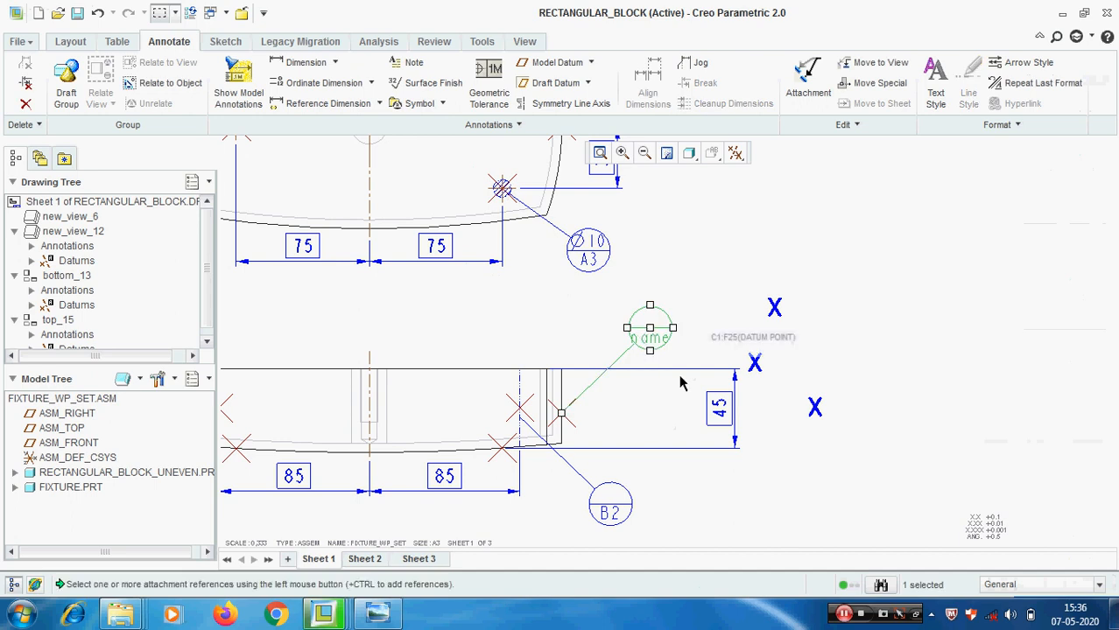
click(815, 111)
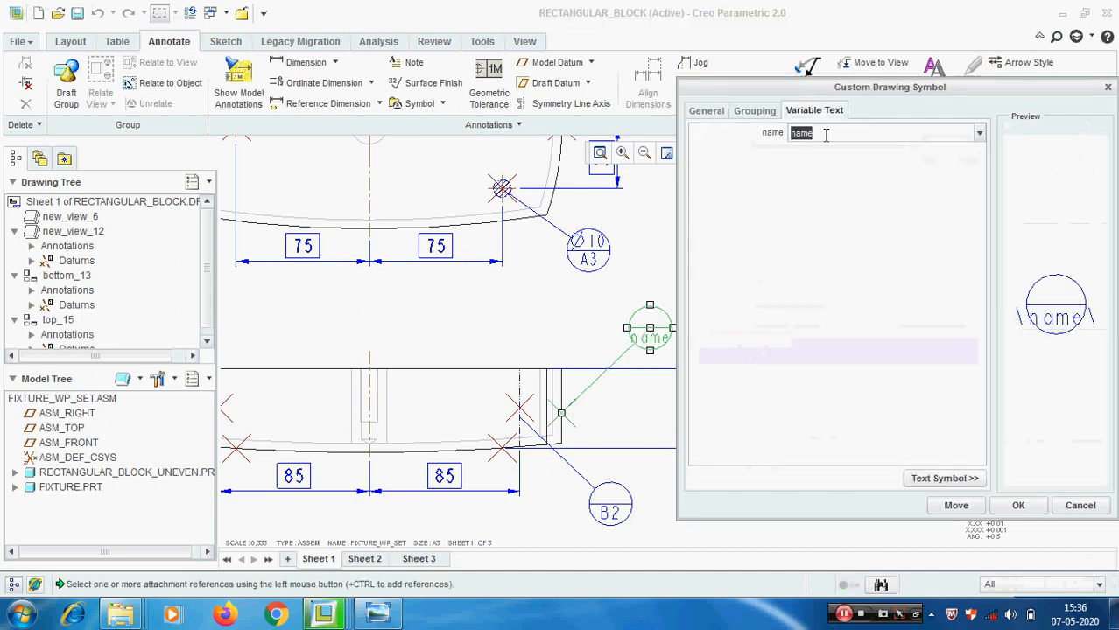
click(1018, 510)
scroll(689, 309, up, 2)
click(876, 391)
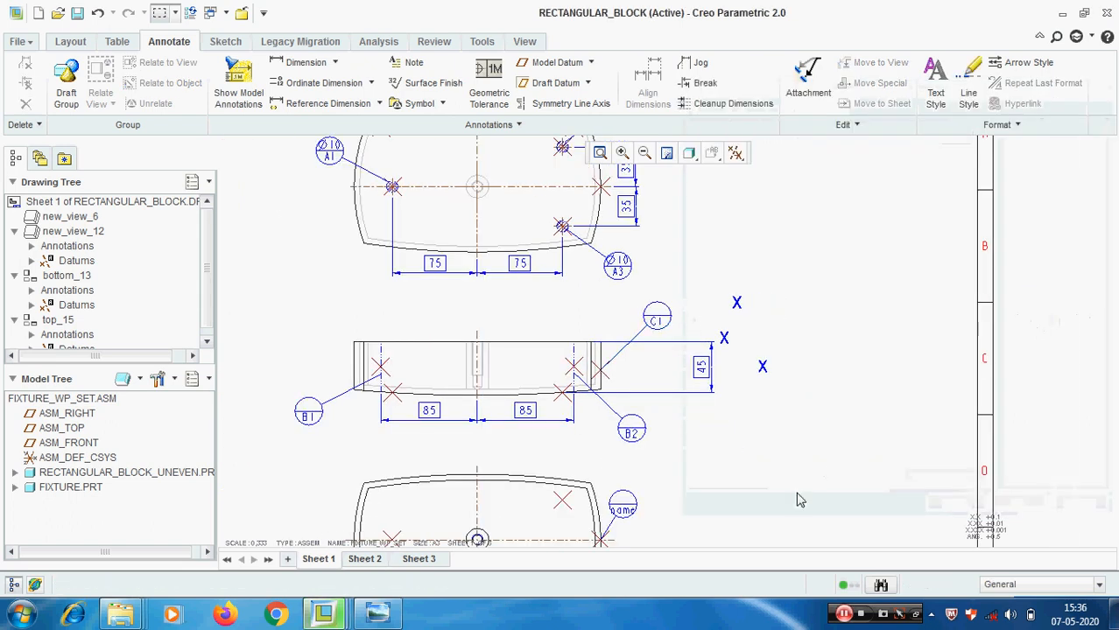
Set the name text of the lowest view's new target symbol to C1
middle_drag(795, 499, 771, 315)
scroll(650, 383, down, 2)
double_click(574, 291)
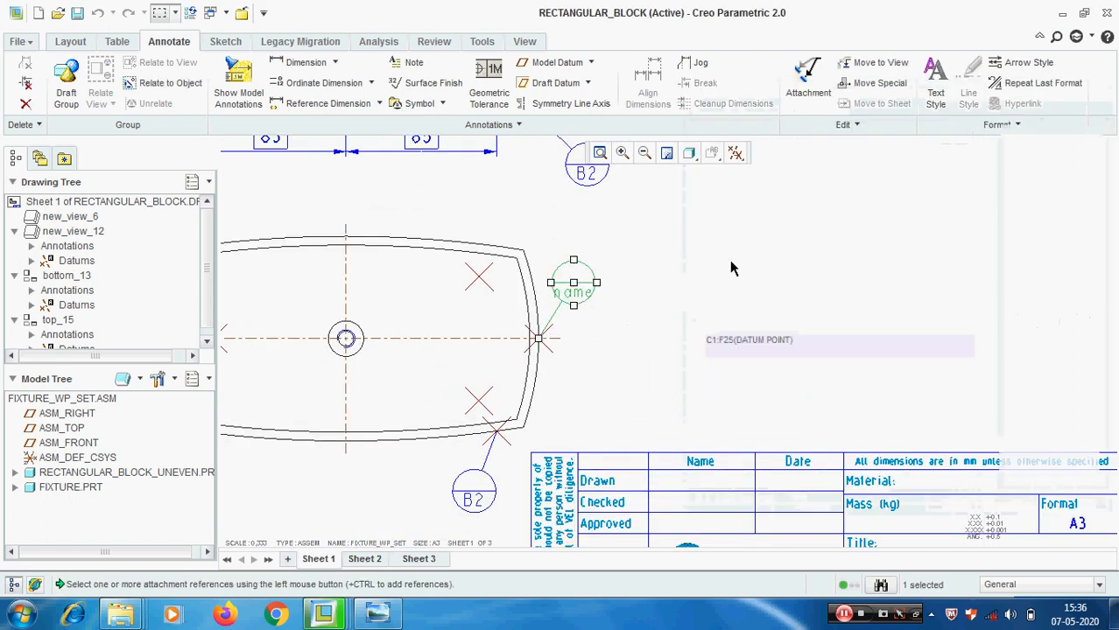
click(819, 111)
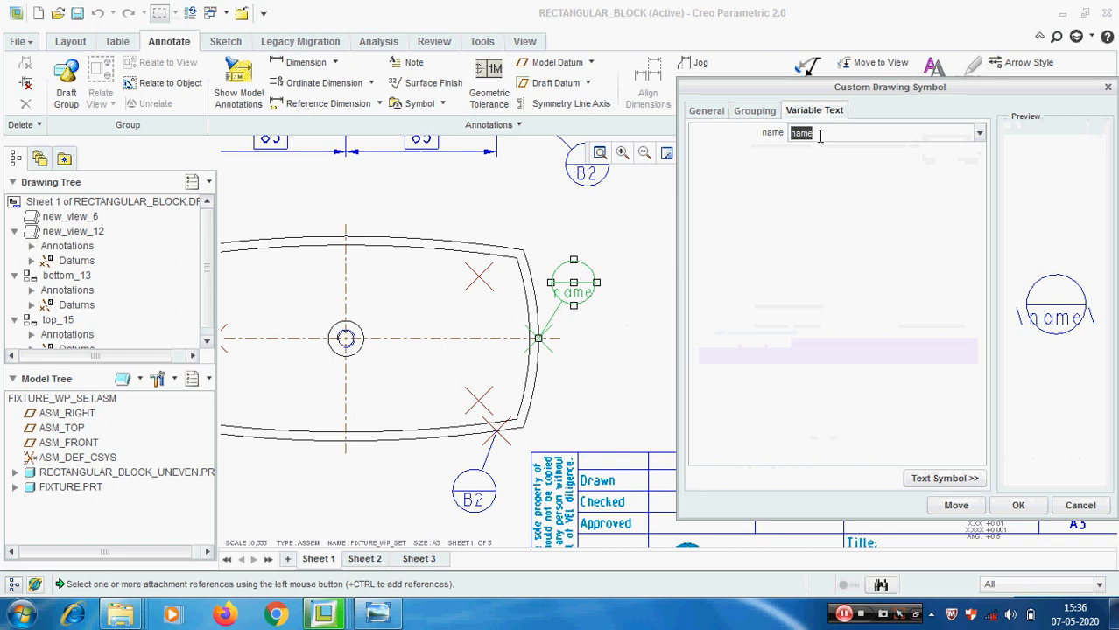
click(1018, 506)
scroll(762, 377, up, 2)
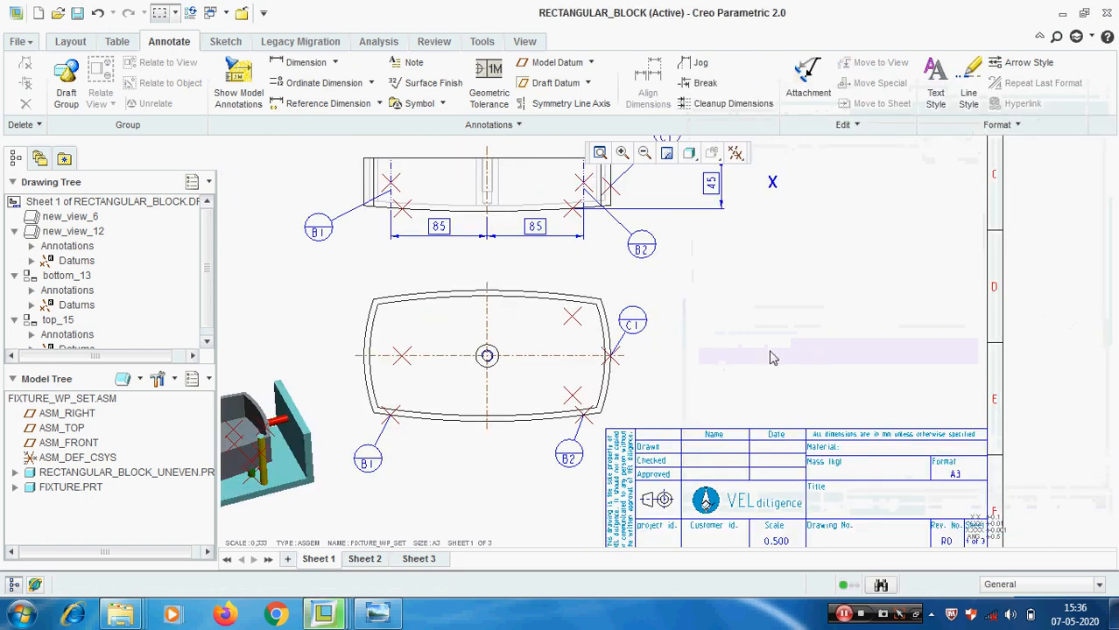
Turn off the display of datum points in the drawing
click(735, 153)
click(775, 222)
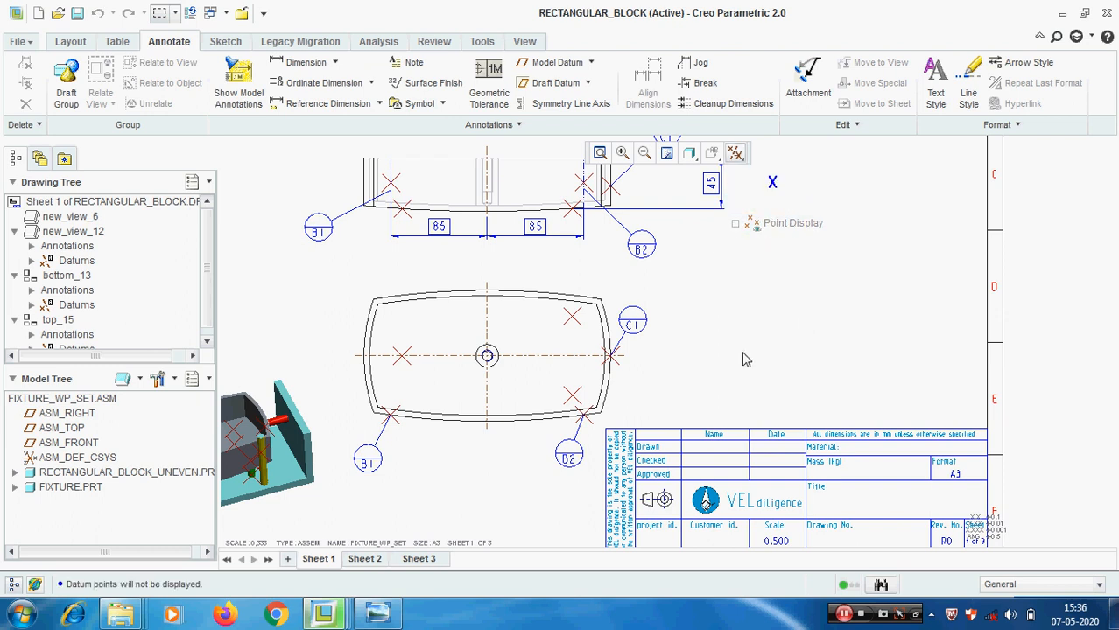
scroll(742, 359, down, 3)
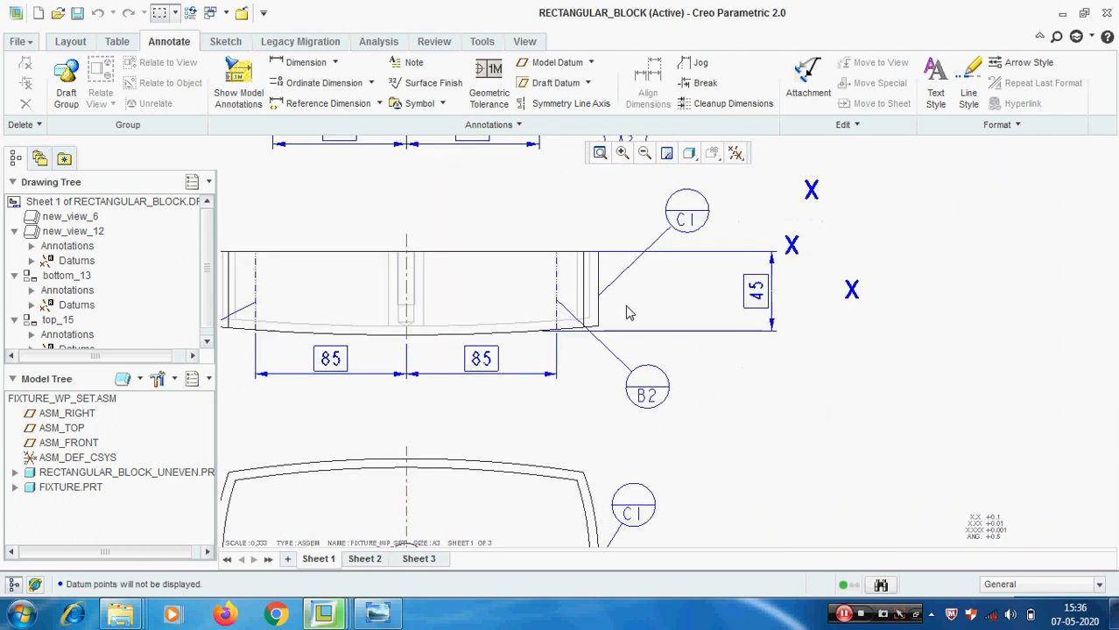
scroll(626, 312, down, 1)
scroll(775, 390, up, 1)
mouse_move(775, 294)
middle_down()
mouse_move(779, 408)
mouse_move(822, 411)
middle_up()
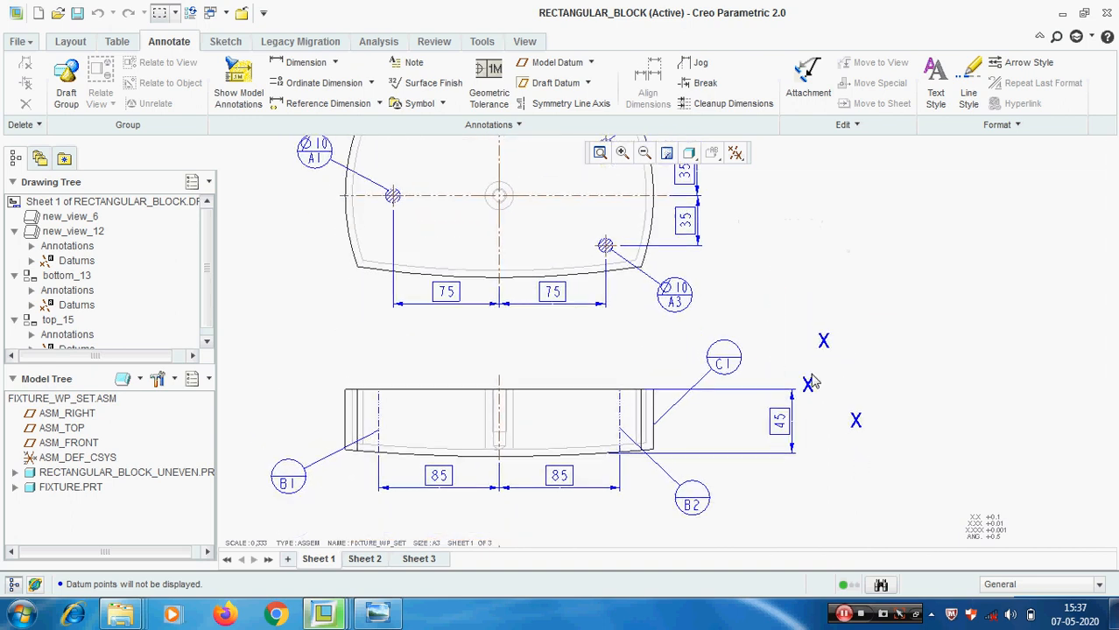
Move an X note onto the middle view's right edge, centred where the C1 leader ends
scroll(831, 411, down, 2)
click(825, 359)
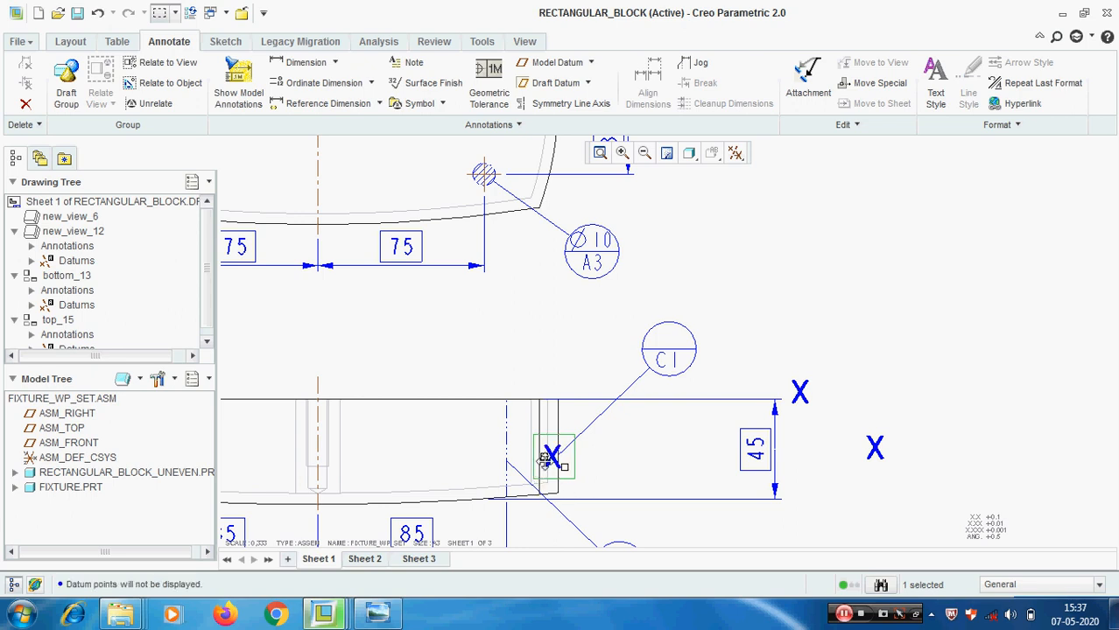
drag(556, 451, 560, 454)
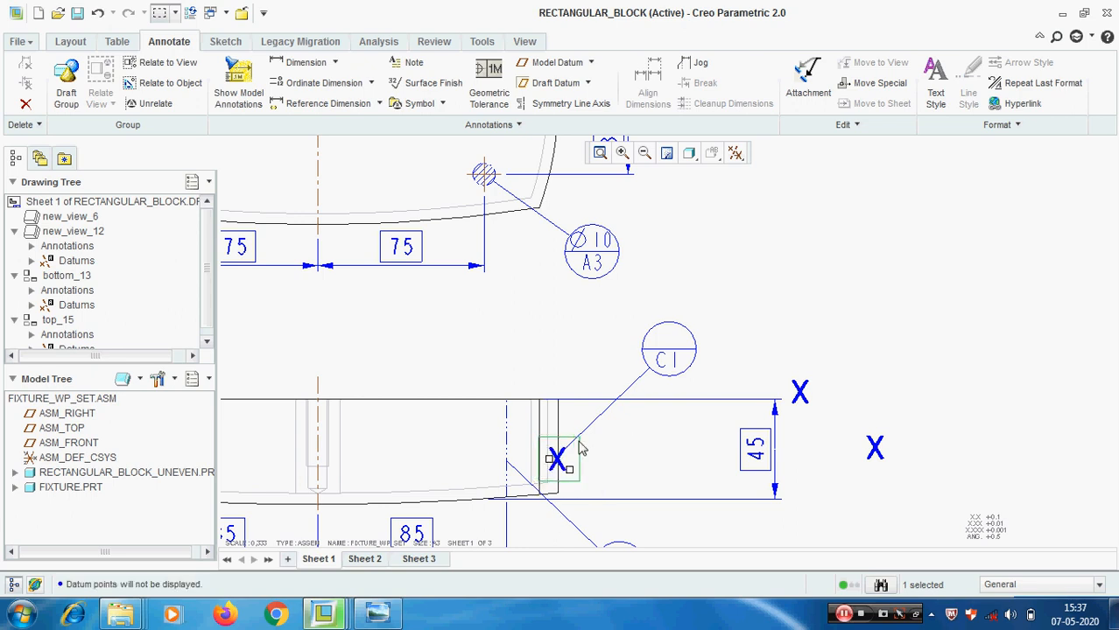
scroll(563, 460, down, 5)
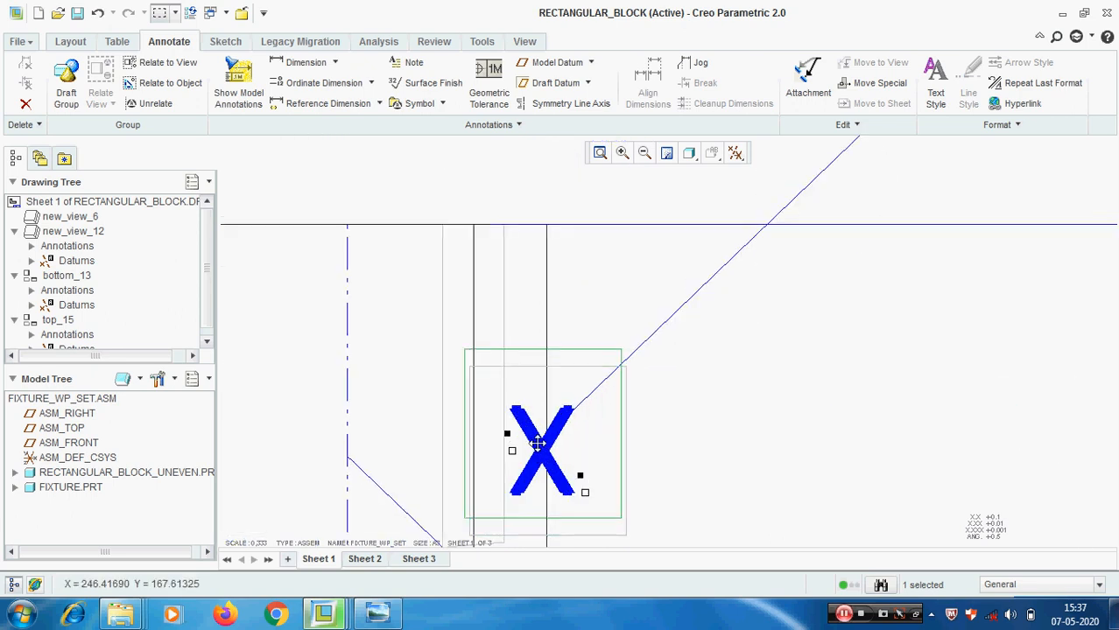
drag(537, 444, 539, 457)
Move one of the spare X notes from beside the middle view down into the free area beside the lowest view
scroll(620, 298, up, 2)
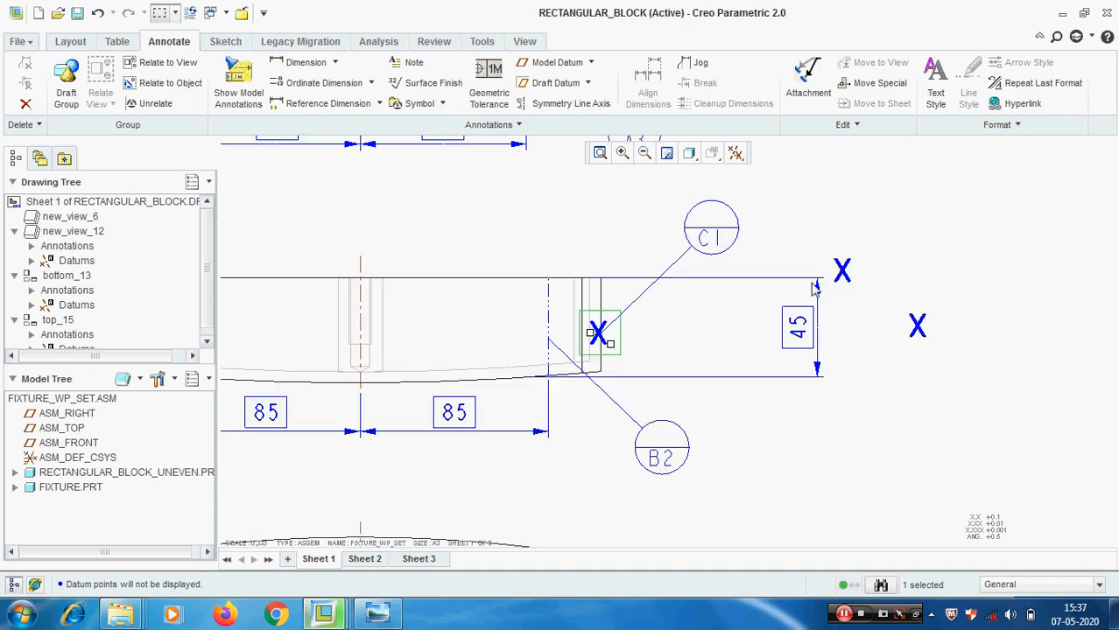
click(845, 274)
mouse_move(843, 272)
mouse_down()
mouse_move(569, 388)
mouse_move(544, 372)
mouse_move(792, 436)
mouse_move(843, 432)
mouse_up()
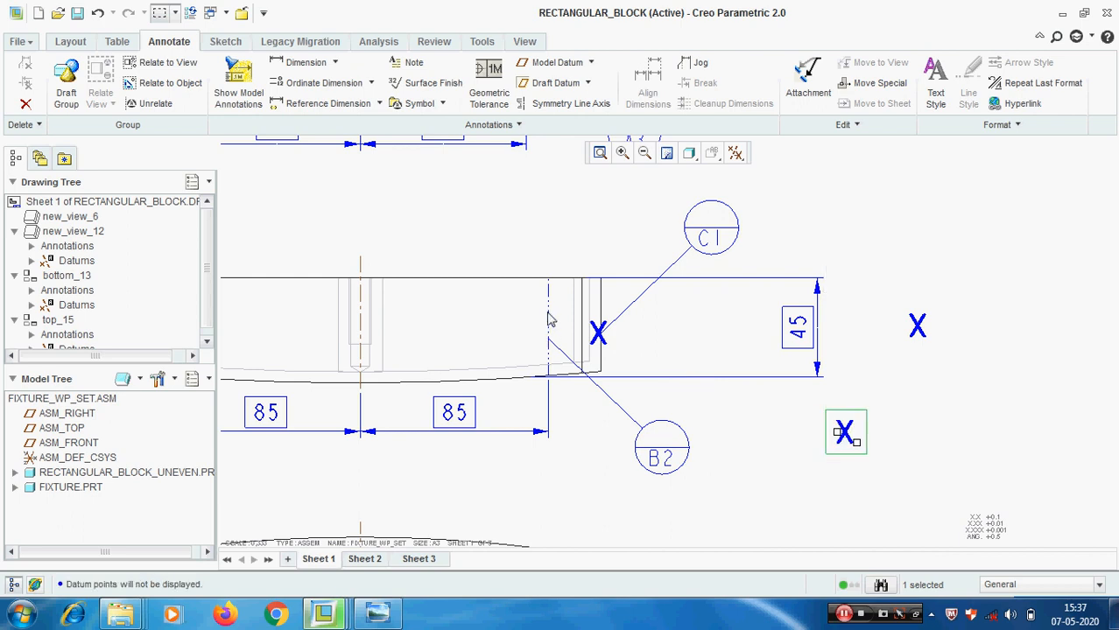
scroll(553, 373, up, 3)
scroll(551, 375, down, 2)
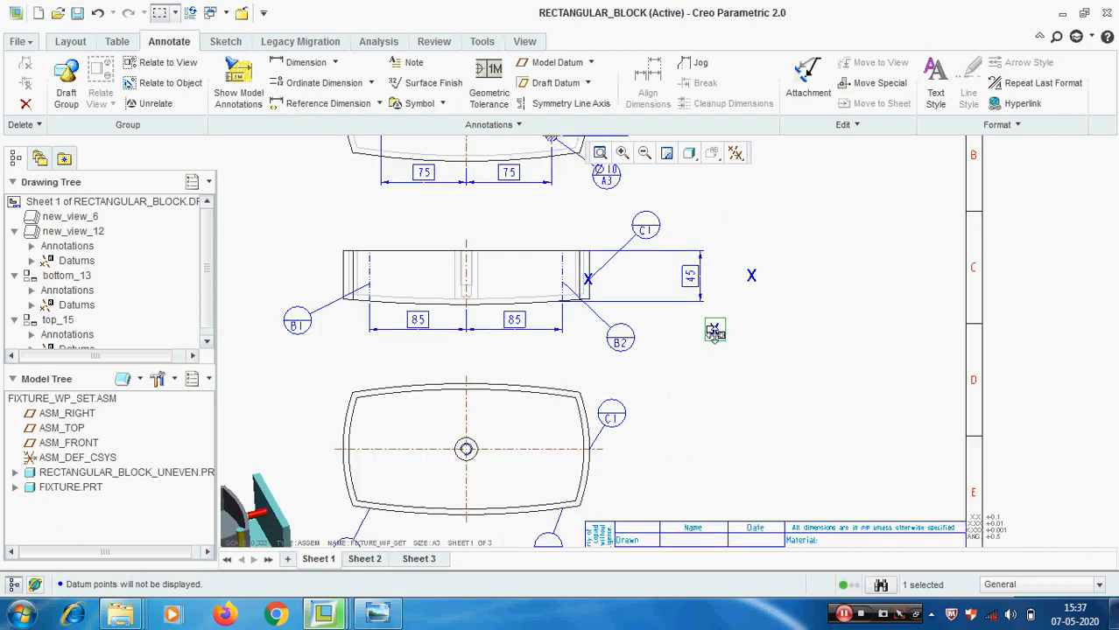
drag(716, 330, 717, 442)
Turn on the display of datum points and move the X note onto the lowest view's datum point at the B2 leader
click(735, 153)
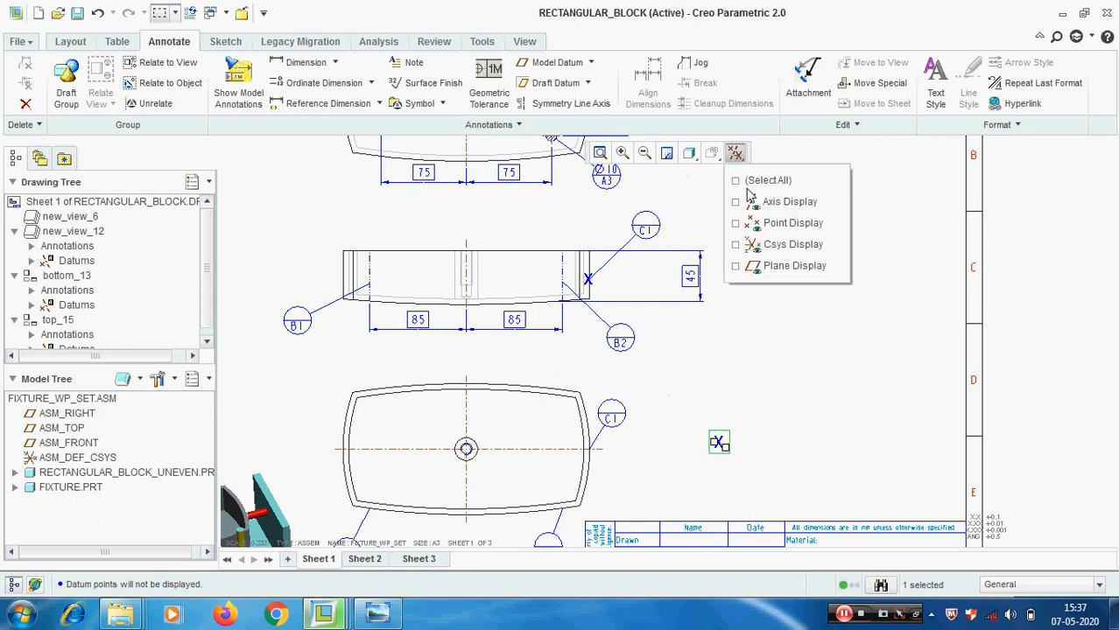
click(756, 223)
scroll(879, 194, up, 1)
scroll(602, 491, up, 2)
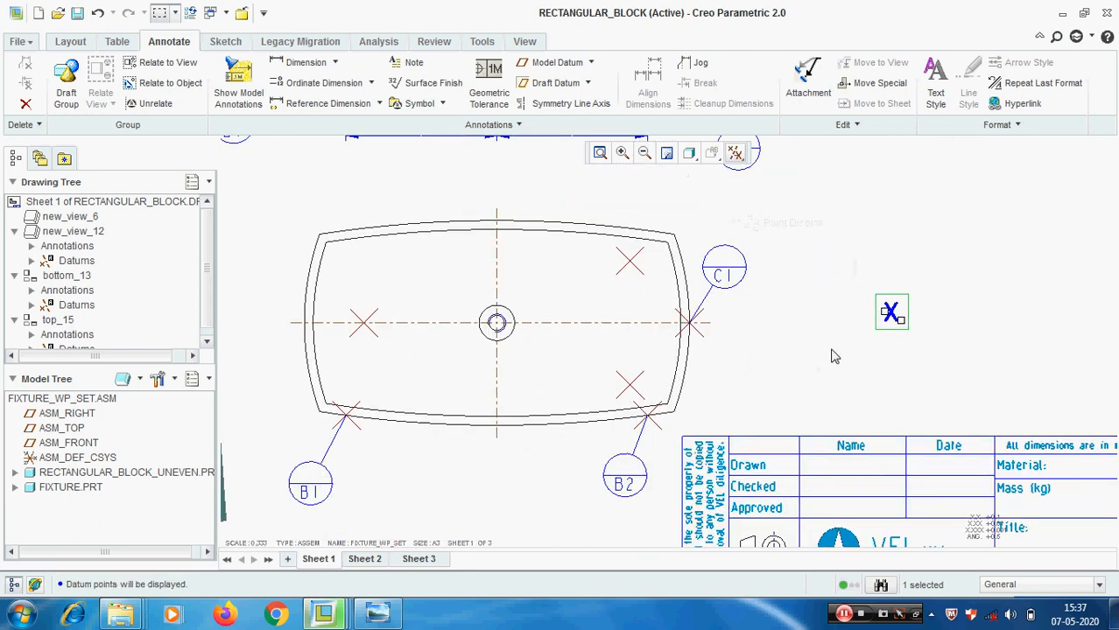
drag(652, 408, 648, 415)
scroll(712, 403, down, 2)
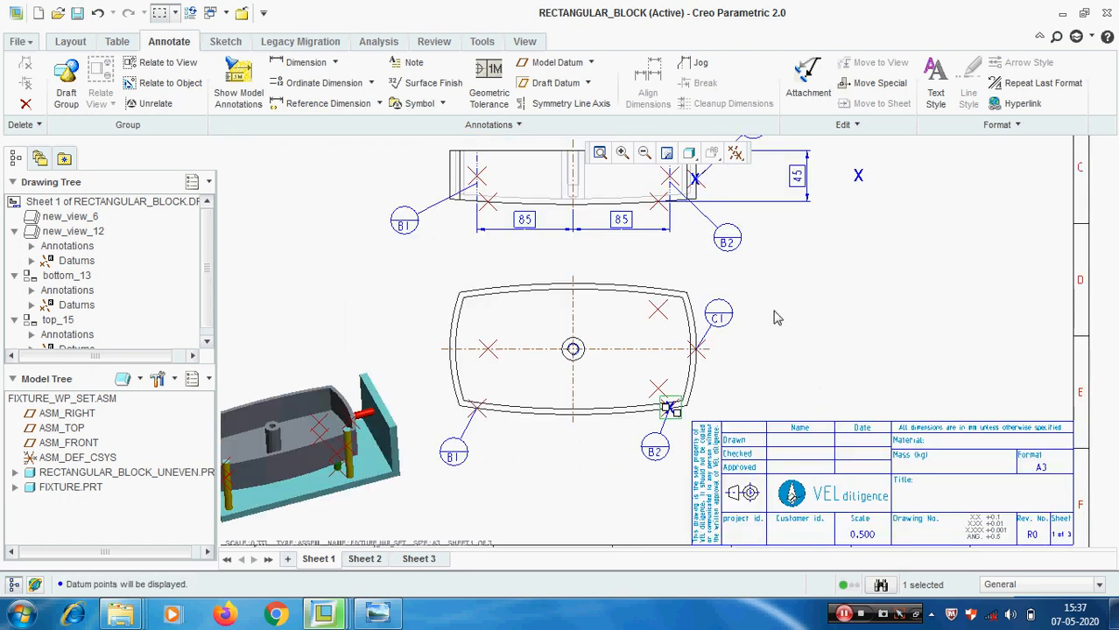
Move the remaining spare X note onto the lowest view's datum point at the B1 leader
drag(858, 176, 474, 409)
scroll(473, 411, up, 2)
scroll(473, 414, up, 3)
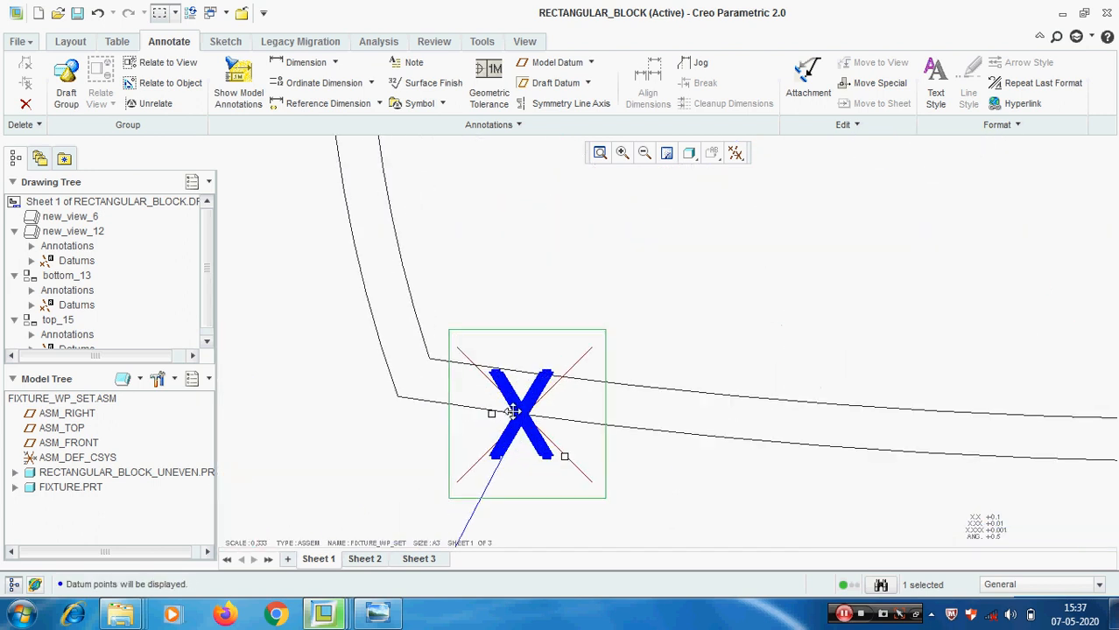
scroll(465, 440, down, 3)
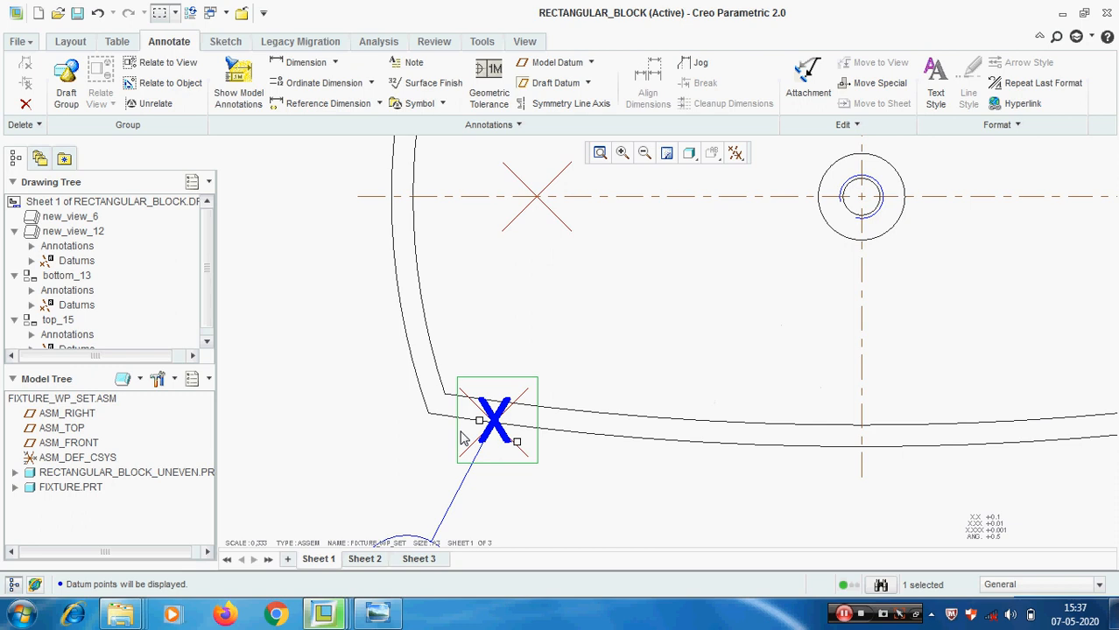
Relate both X notes at the B1 and B2 targets to the lowest view
scroll(465, 439, down, 2)
scroll(763, 447, up, 2)
ctrl+click(862, 422)
right_click(457, 470)
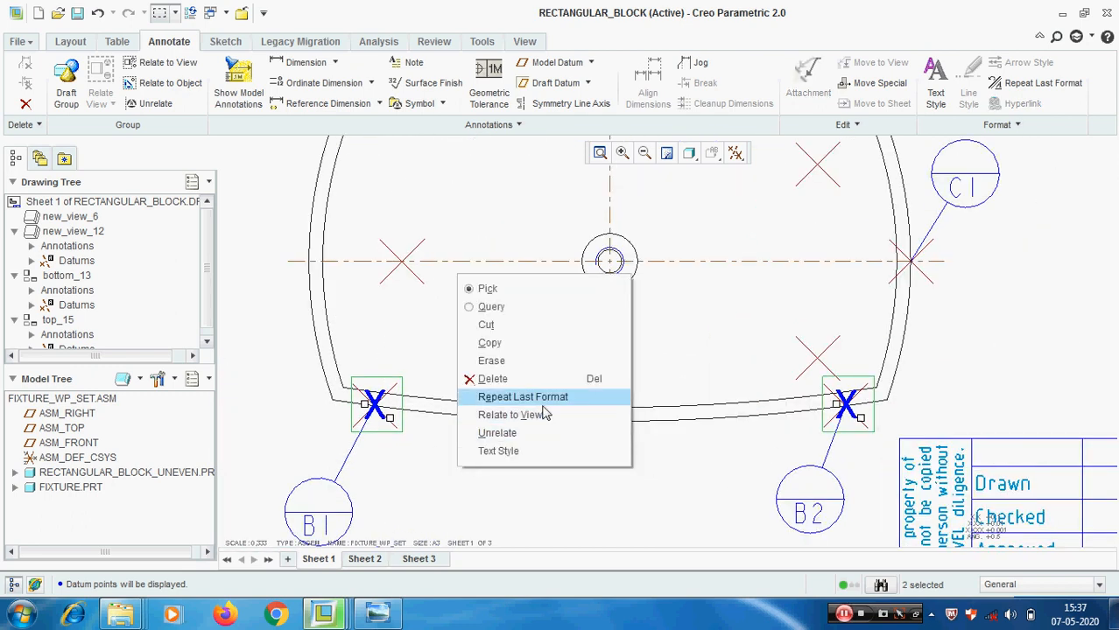
click(433, 519)
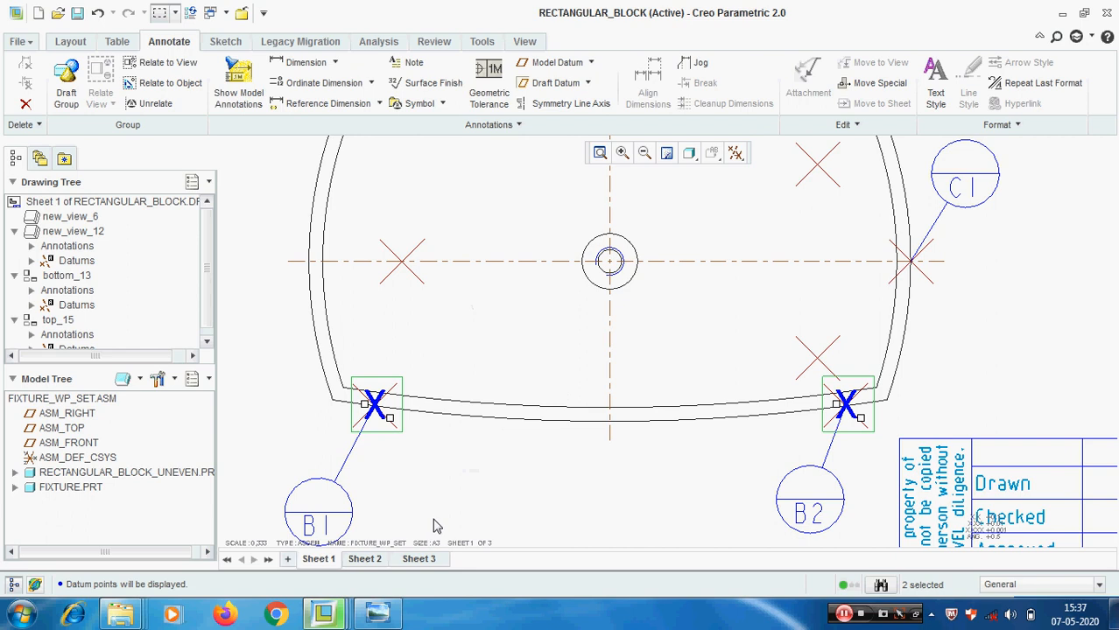
click(166, 62)
click(544, 350)
scroll(479, 401, down, 2)
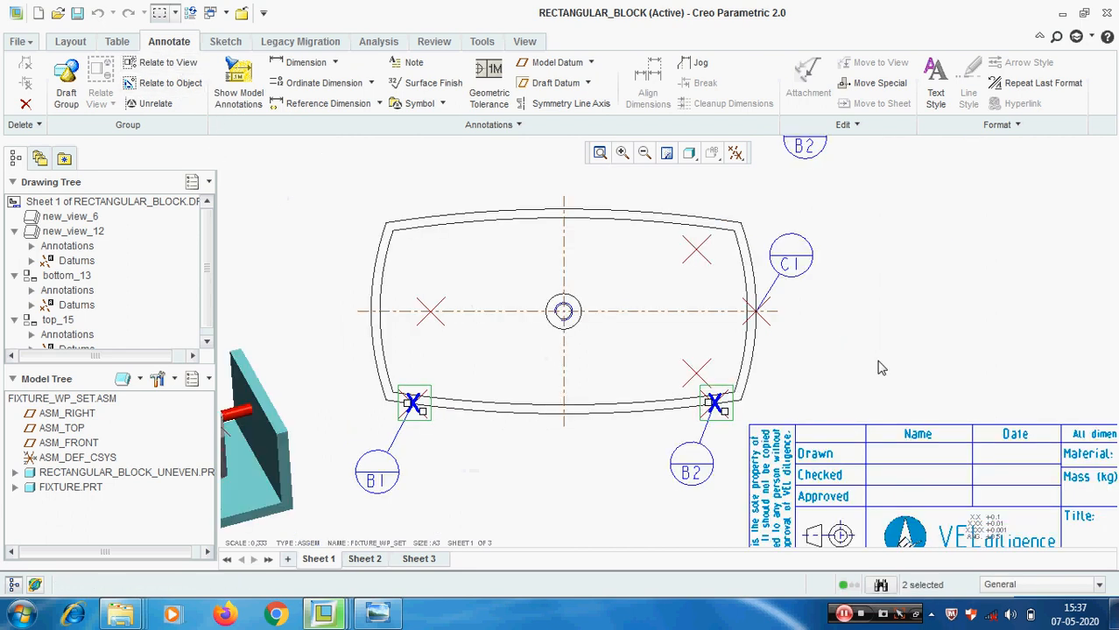
click(877, 362)
Relate the X note at the C1 target to the middle view
scroll(613, 482, down, 3)
scroll(632, 261, up, 5)
click(776, 260)
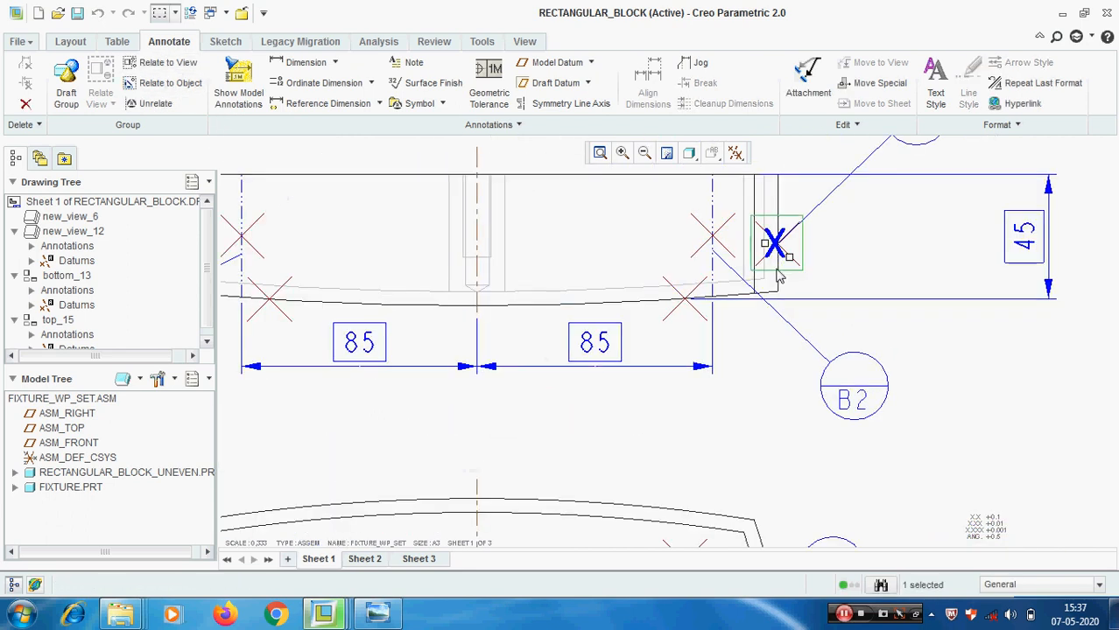
click(166, 62)
click(569, 282)
Hide the datum points in the drawing, leaving the X notes as the target marks
scroll(547, 288, down, 4)
scroll(653, 398, up, 1)
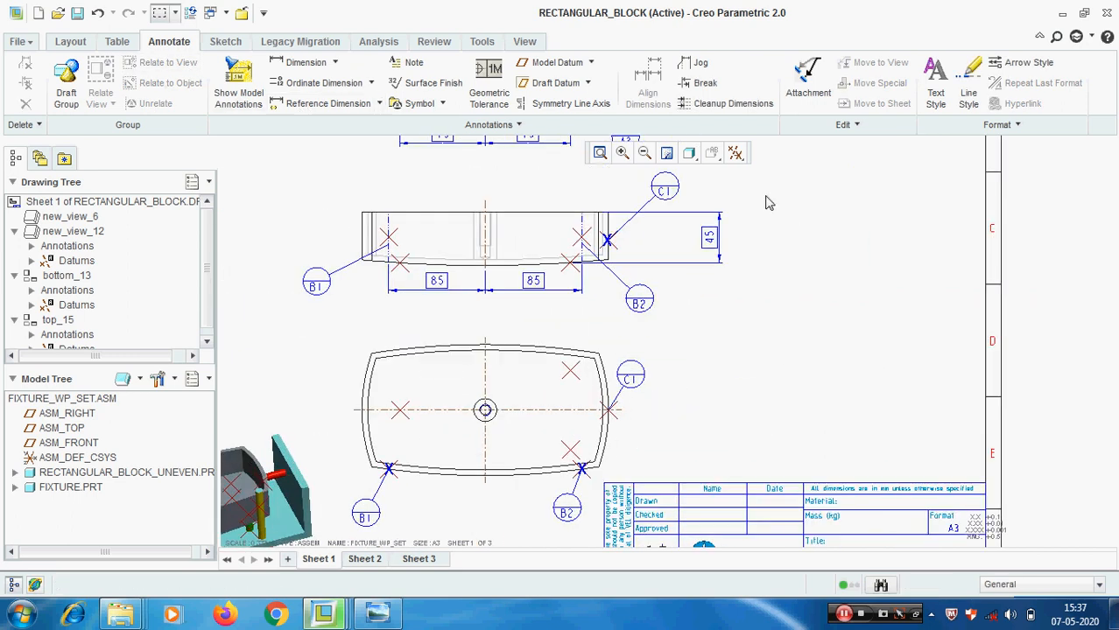
click(737, 154)
click(770, 223)
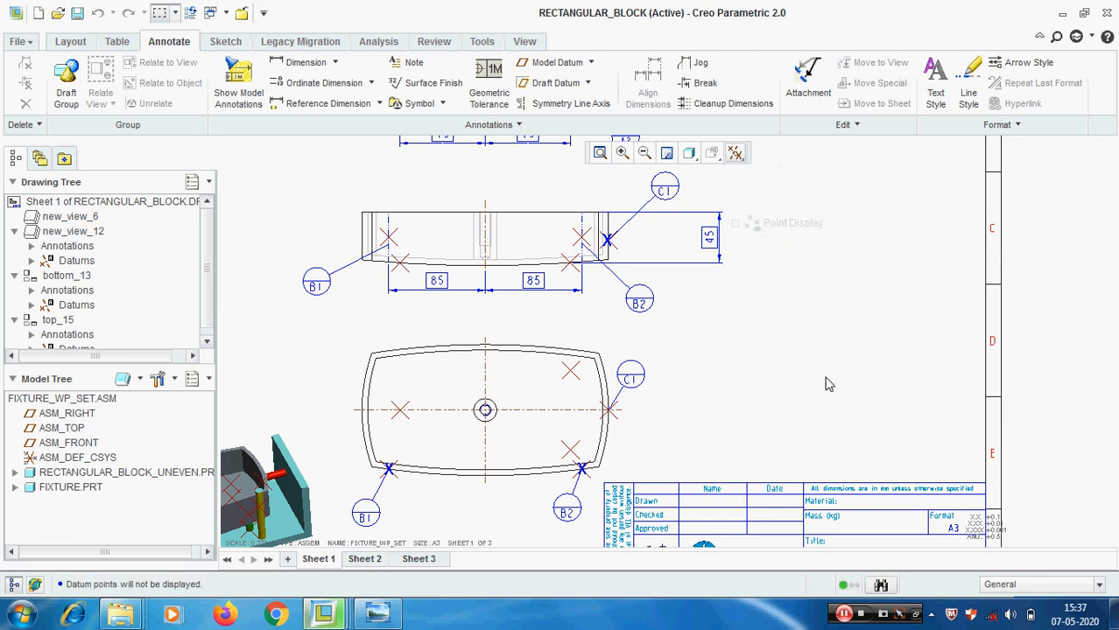
scroll(819, 384, down, 2)
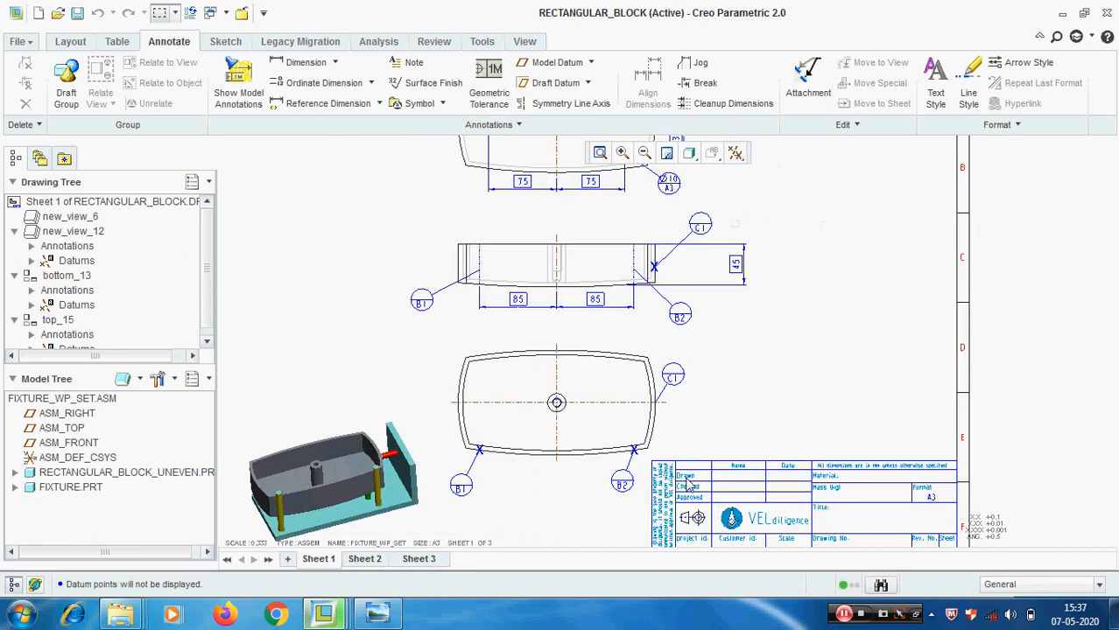
Switch to Windows Photo Viewer to view the part-26 slide on datum targets
click(377, 613)
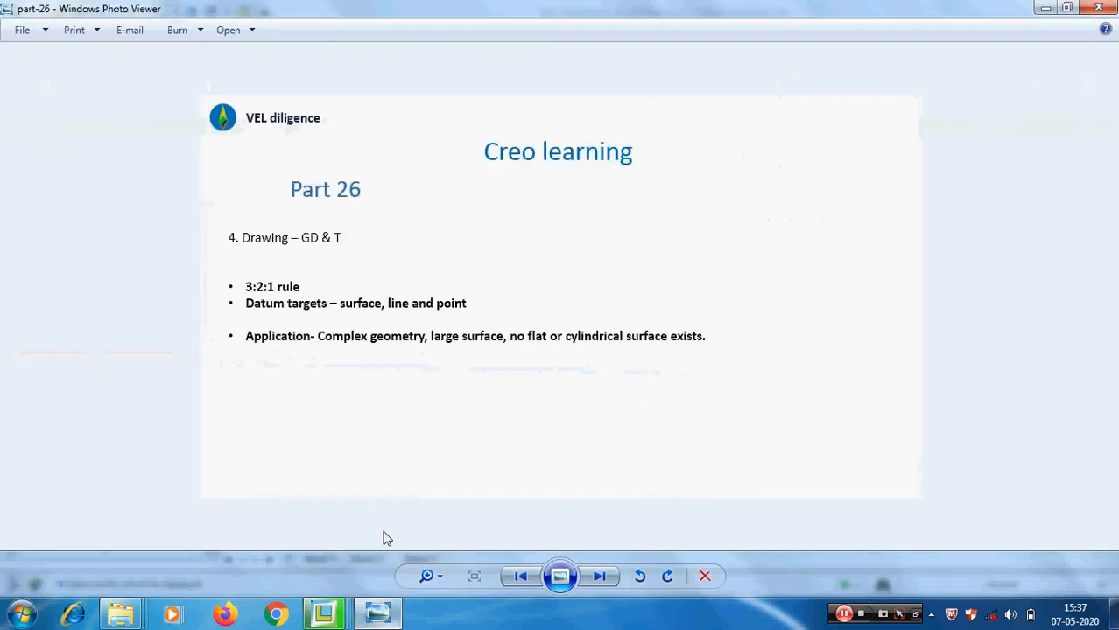